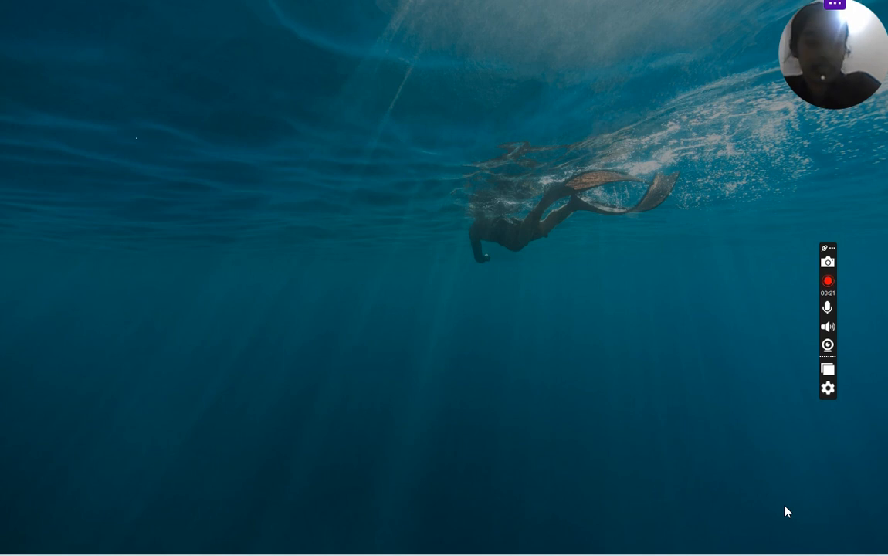
Open the Documents folder in File Explorer and delete the existing QGIS PRACTICAL folder
mouse_move(477, 554)
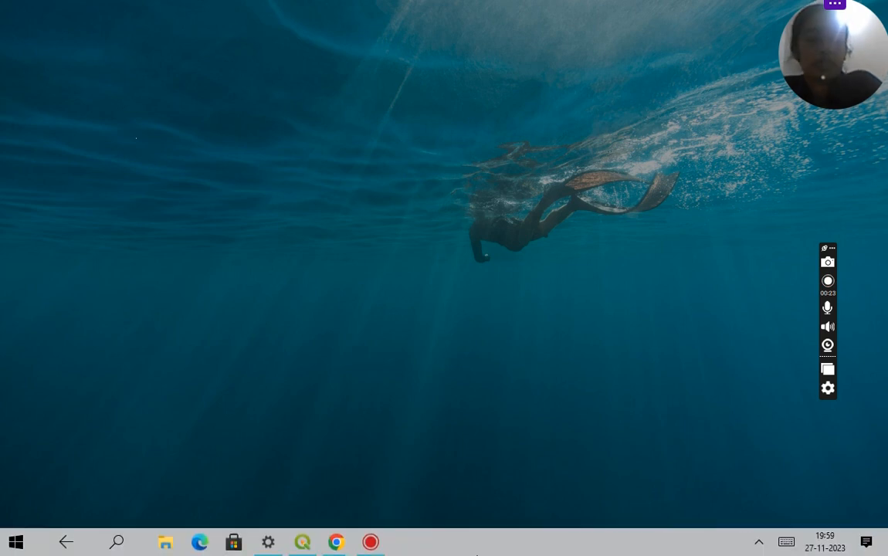
mouse_move(213, 555)
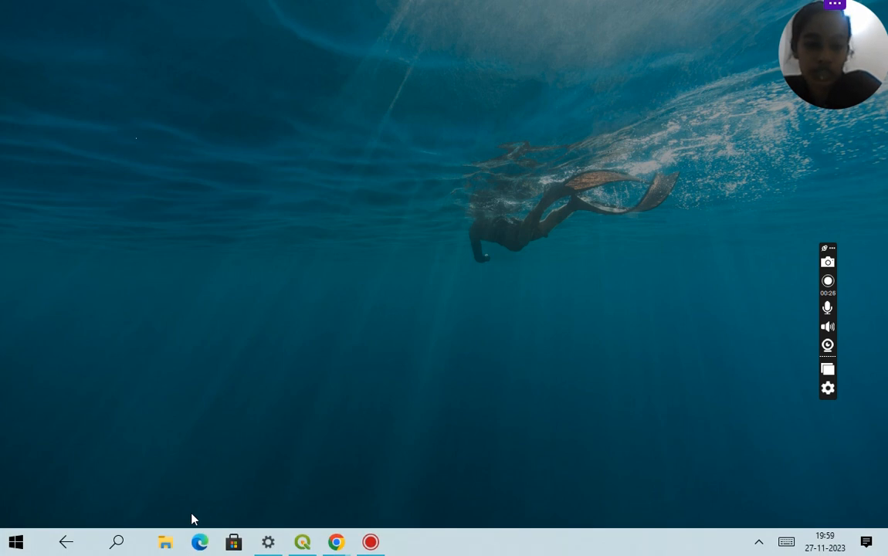
mouse_move(159, 554)
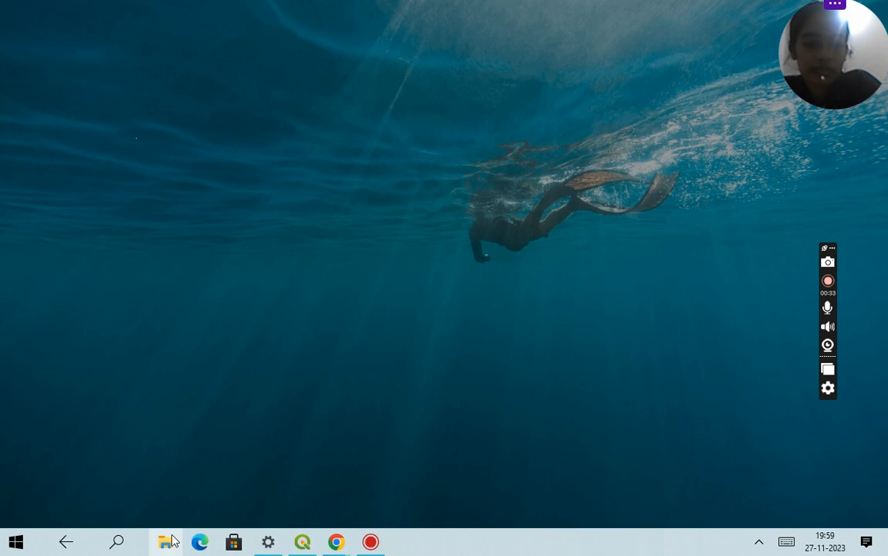
left_click(169, 542)
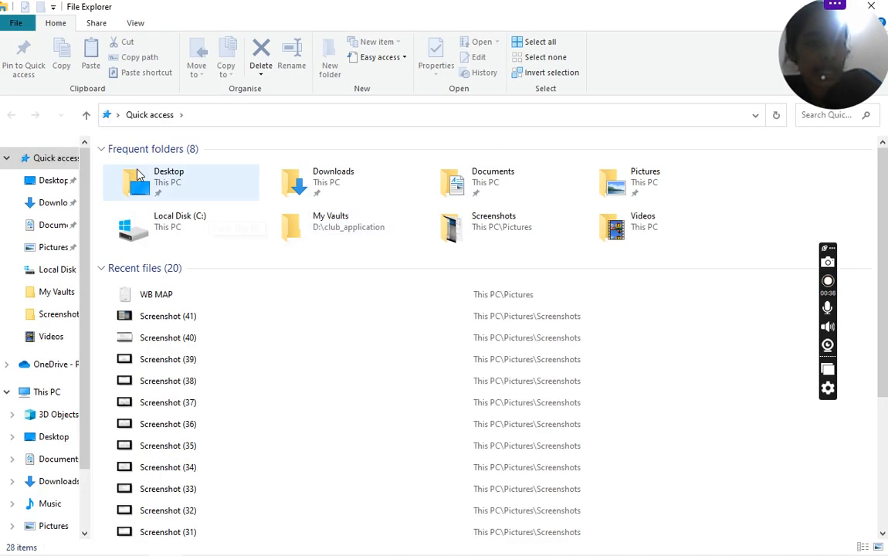
left_click(54, 227)
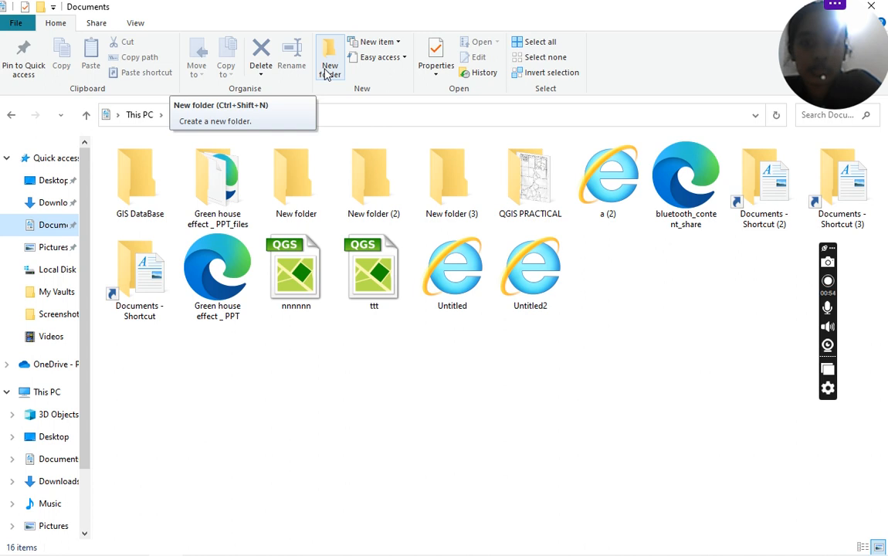
left_click(523, 192)
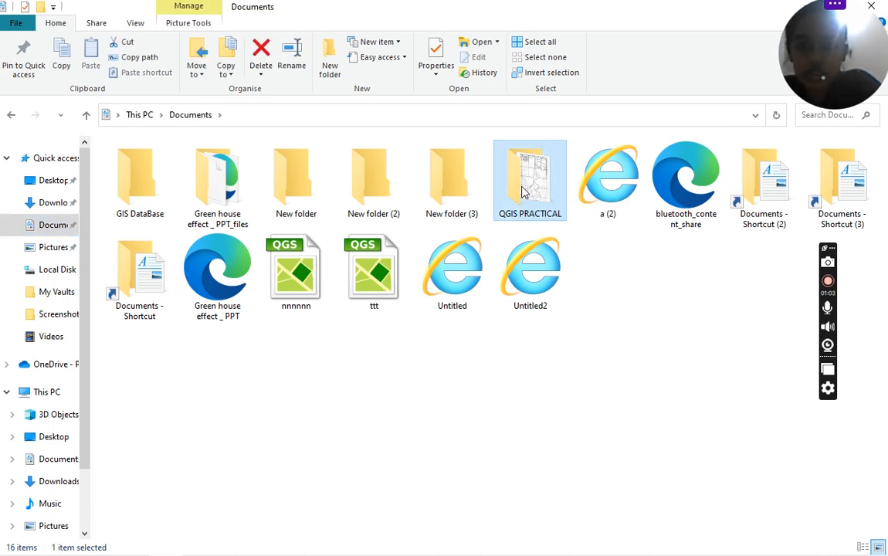
key("Delete")
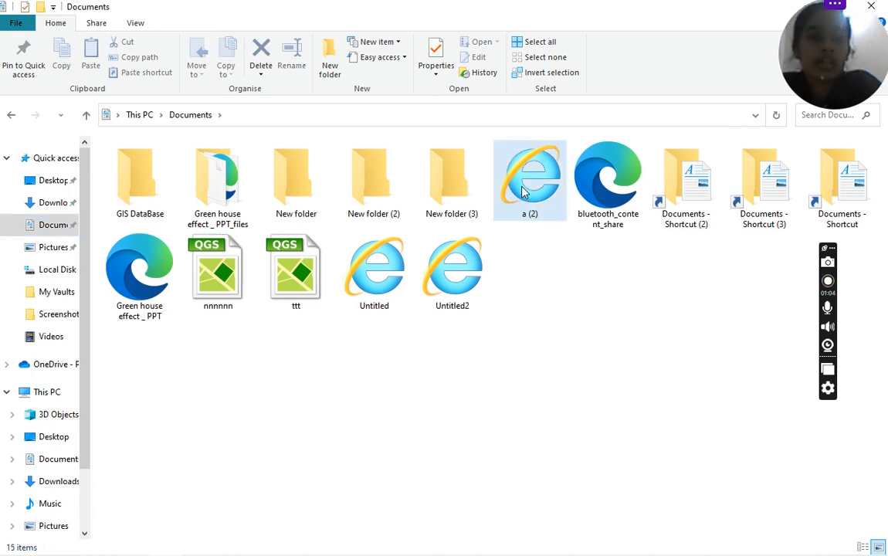
Create a new folder in Documents, look inside it and return to Documents
left_click(330, 72)
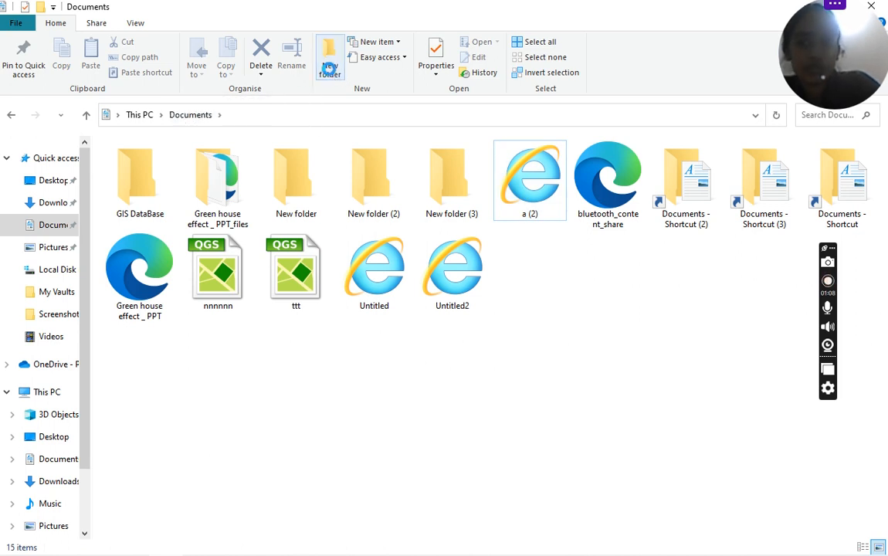
key("Return")
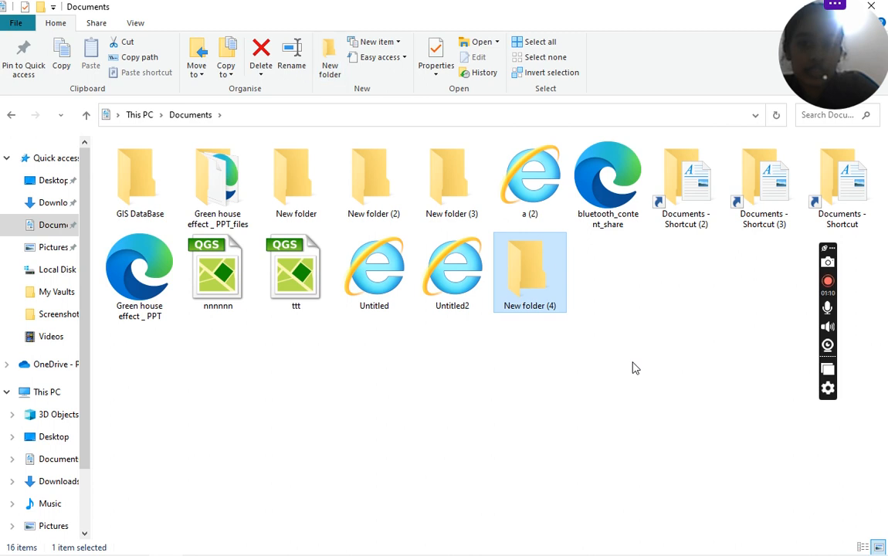
double_click(561, 301)
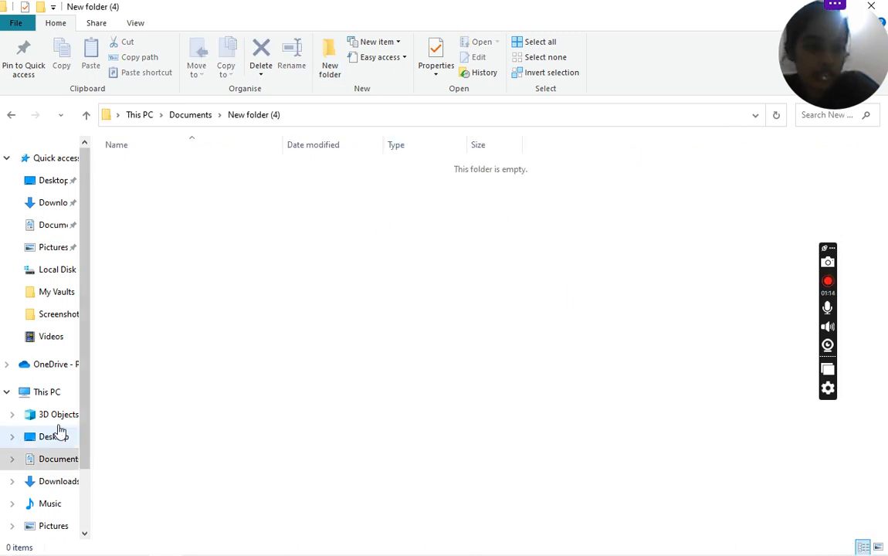
left_click(13, 114)
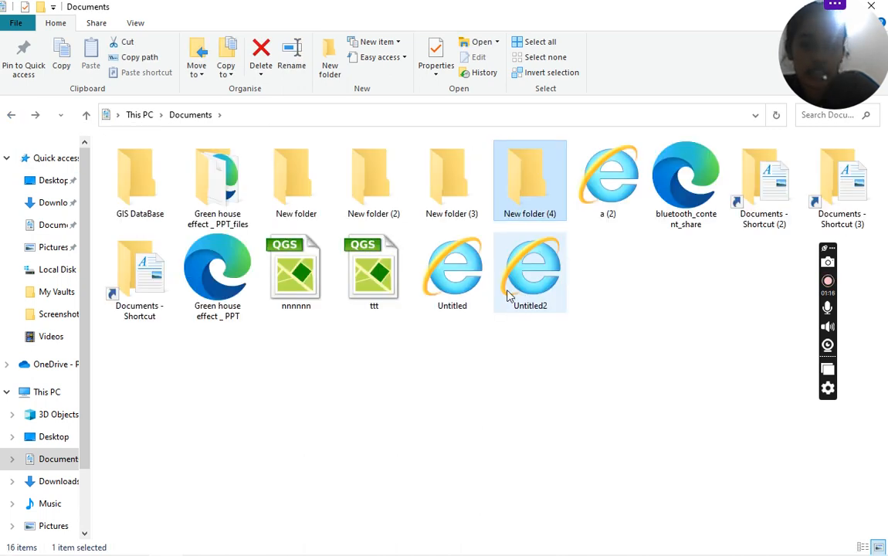
Rename the newly created folder in Documents as QGI PRACICAL
right_click(521, 203)
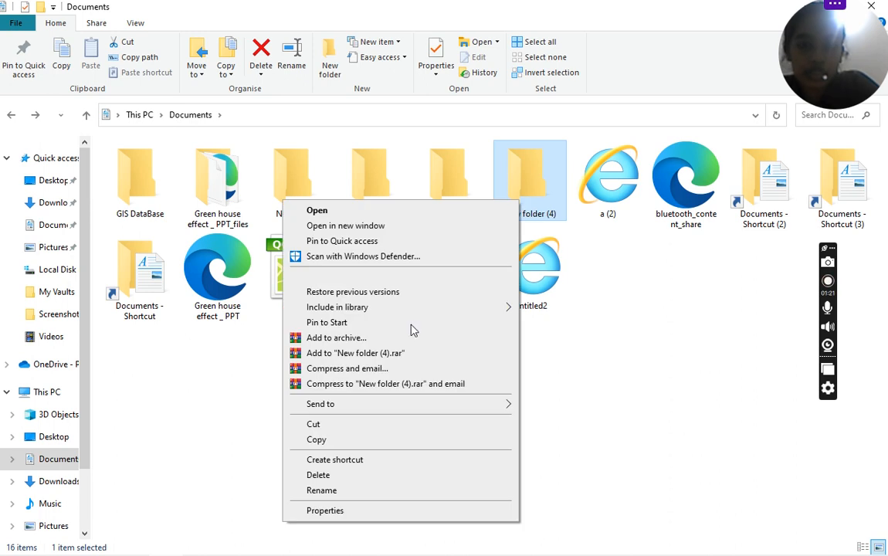
left_click(323, 491)
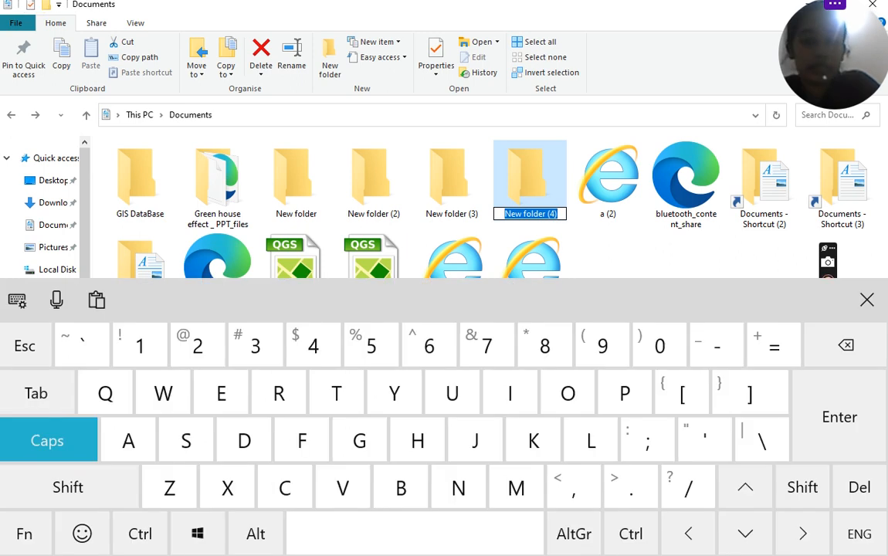
type("QG")
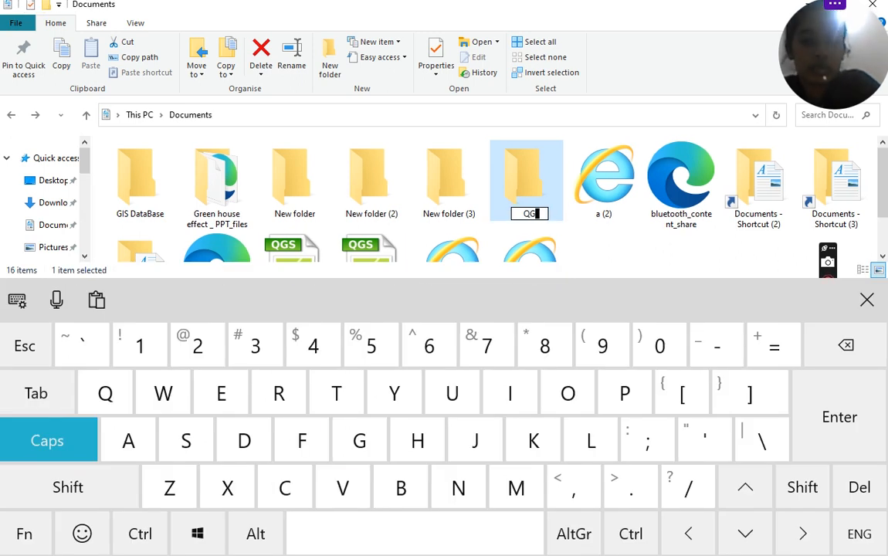
type("I")
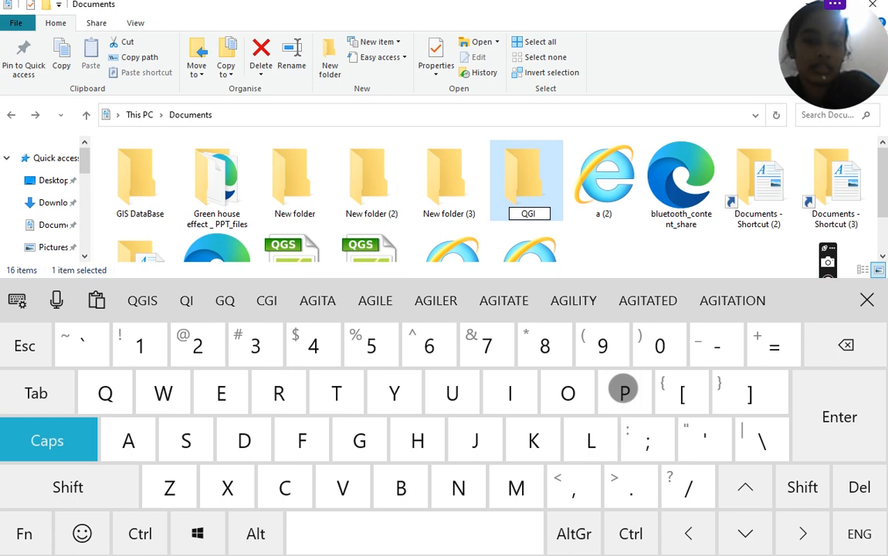
type(" PRAC")
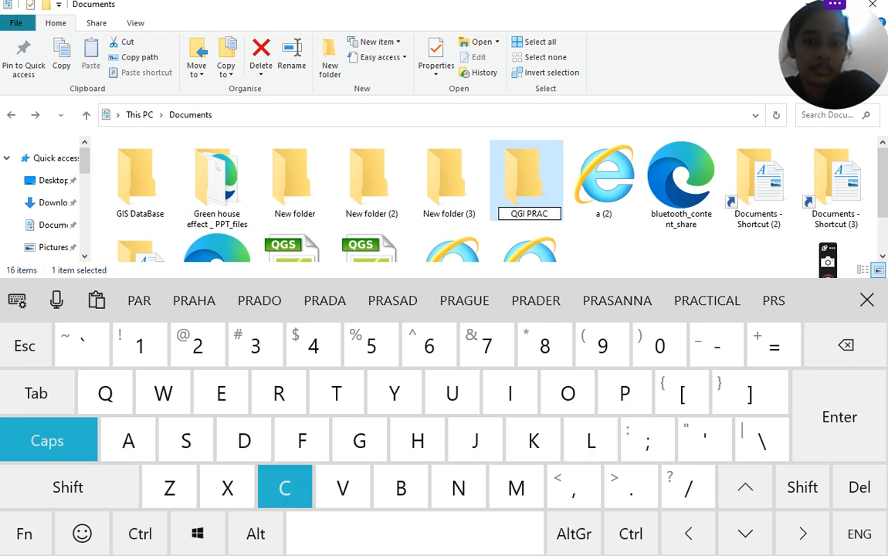
type("I")
type("CAL")
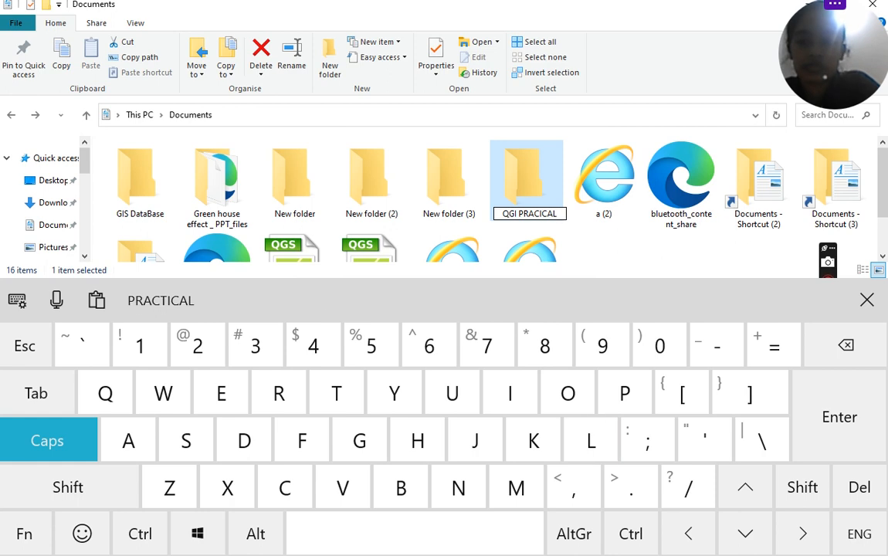
left_click(867, 300)
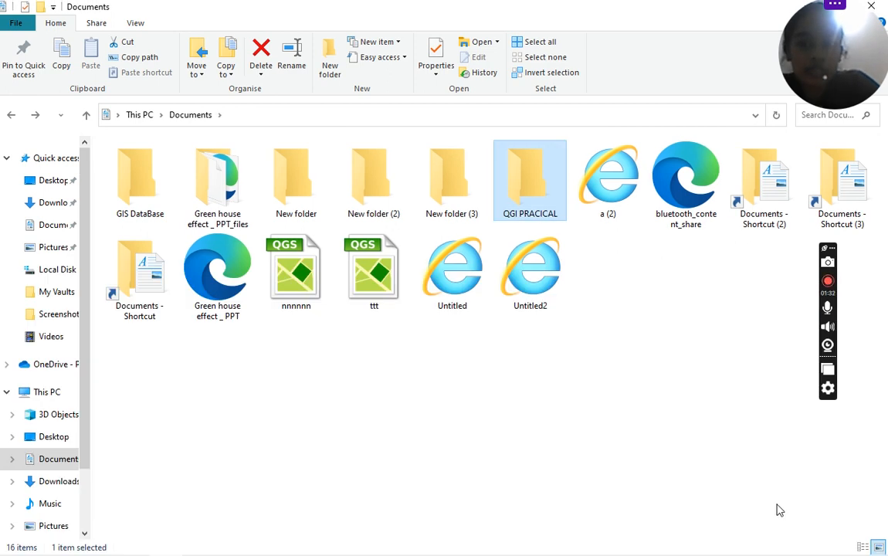
Correct the QGI PRACICAL folder's name to QGIS PRACICAL
right_click(543, 200)
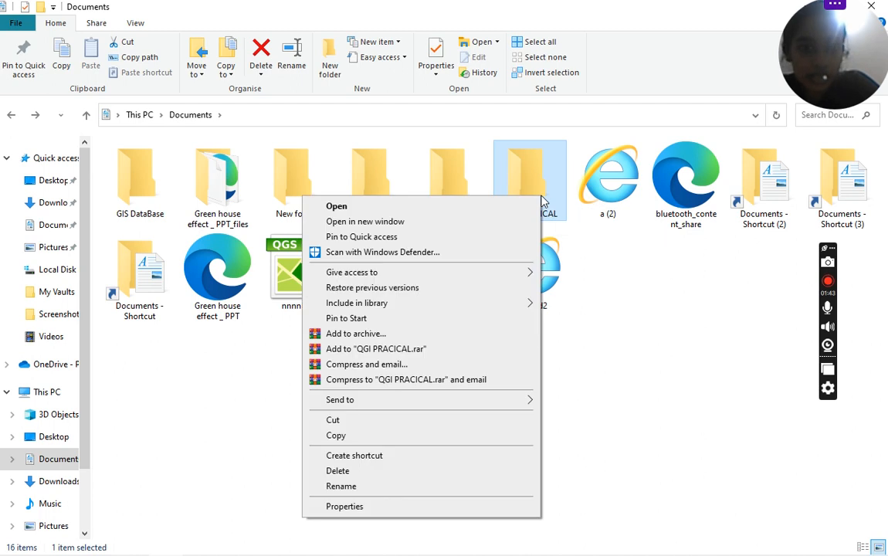
left_click(340, 486)
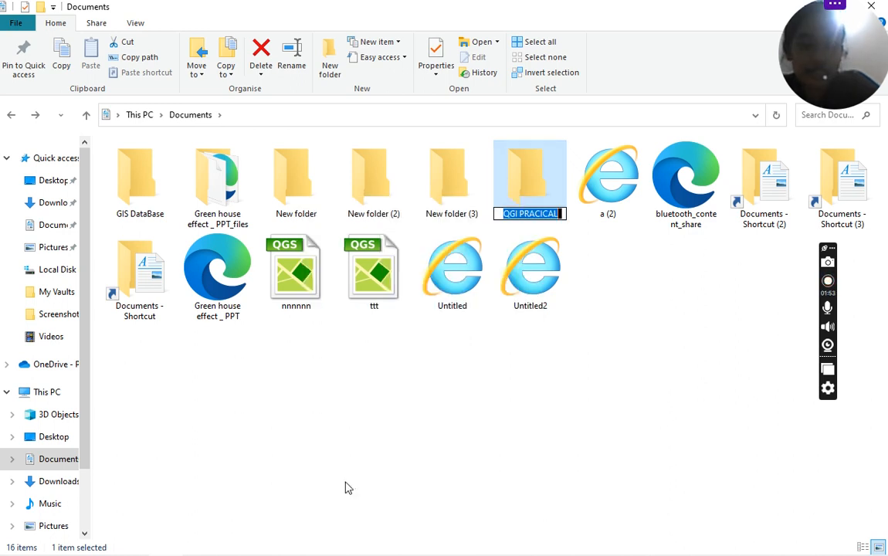
left_click(517, 213)
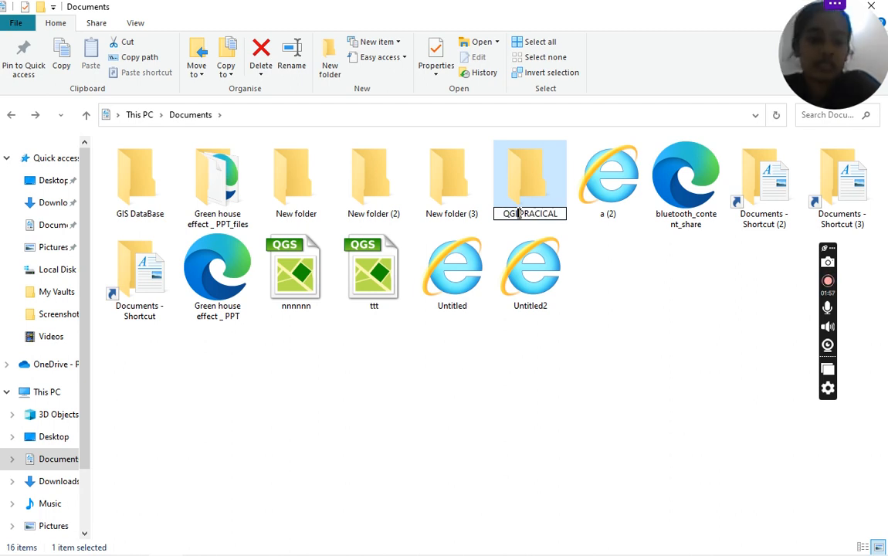
type("S")
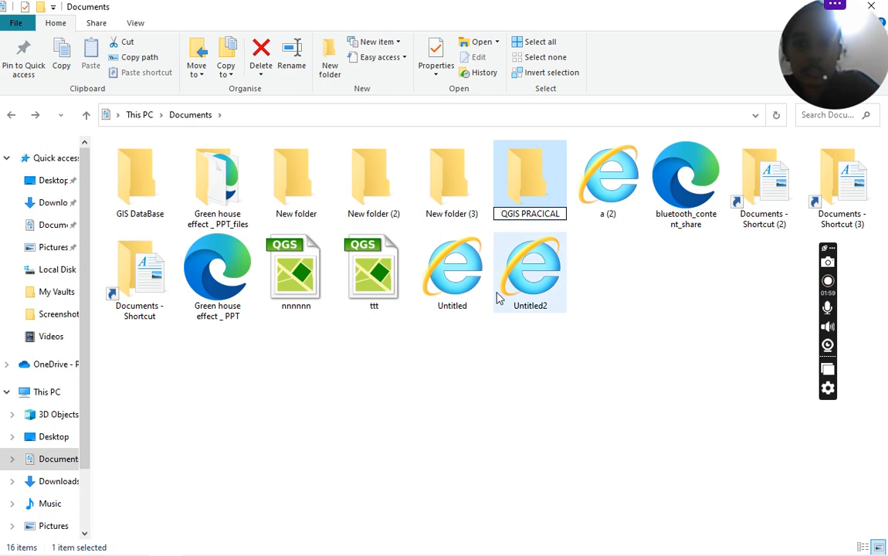
left_click(571, 251)
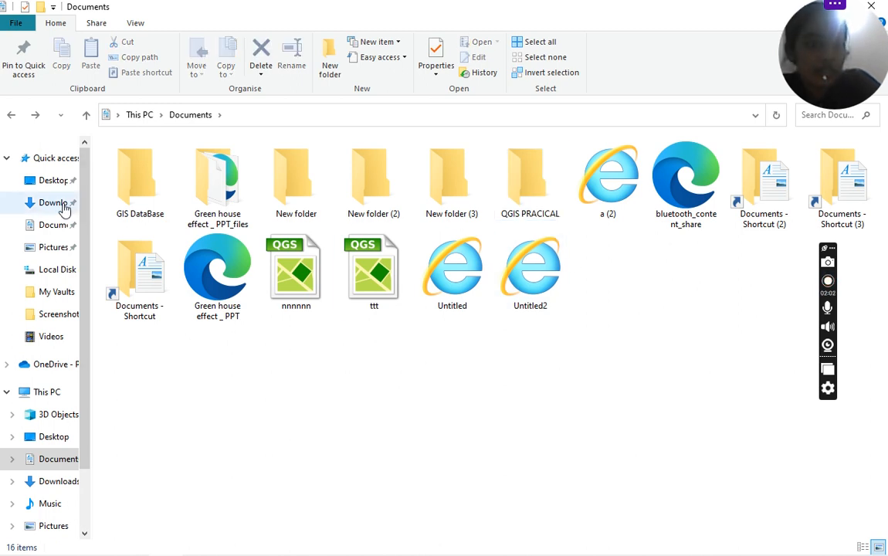
Copy the WB MAP image from the recent files in Quick access
left_click(59, 159)
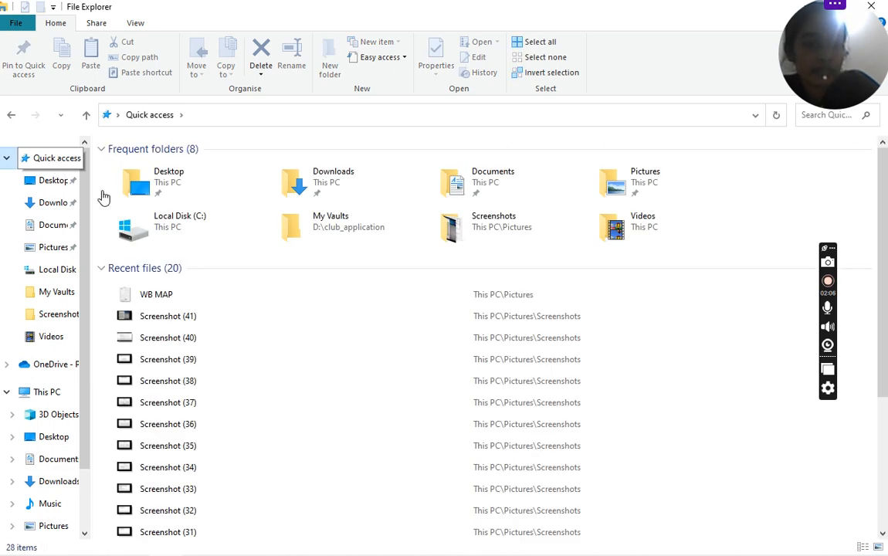
left_click(210, 299)
right_click(209, 299)
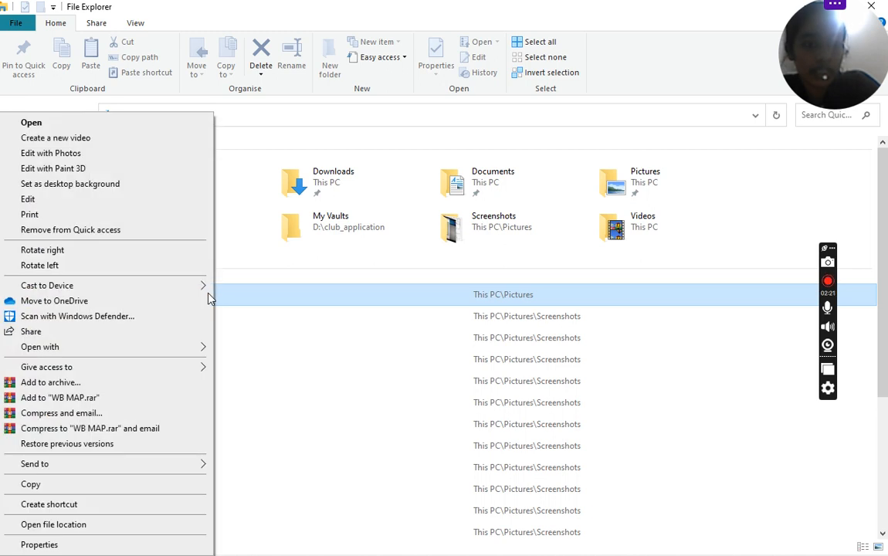
left_click(78, 492)
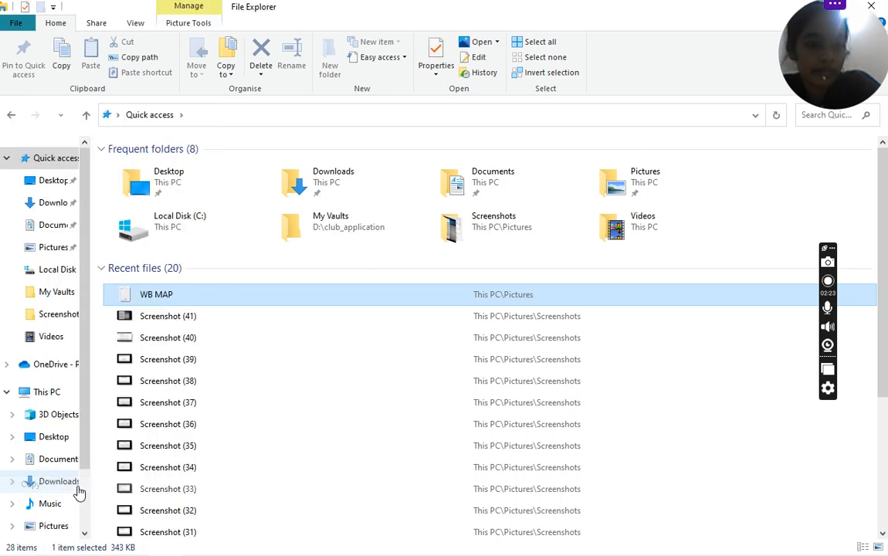
Paste the copied map image into the QGIS PRACICAL folder in Documents and open that folder
left_click(470, 176)
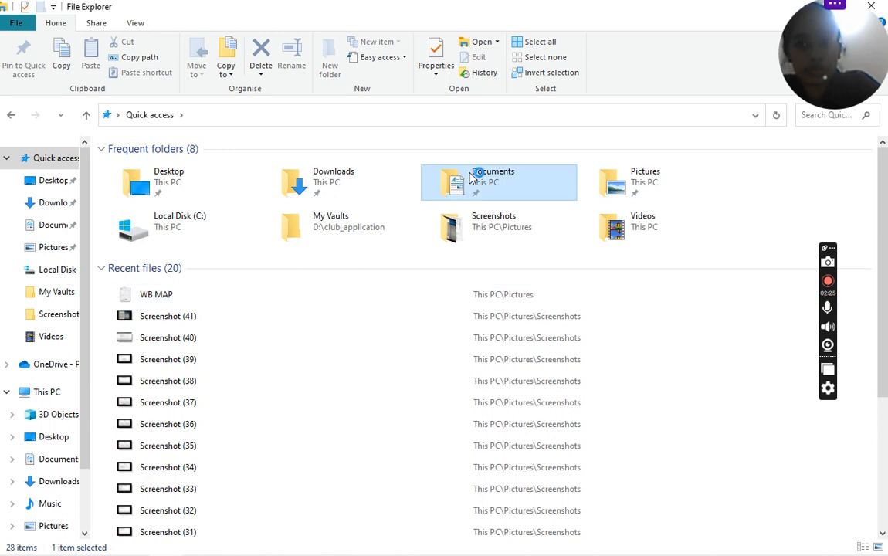
double_click(471, 177)
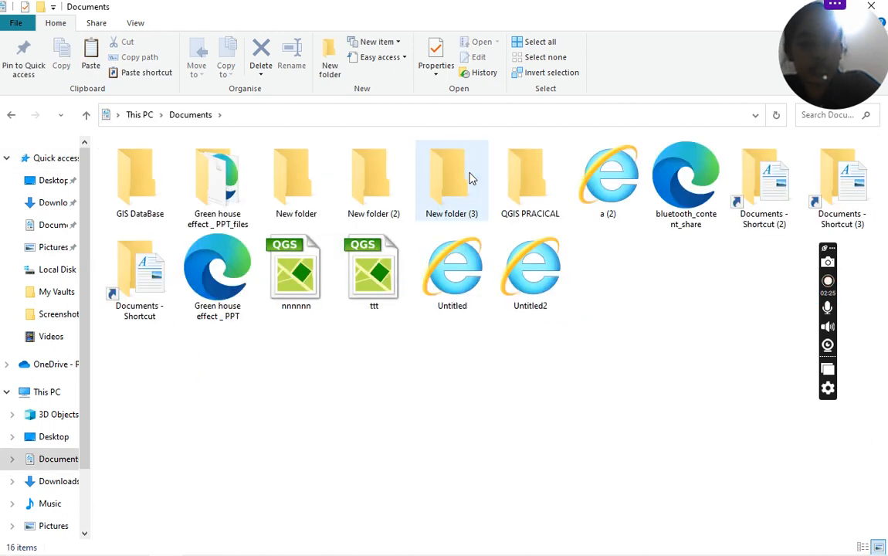
right_click(528, 191)
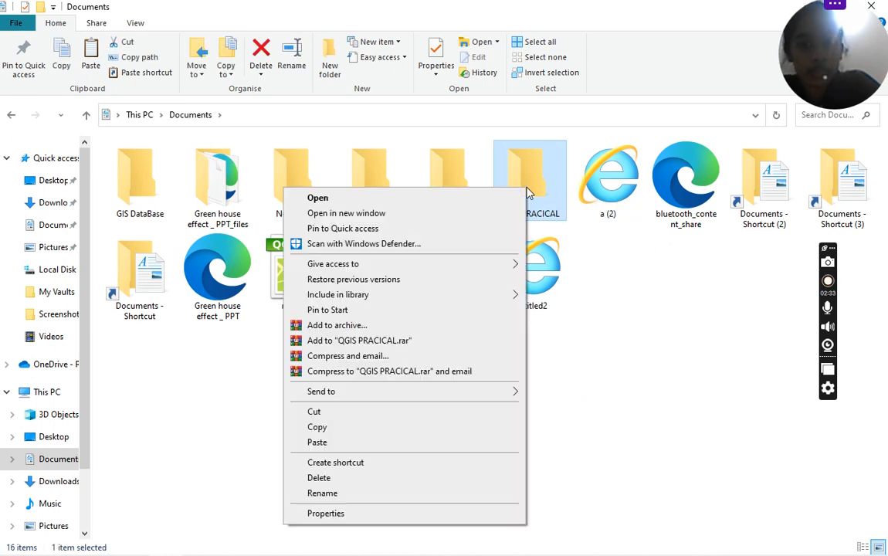
left_click(318, 442)
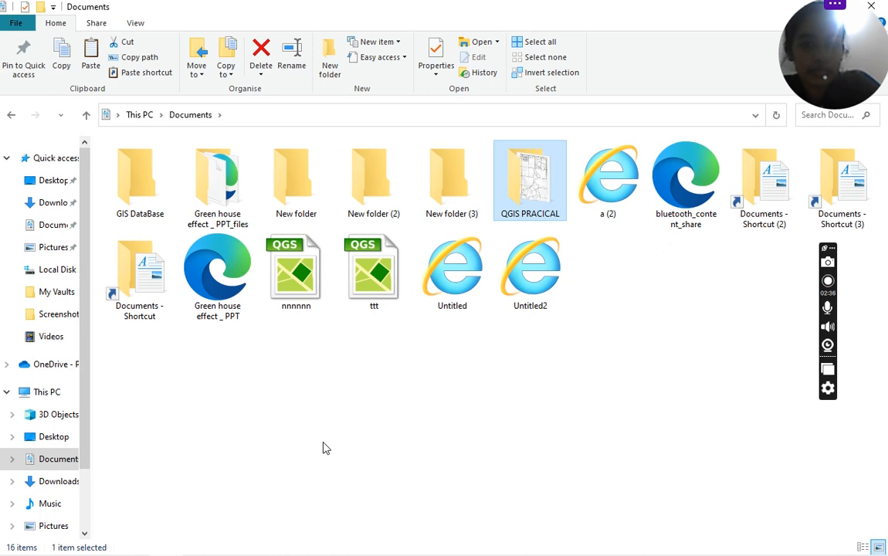
double_click(523, 211)
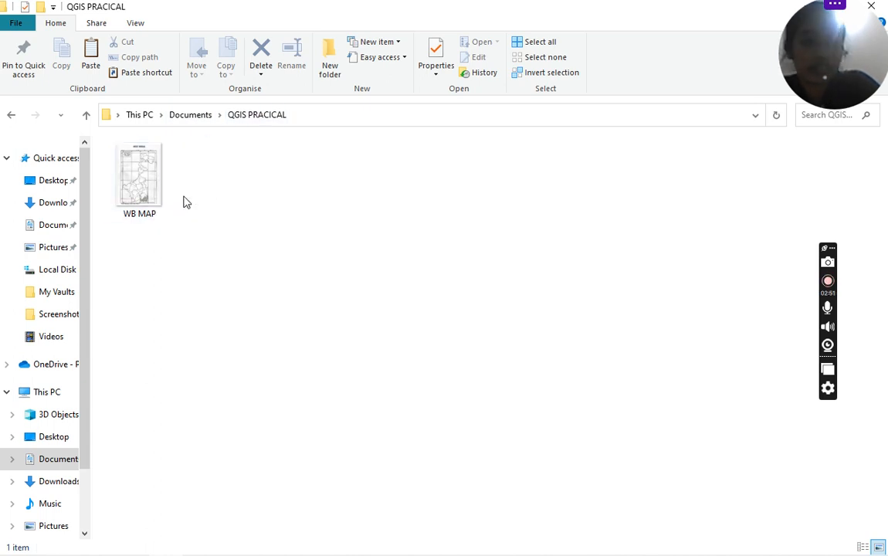
Switch to QGIS and start a new empty project from the EPSG:4326 - WGS 84 template
mouse_move(232, 554)
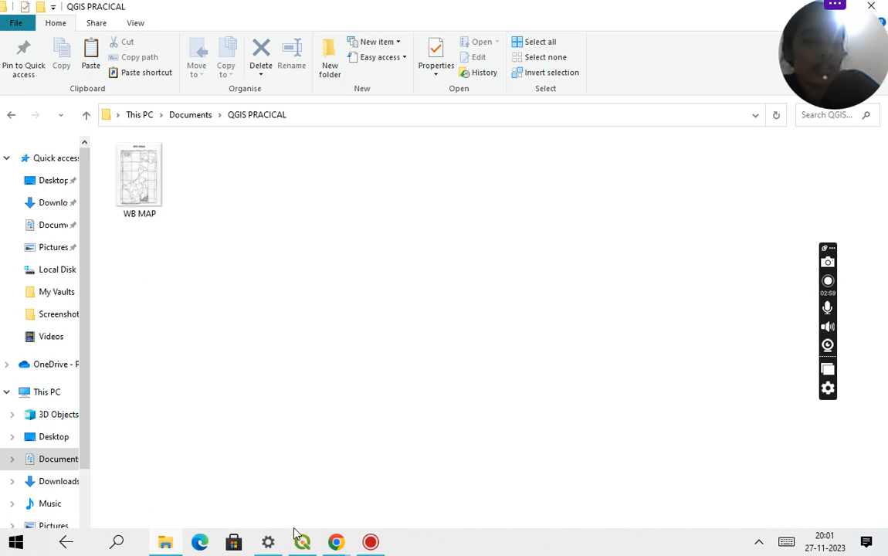
mouse_move(302, 543)
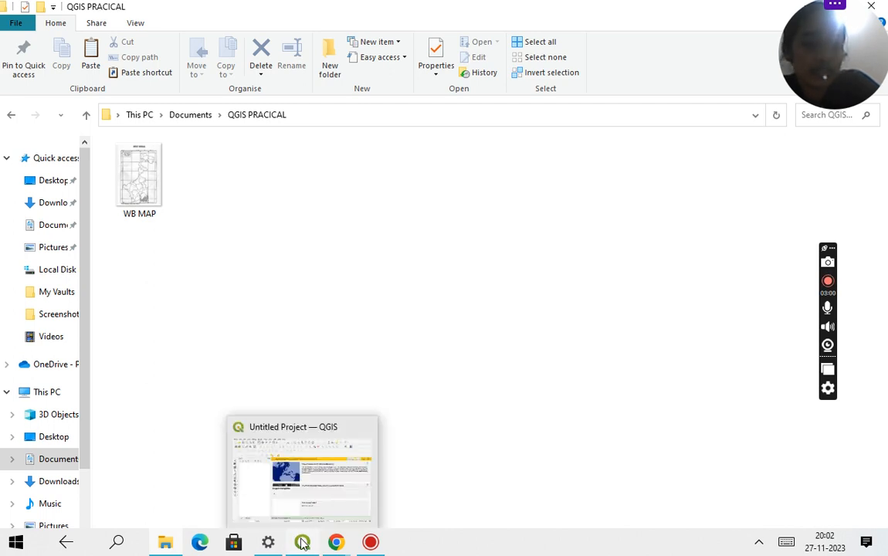
left_click(302, 543)
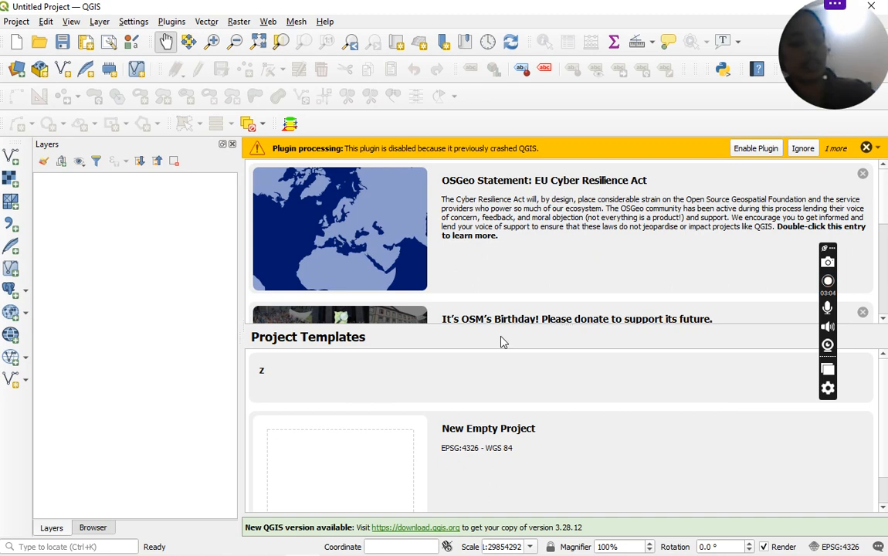
double_click(533, 430)
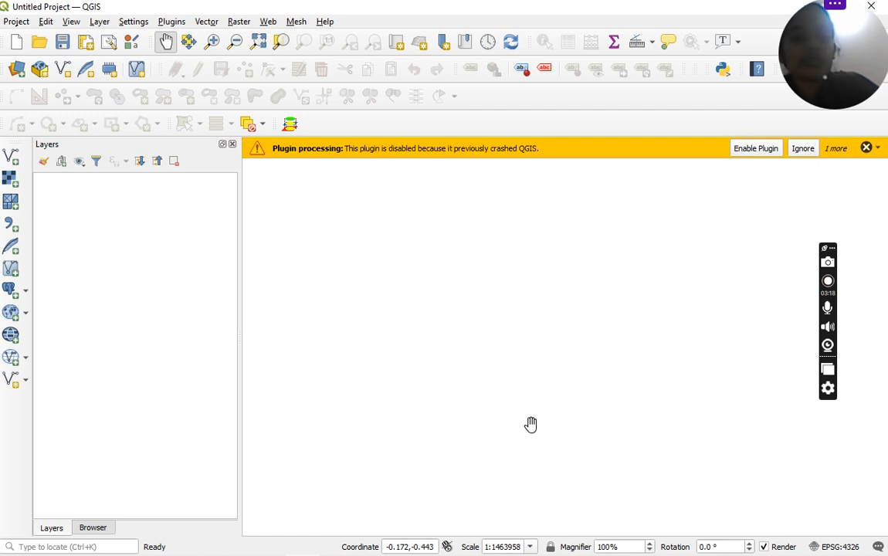
Dismiss the warning about the disabled Processing plugin and use the Pan Map tool
left_click(867, 148)
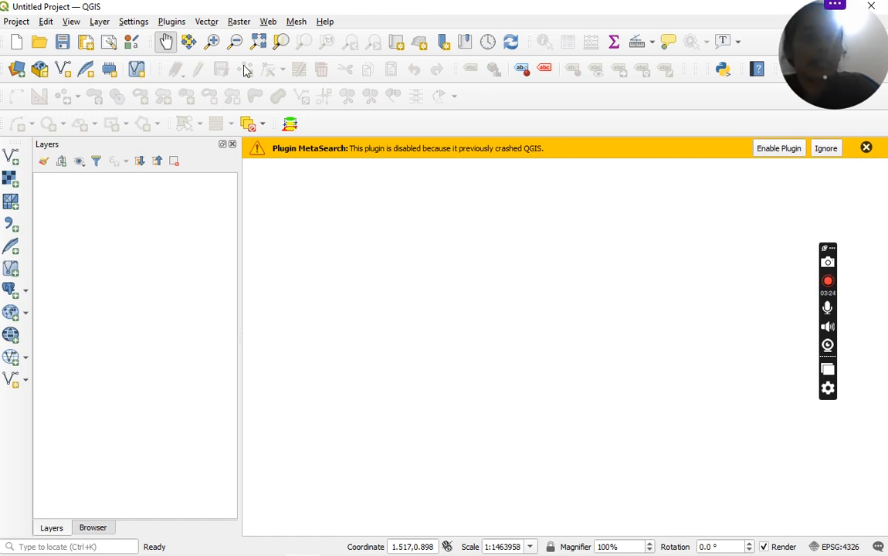
left_click(167, 41)
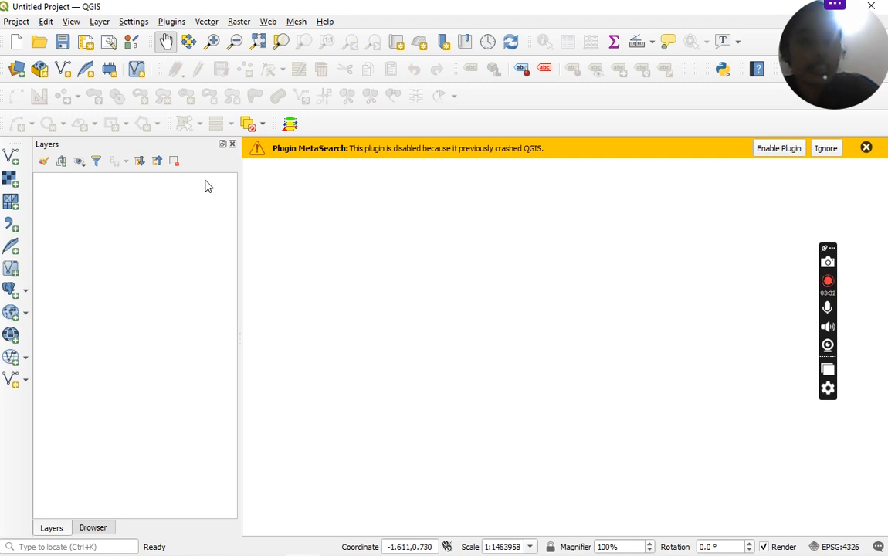
left_click(100, 21)
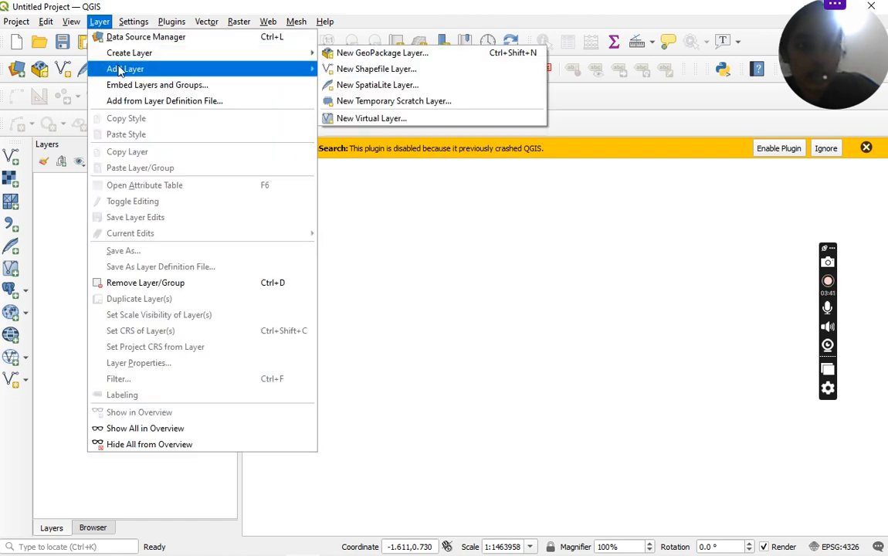
mouse_move(120, 71)
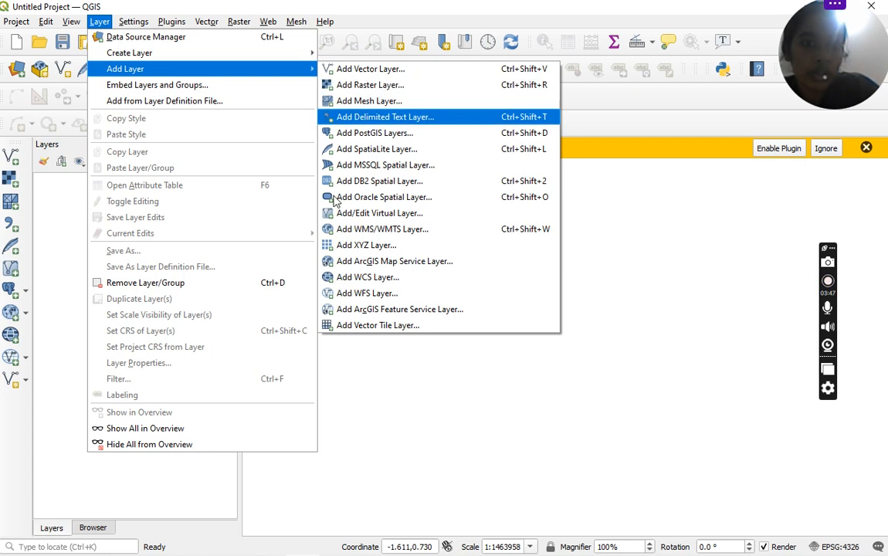
left_click(350, 364)
left_click(350, 363)
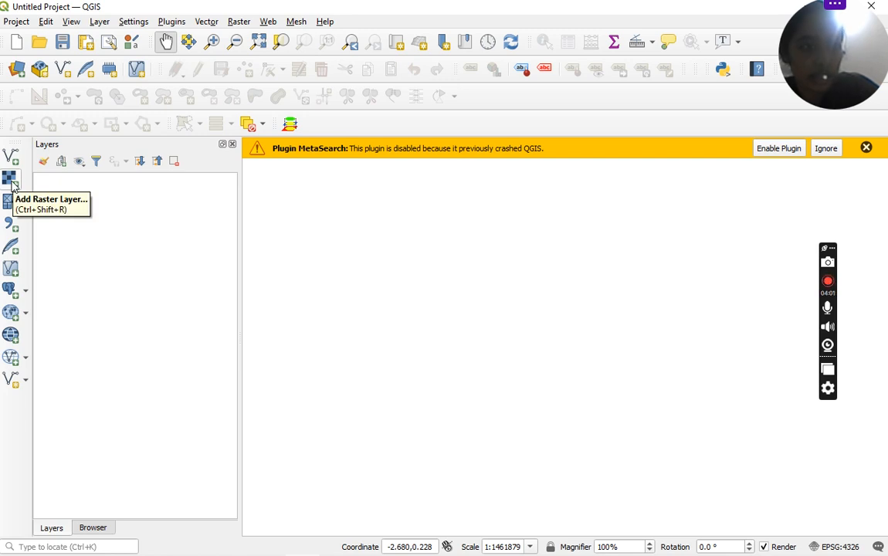
Add WB MAP.png from the QGIS PRACICAL folder in Documents to the project as a raster layer
left_click(99, 23)
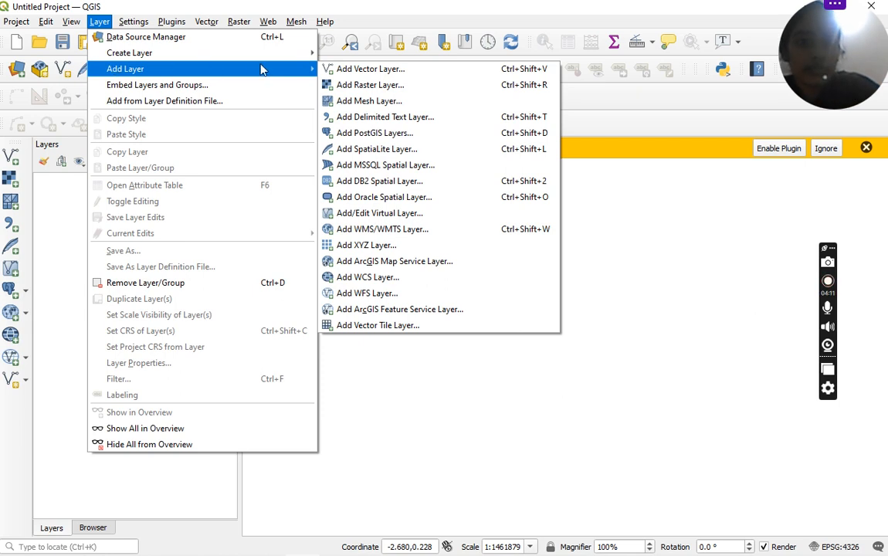
left_click(343, 89)
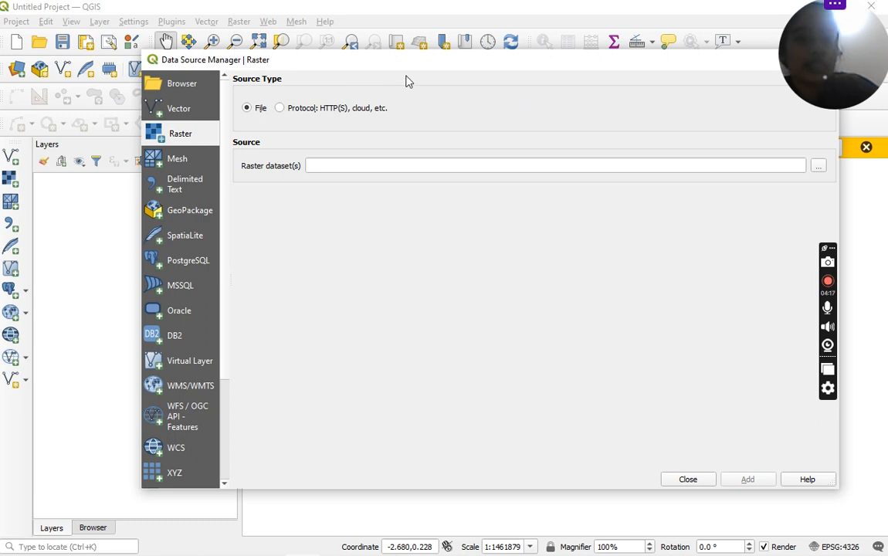
left_click(819, 167)
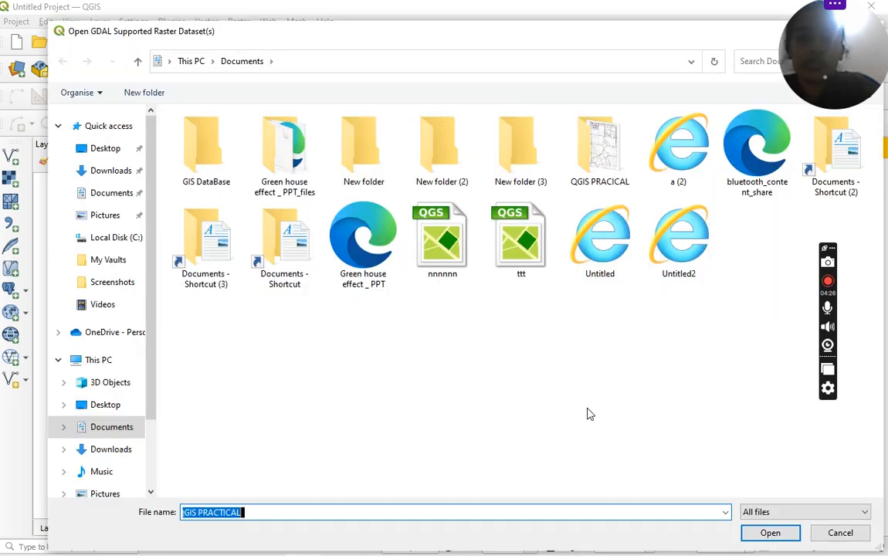
left_click(594, 166)
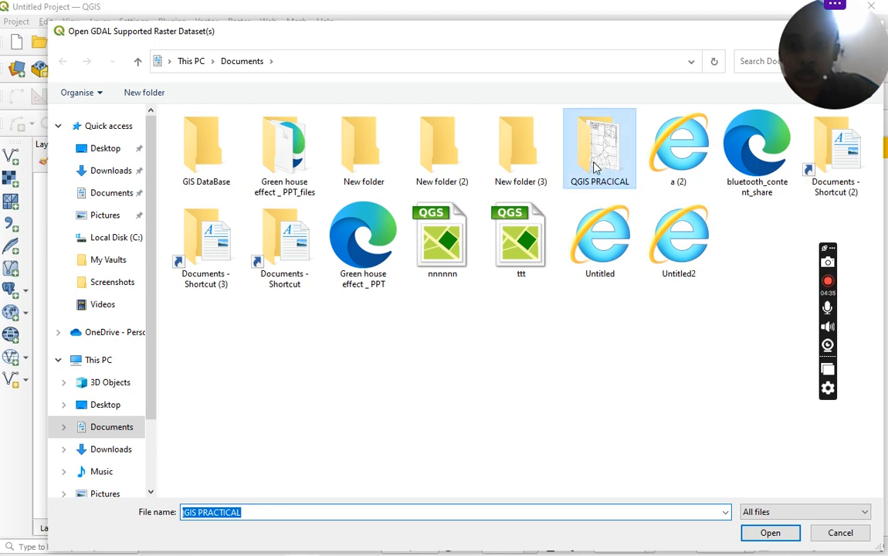
double_click(595, 167)
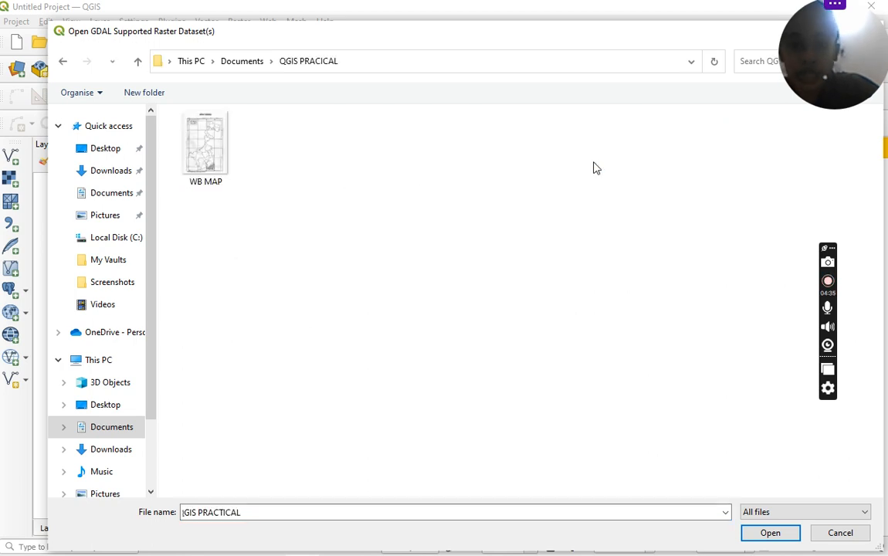
left_click(211, 158)
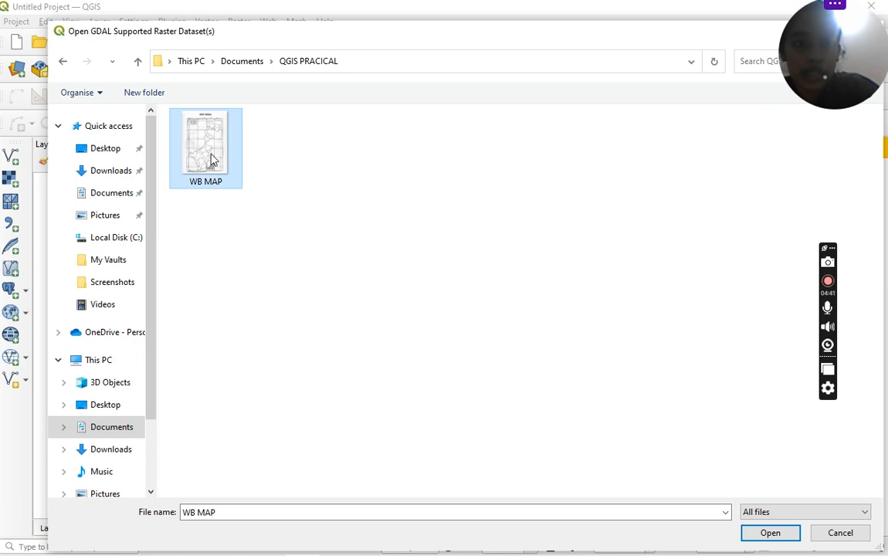
left_click(770, 533)
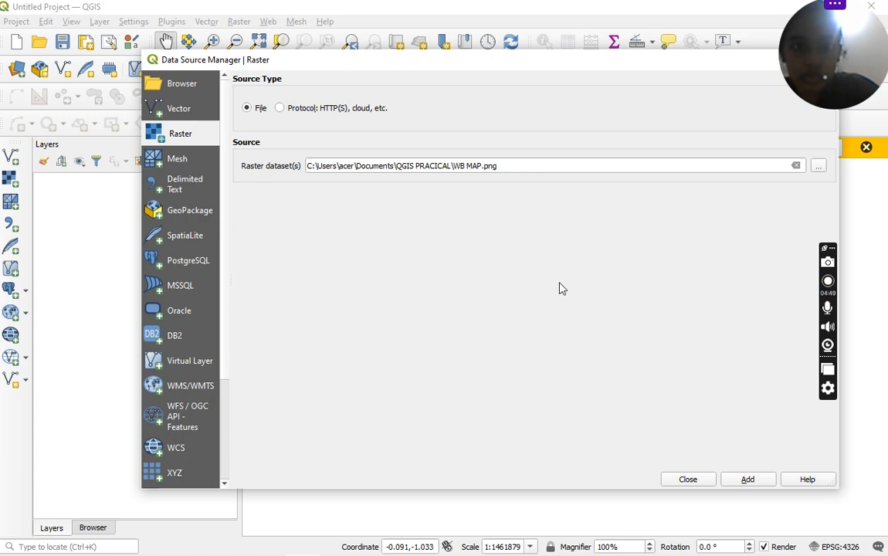
left_click(747, 479)
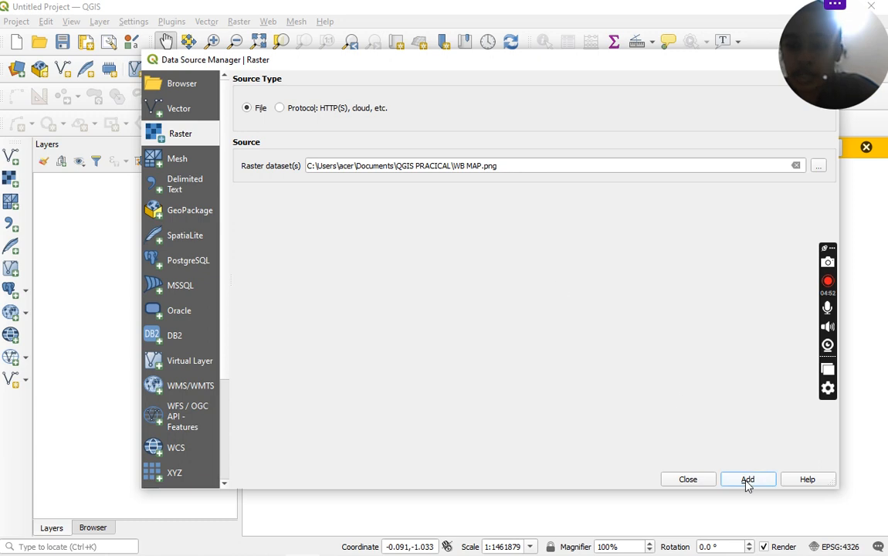
left_click(699, 484)
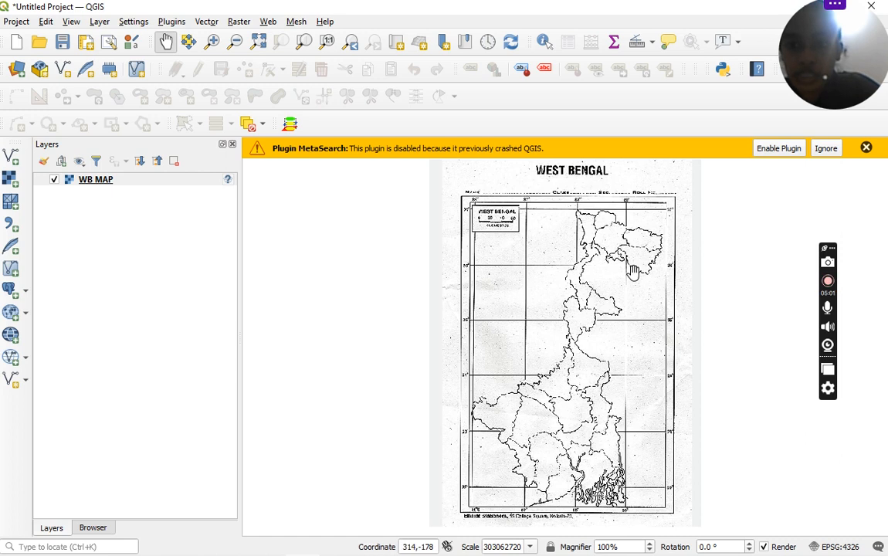
Dismiss the MetaSearch plugin warning and open the Georeferencer
left_click(867, 149)
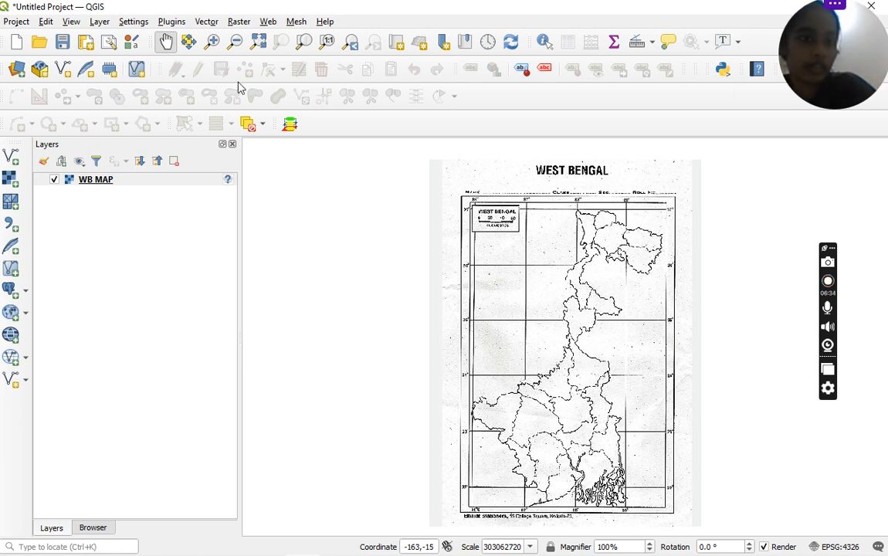
left_click(235, 23)
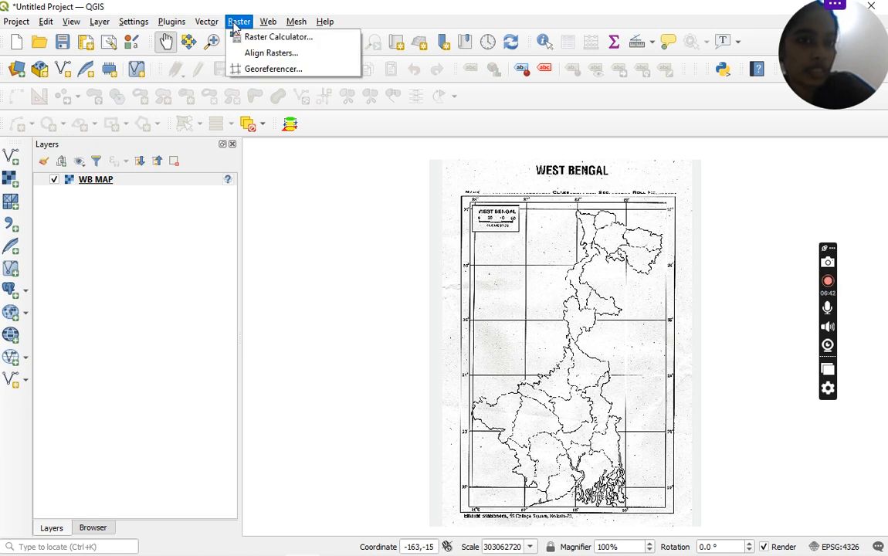
left_click(269, 69)
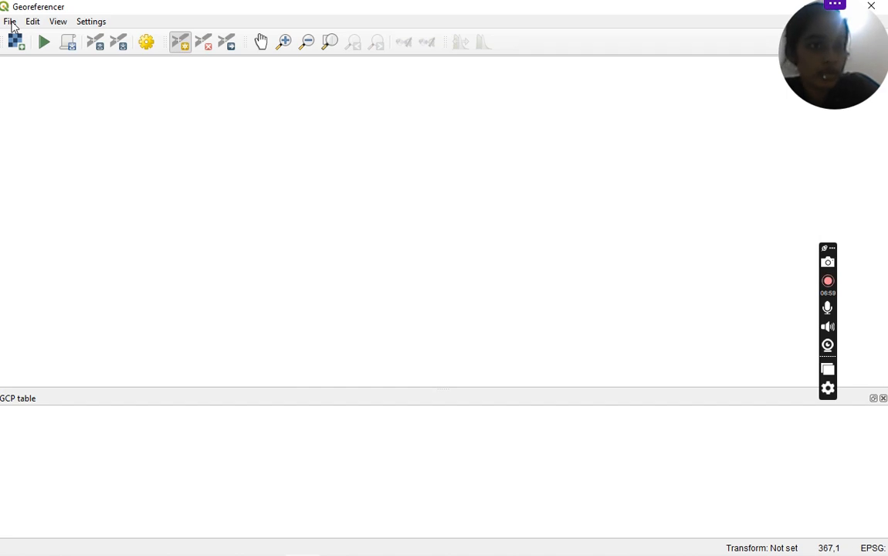
Load the WB MAP image from the QGIS PRACICAL folder into the Georeferencer
left_click(10, 22)
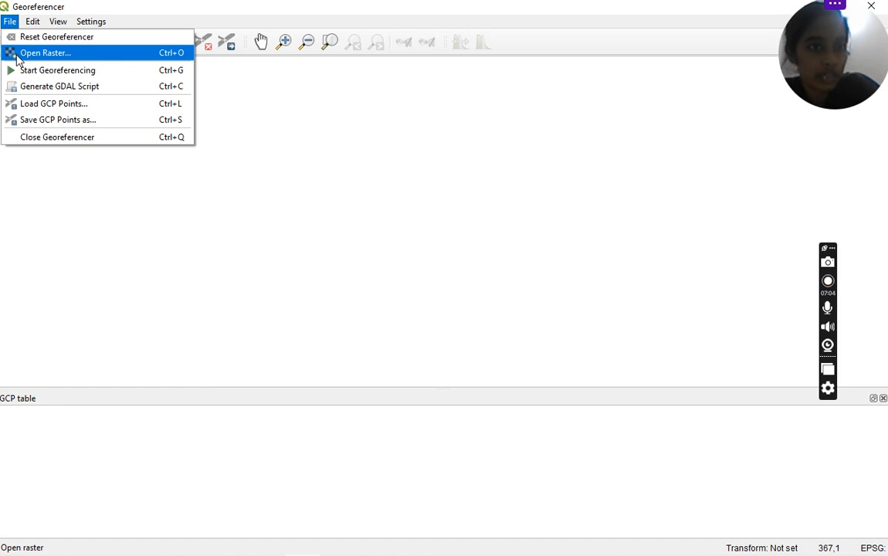
left_click(48, 181)
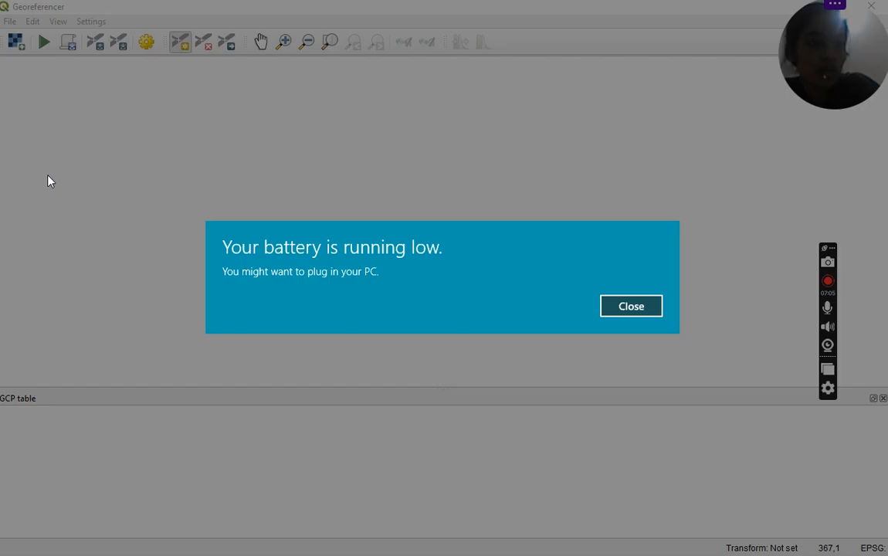
left_click(631, 306)
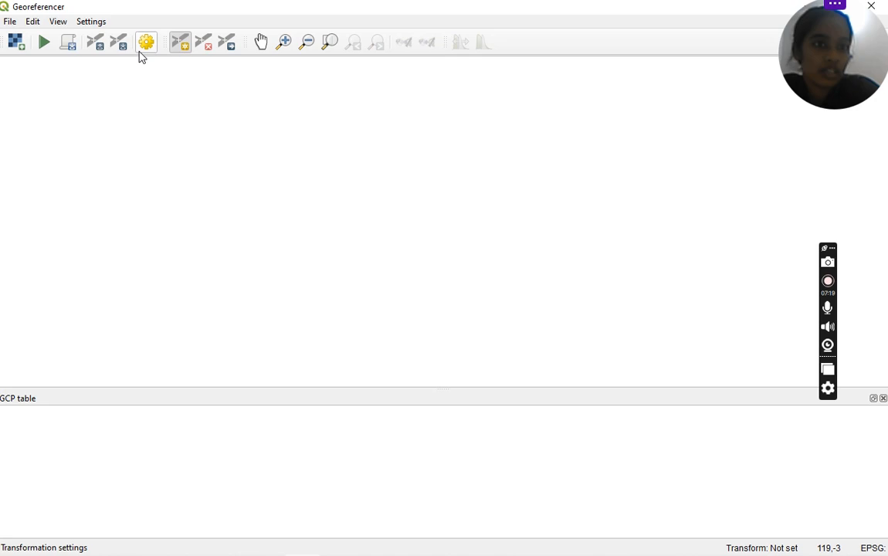
left_click(16, 41)
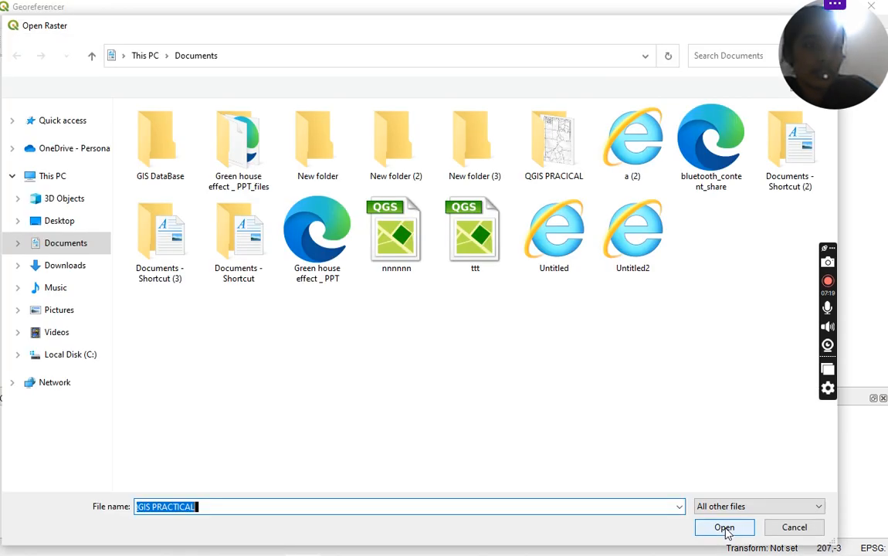
double_click(553, 158)
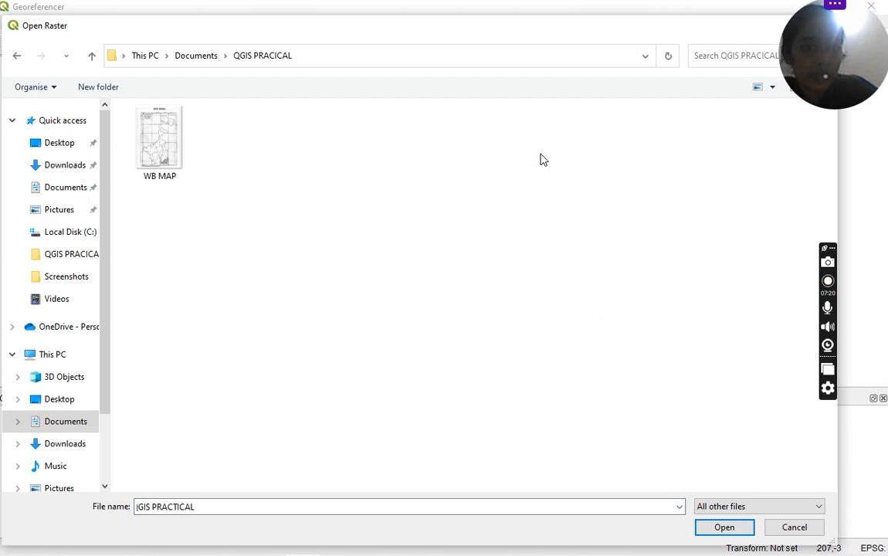
left_click(162, 149)
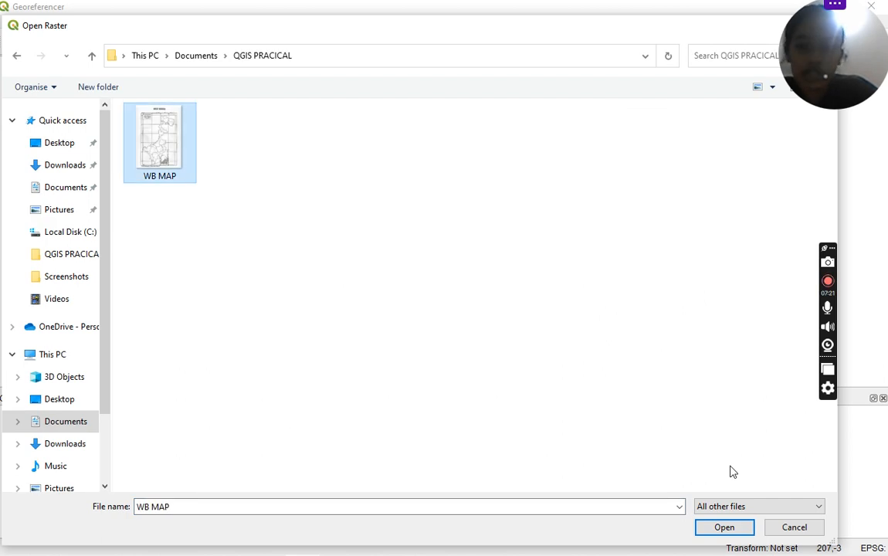
left_click(715, 530)
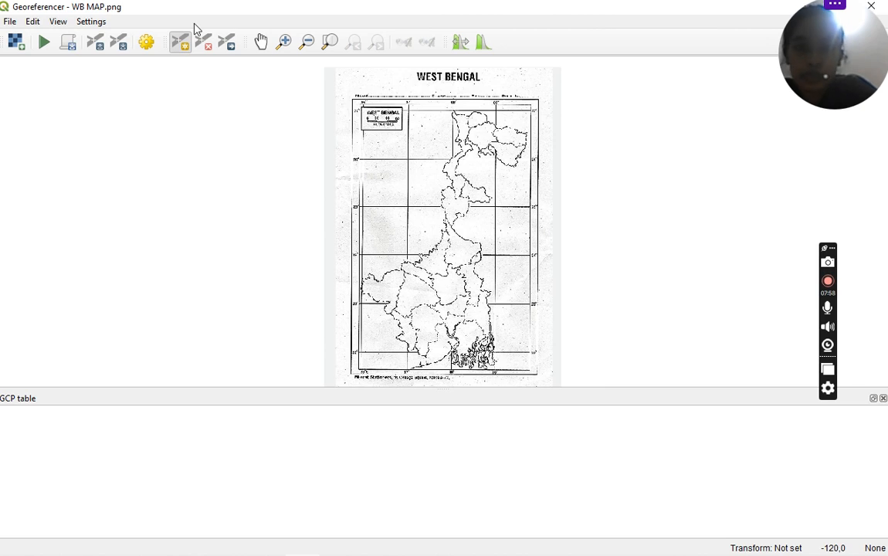
left_click(92, 23)
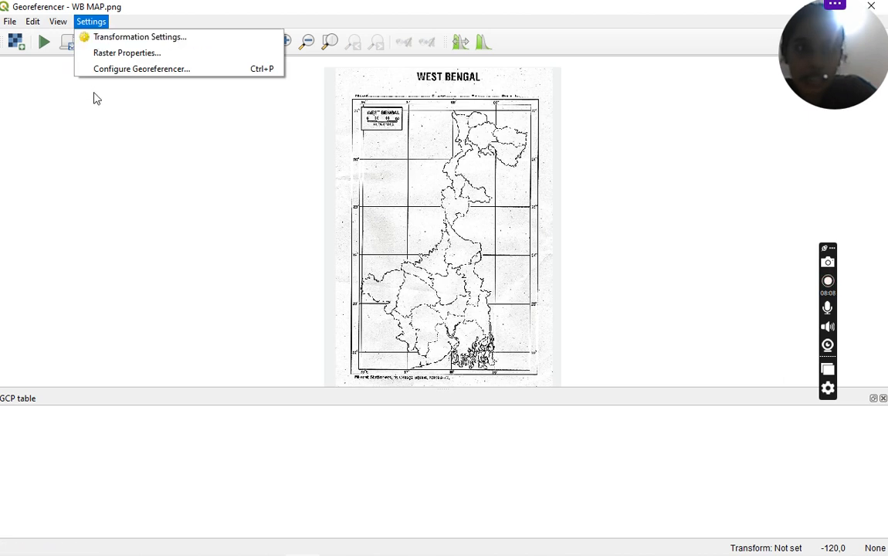
left_click(454, 364)
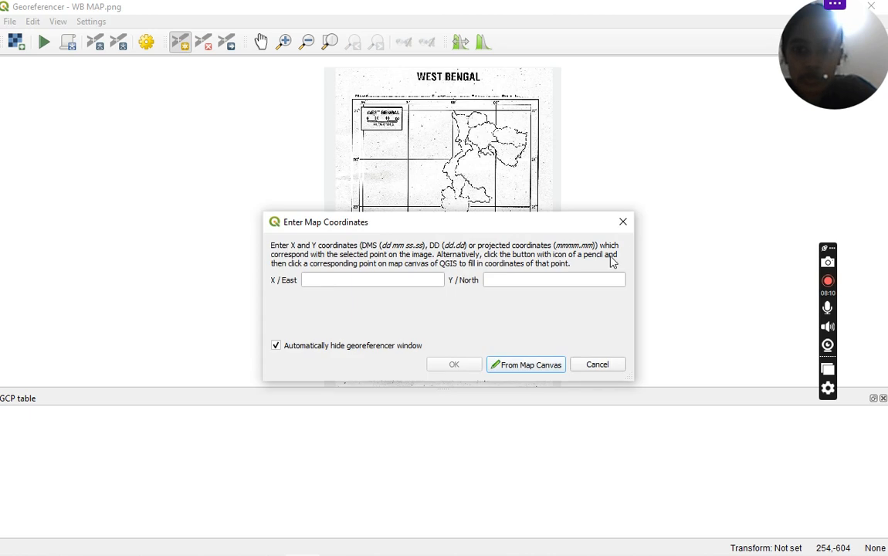
left_click(623, 222)
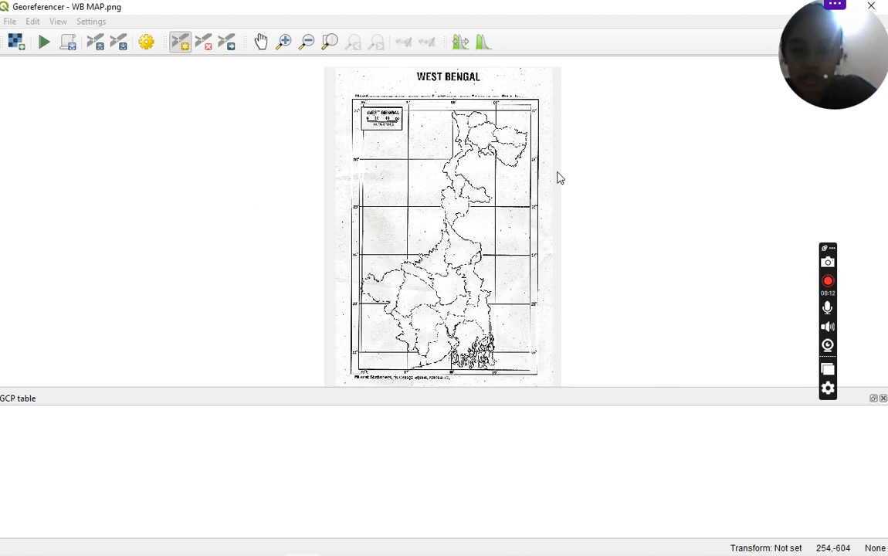
Apply transformation settings with Polynomial 1, Nearest neighbour, target SRS EPSG:4326 - WGS 84 and output raster WB MAP_modified.tif
left_click(147, 42)
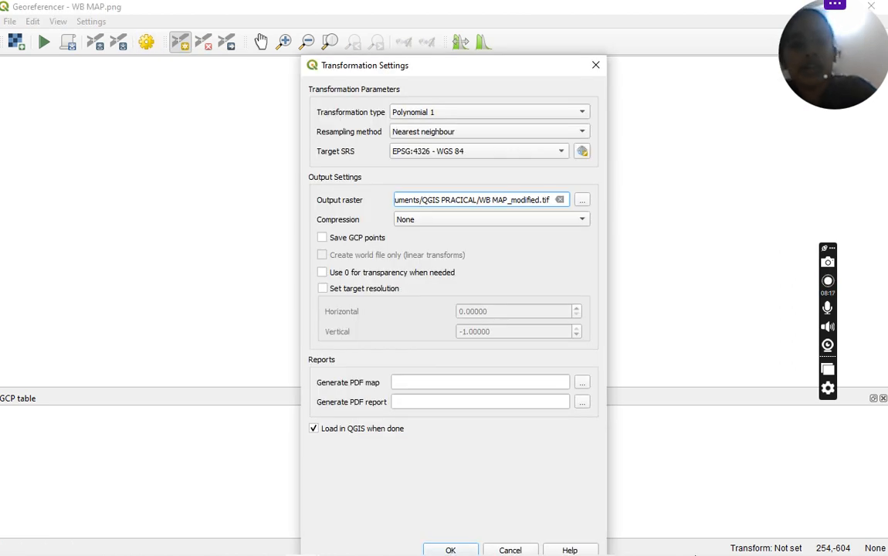
mouse_move(452, 555)
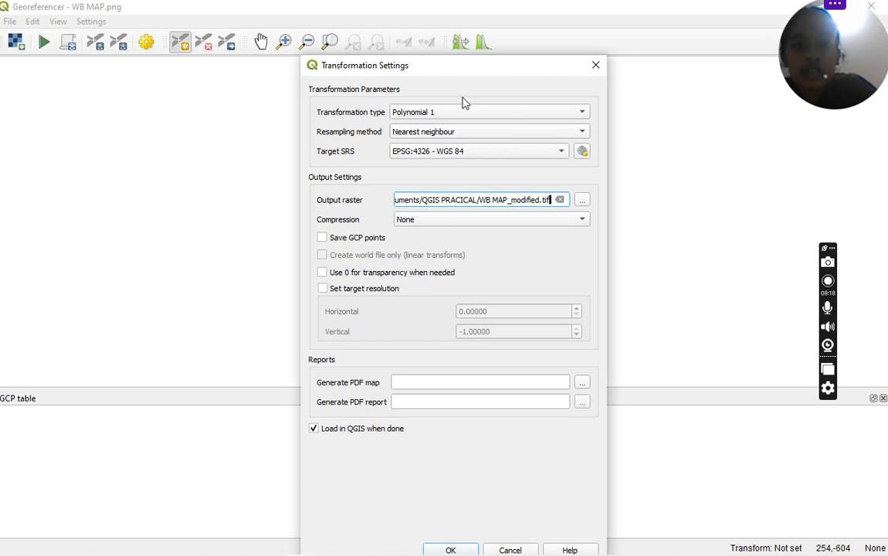
left_click(402, 118)
left_click(402, 118)
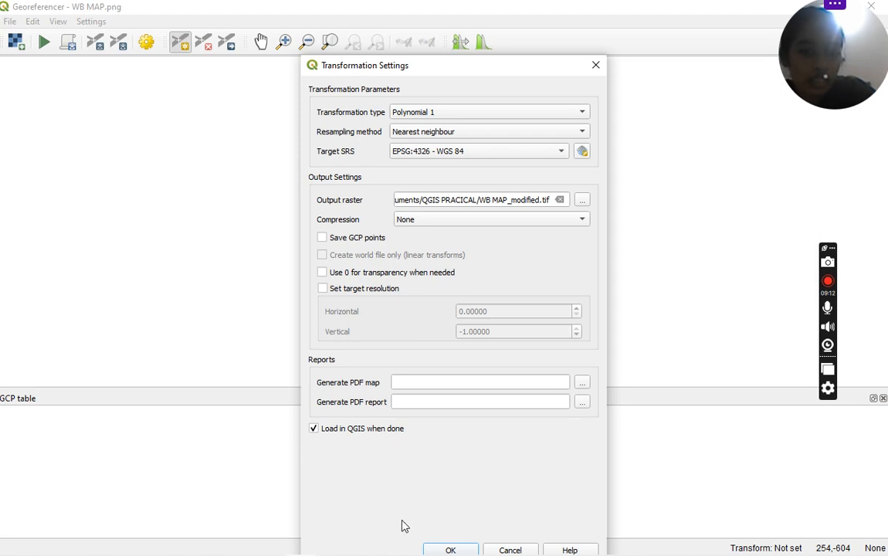
left_click(448, 551)
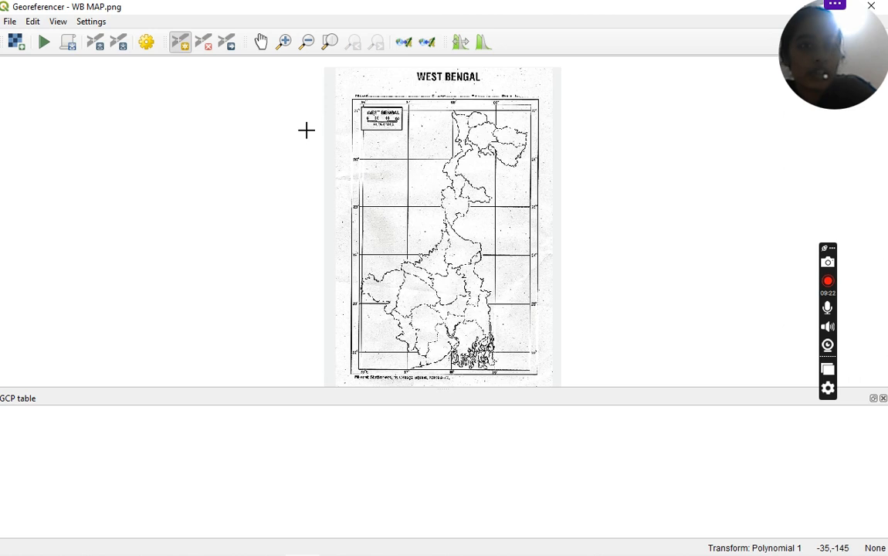
Examine the longitude and latitude labels and the grid lines across the upper part of the West Bengal map
left_click(260, 43)
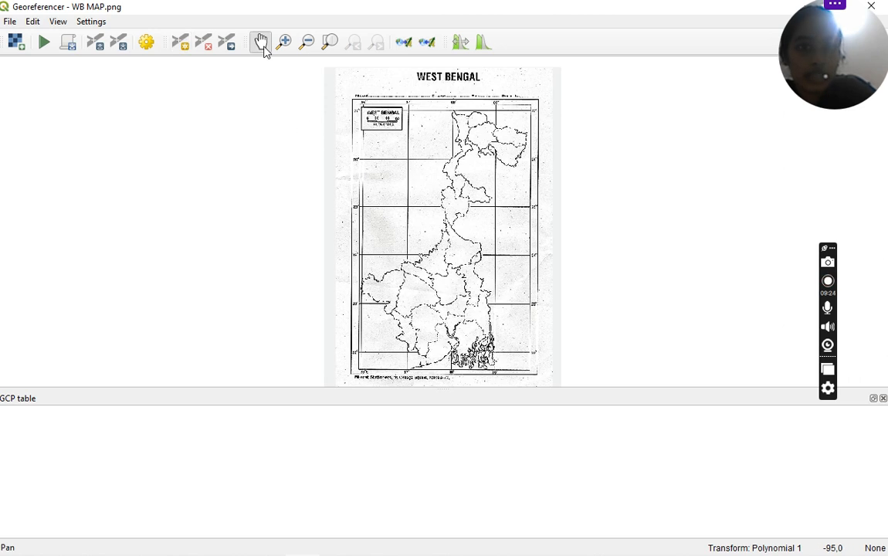
scroll(429, 190, "up", 1)
left_click_drag(396, 184, 441, 228)
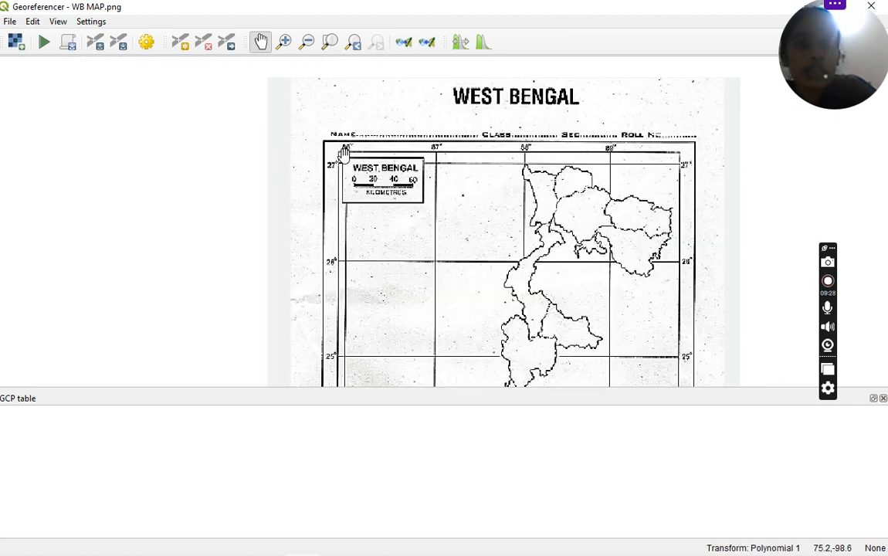
left_click(332, 42)
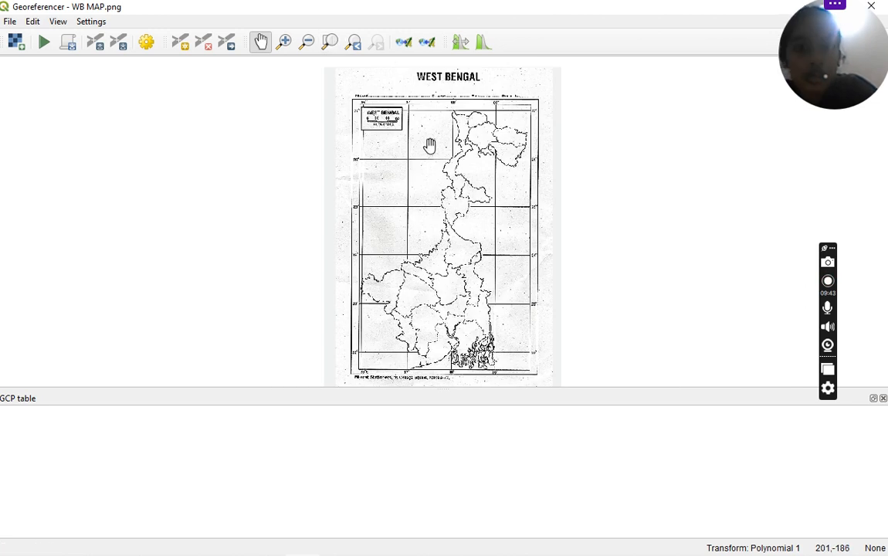
scroll(379, 113, "up", 1)
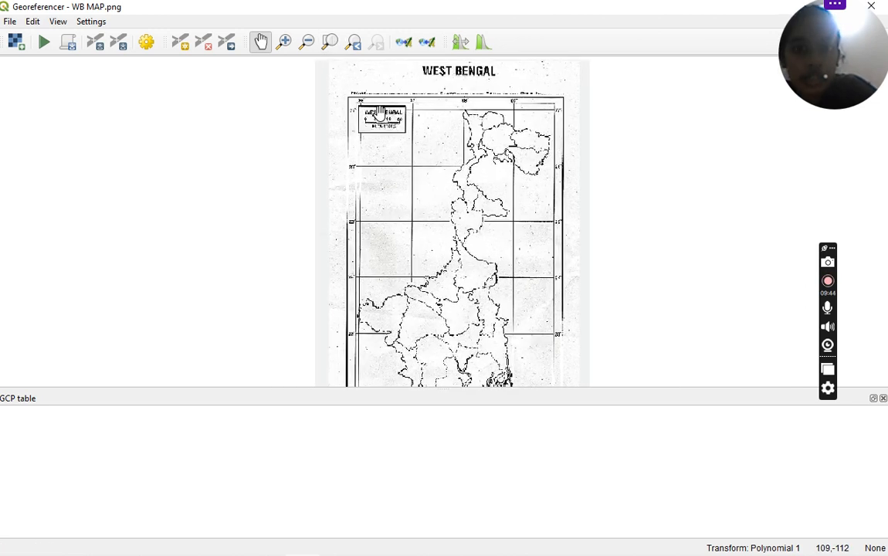
scroll(379, 113, "up", 1)
scroll(379, 114, "up", 1)
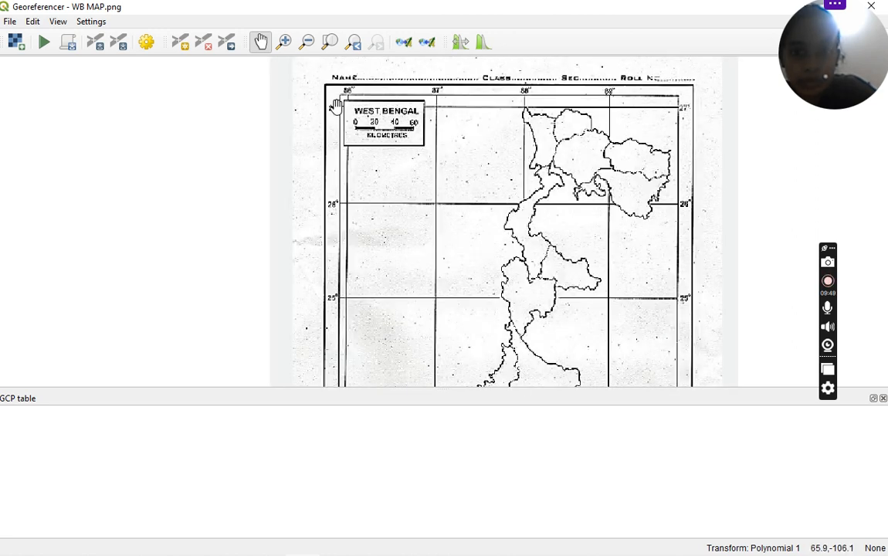
scroll(335, 105, "up", 1)
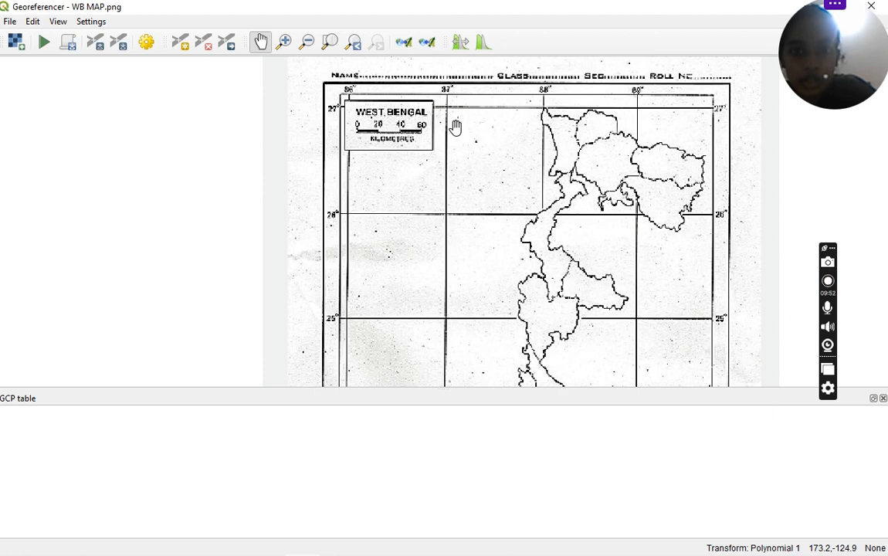
scroll(455, 126, "up", 2)
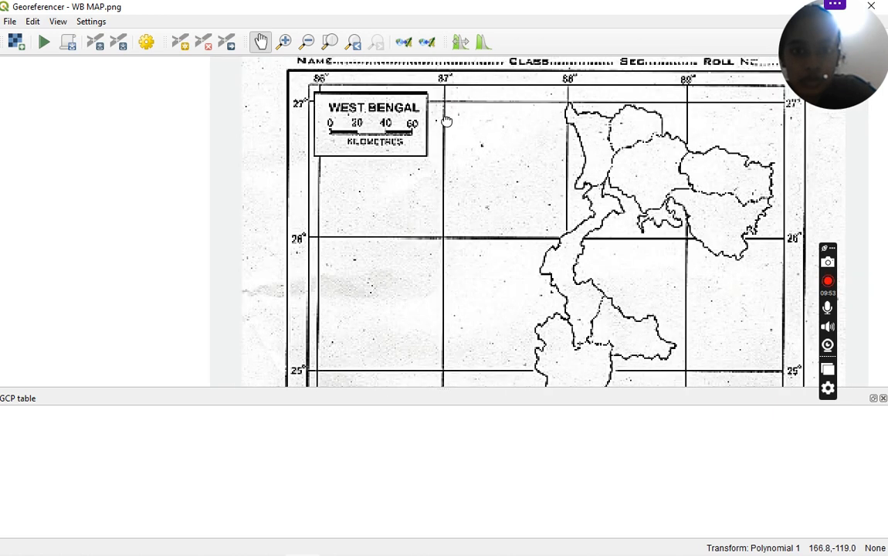
left_click_drag(447, 122, 429, 225)
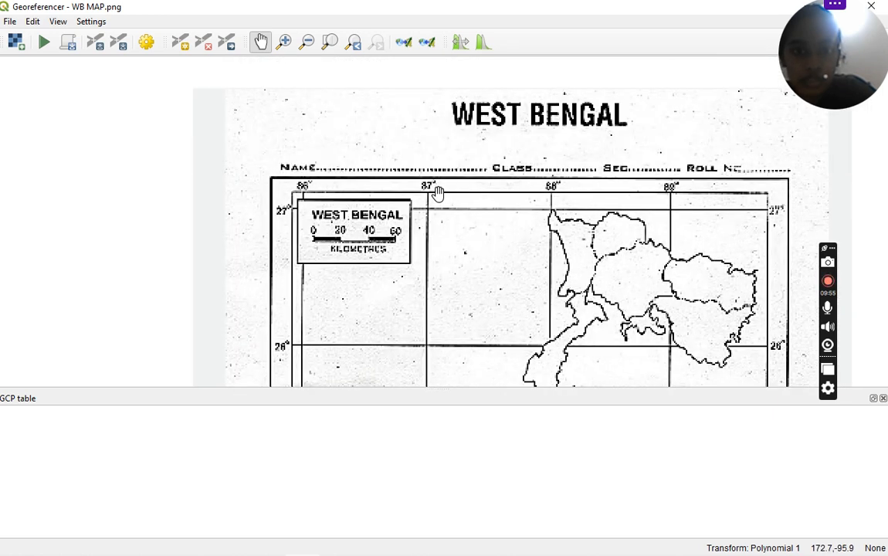
scroll(438, 195, "up", 1)
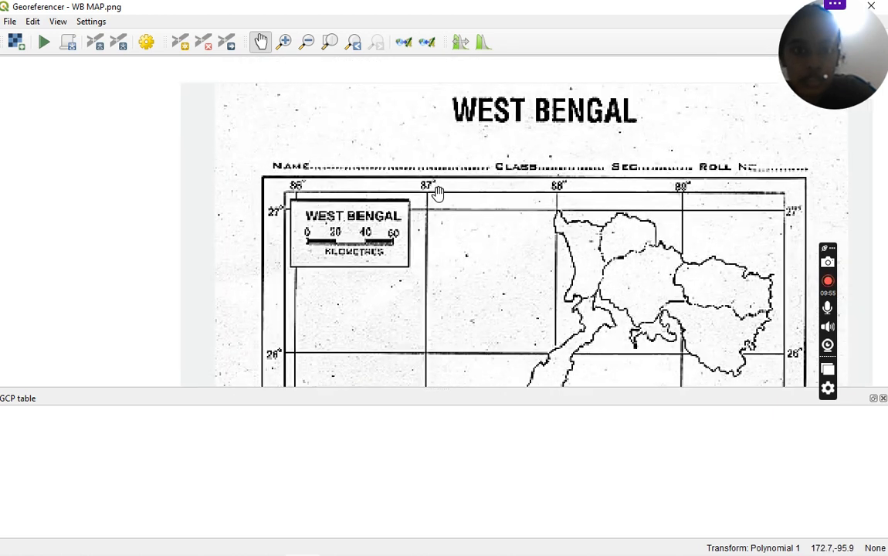
Place a ground control point where the 87° longitude line crosses the 27° latitude line, beside the map's scale box
left_click(287, 49)
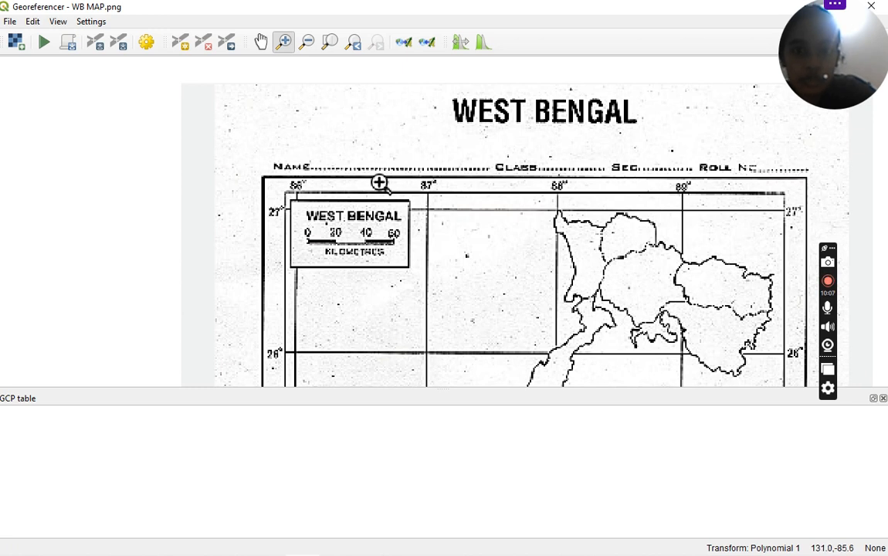
left_click_drag(381, 182, 490, 246)
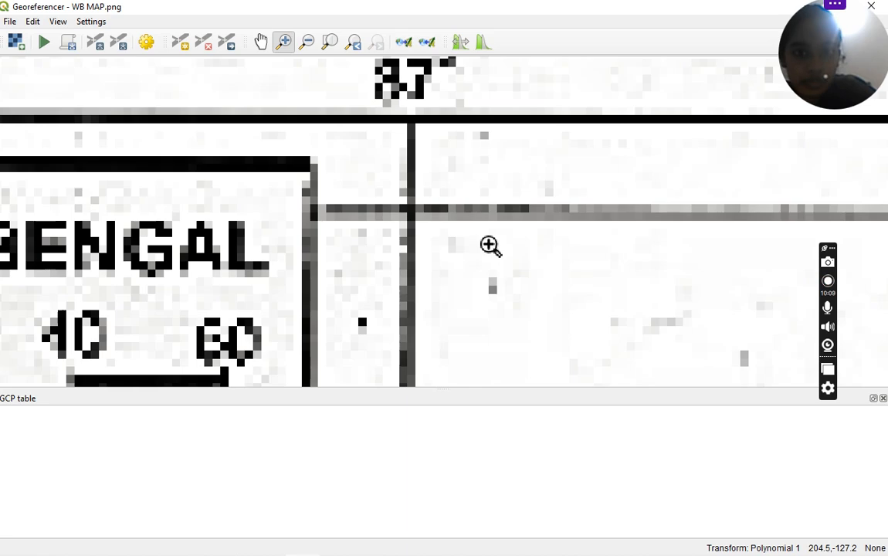
left_click_drag(246, 103, 538, 283)
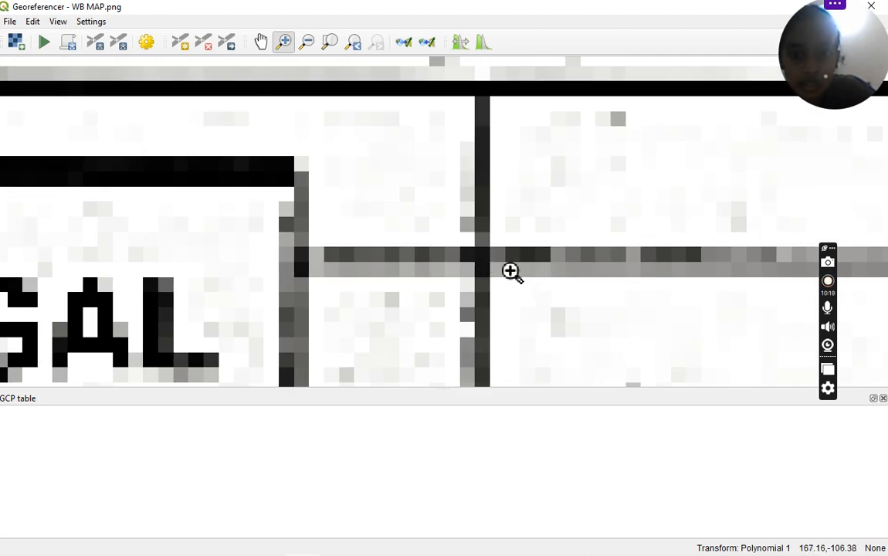
left_click_drag(357, 195, 582, 343)
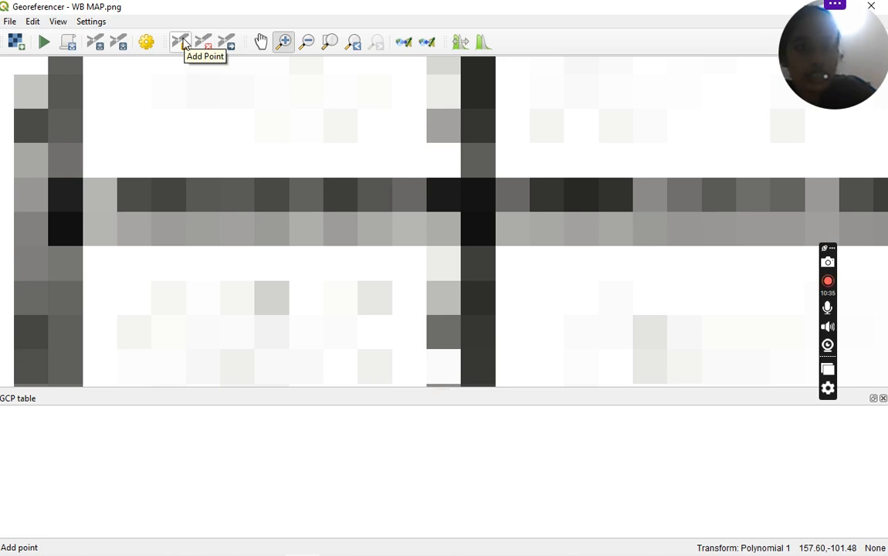
left_click(184, 44)
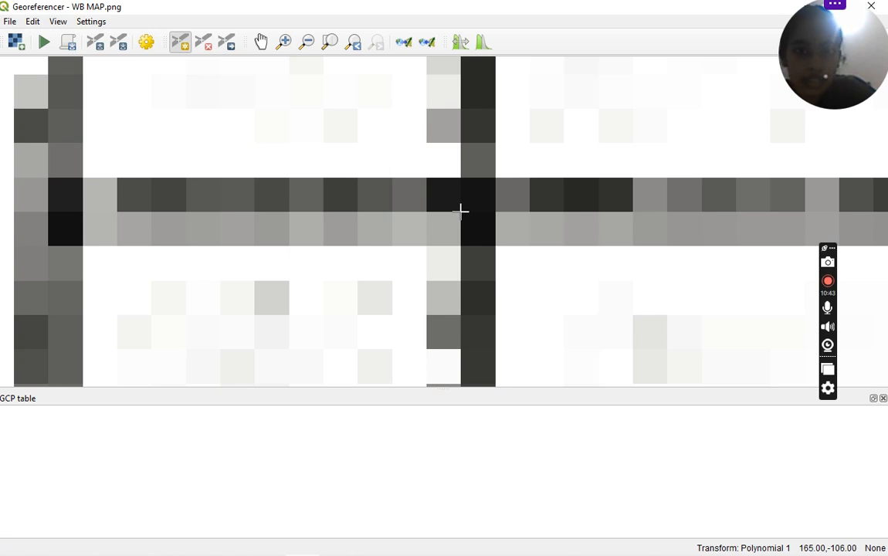
left_click(461, 209)
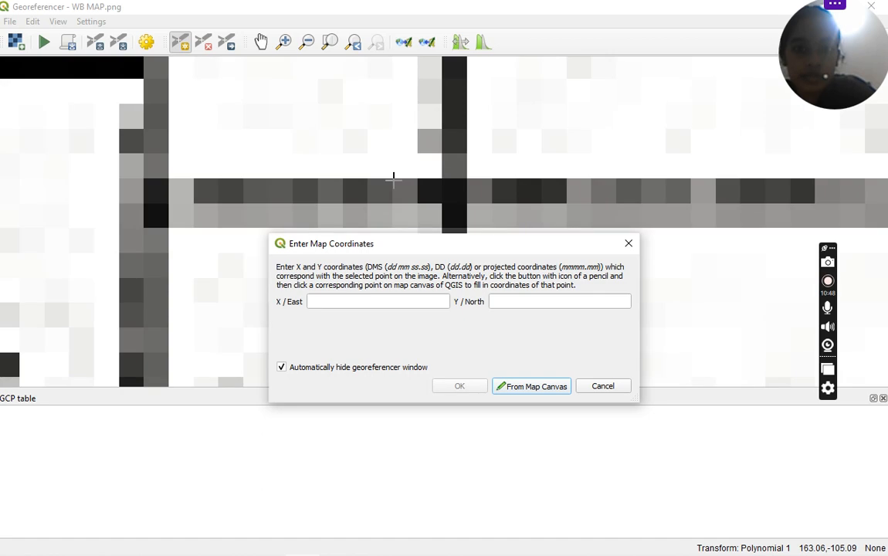
Check the grid labels of the placed point and assign it X / East 87 and Y / North 27
scroll(394, 180, "down", 1)
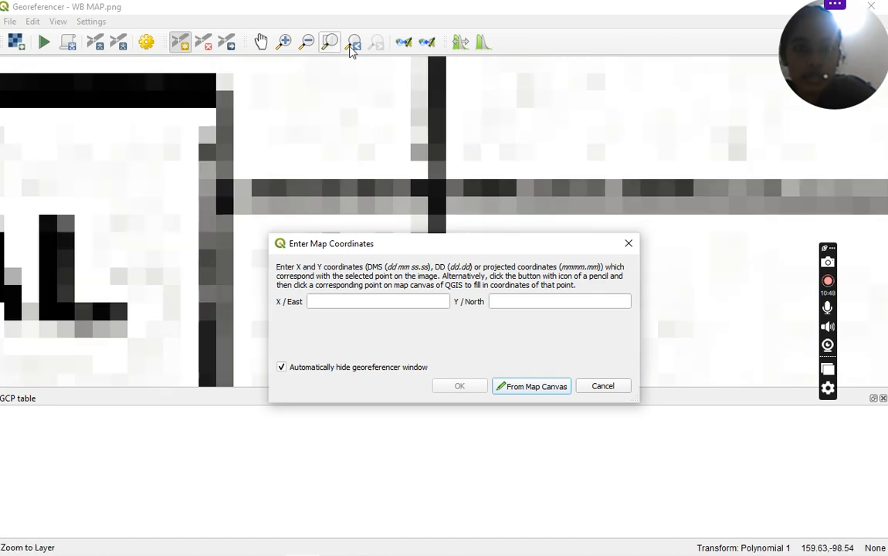
left_click(328, 44)
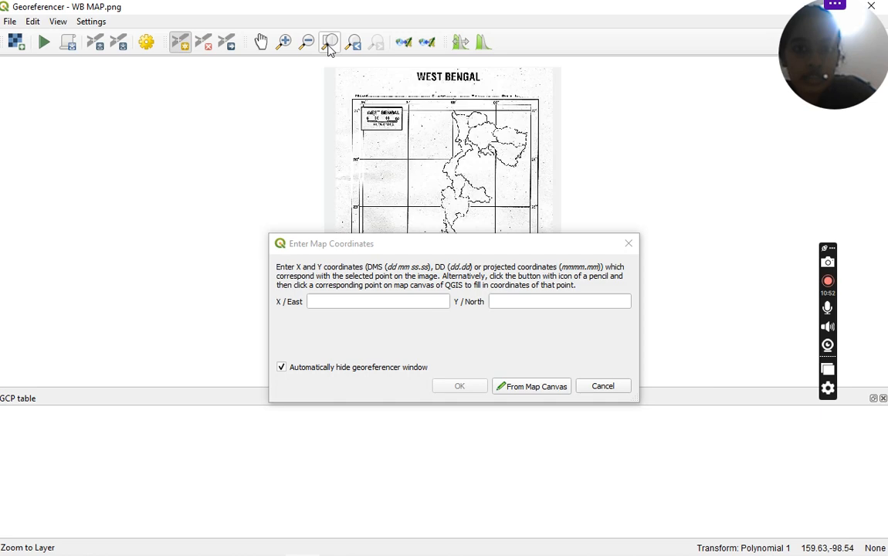
scroll(399, 95, "up", 2)
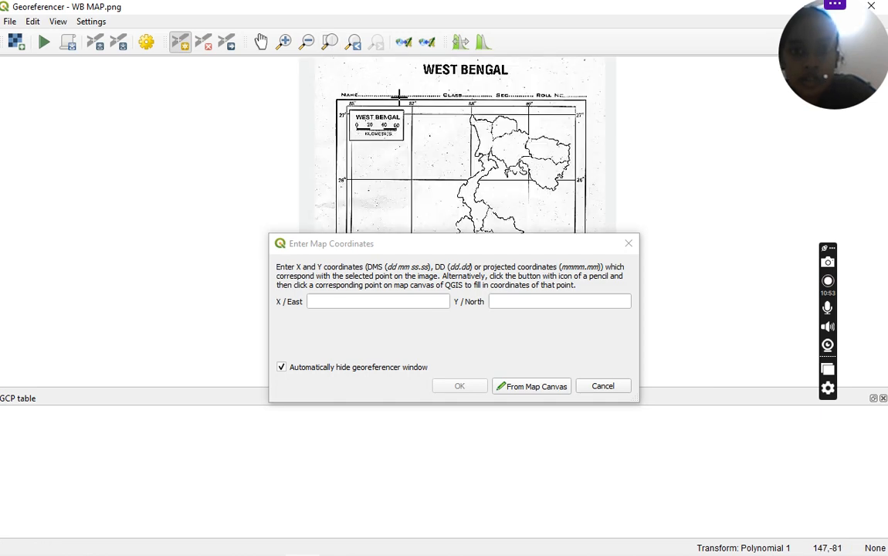
scroll(399, 95, "up", 3)
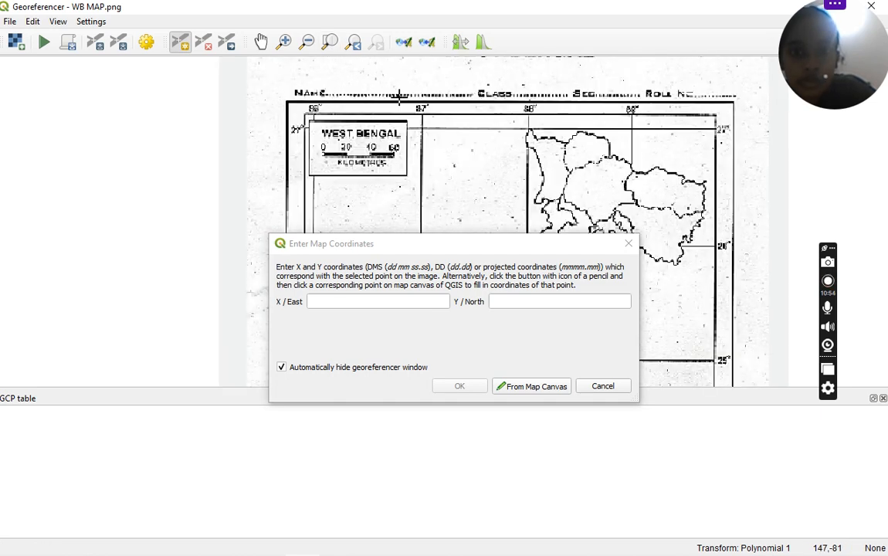
left_click(396, 300)
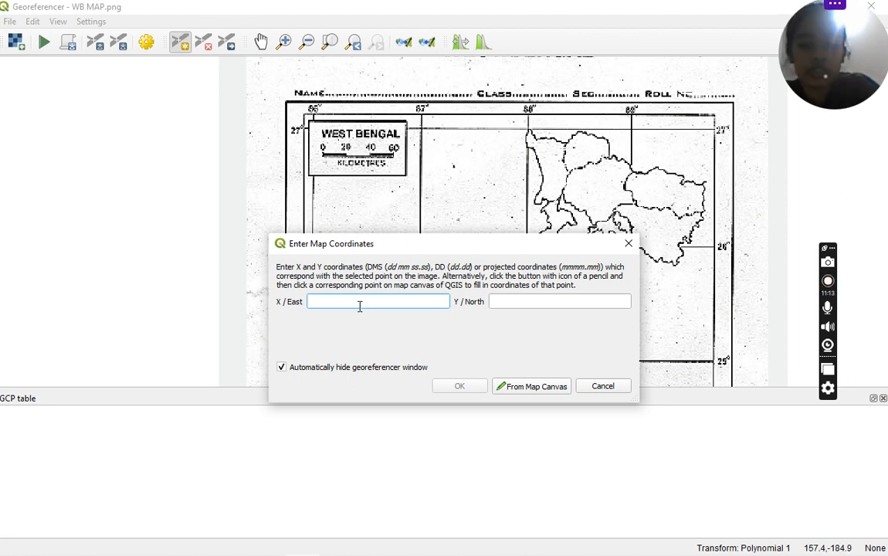
type("87")
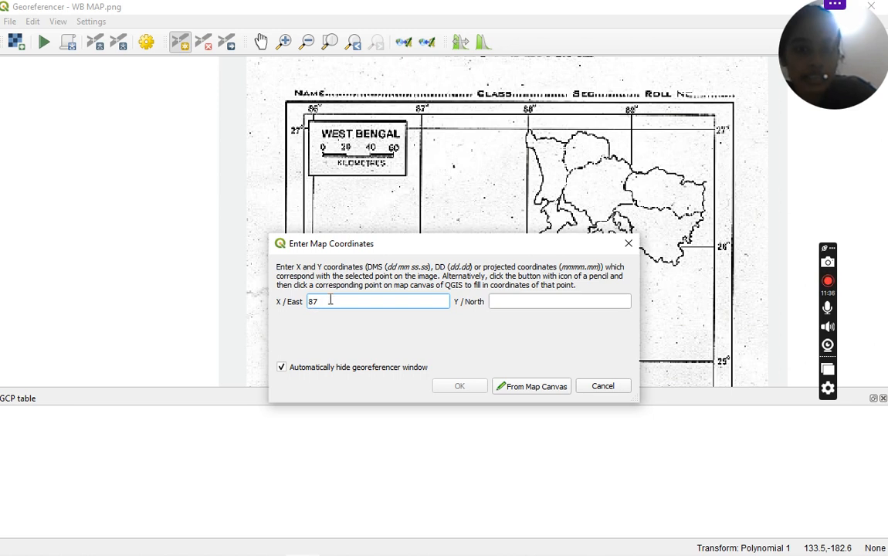
left_click(513, 300)
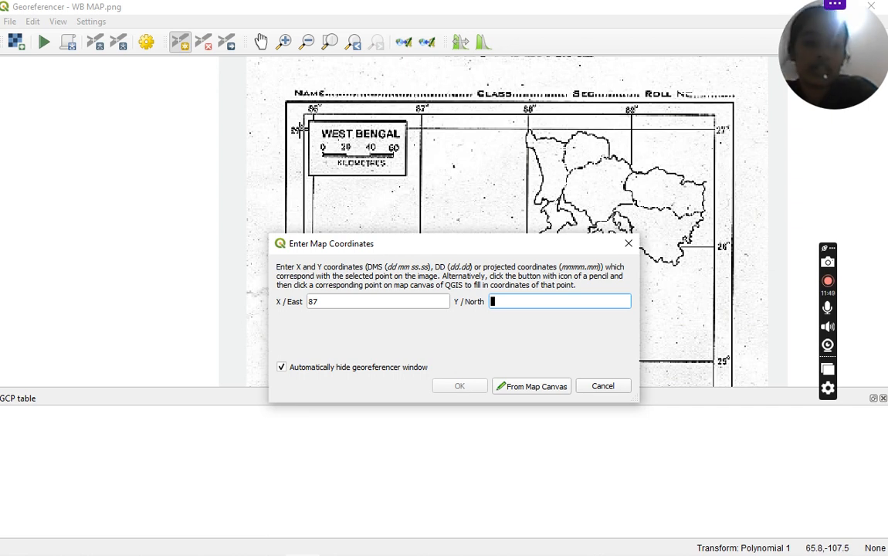
type("27")
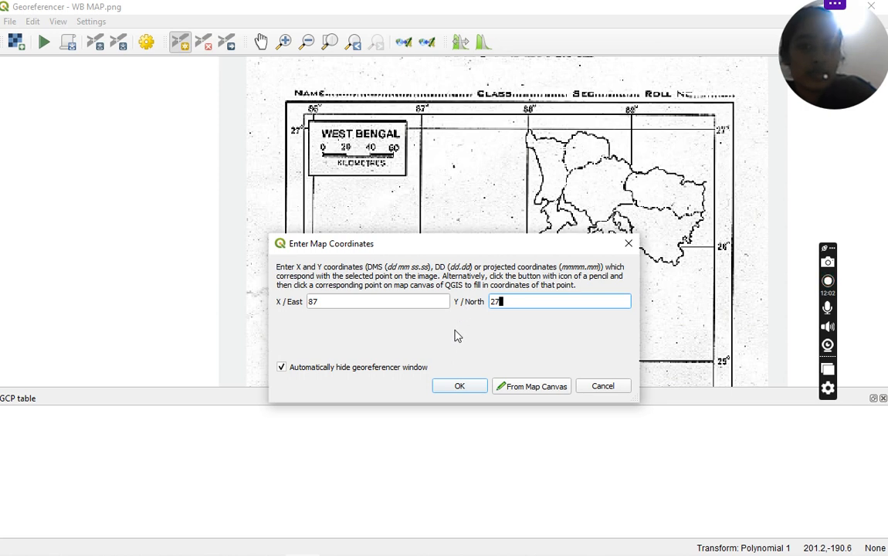
left_click(461, 386)
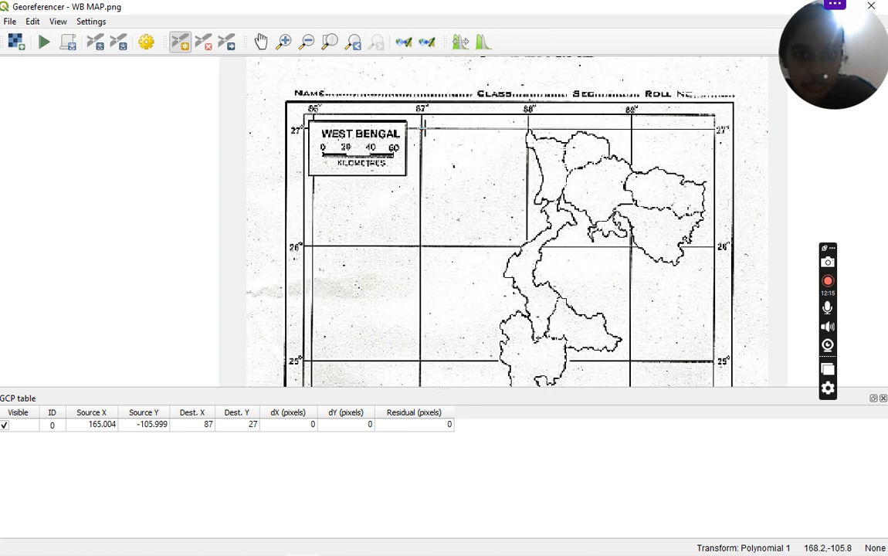
Place a second ground control point where the 89° longitude line crosses the 27° latitude line
scroll(423, 129, "up", 1)
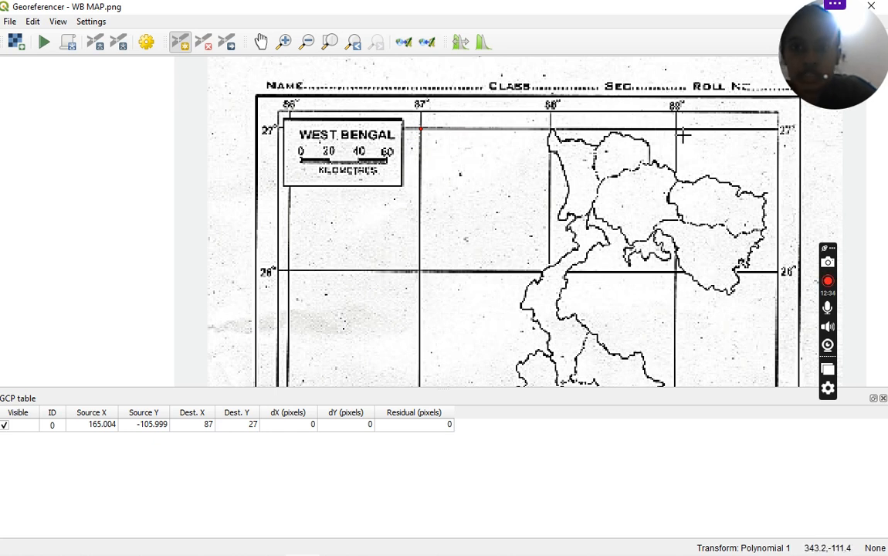
scroll(679, 135, "up", 1)
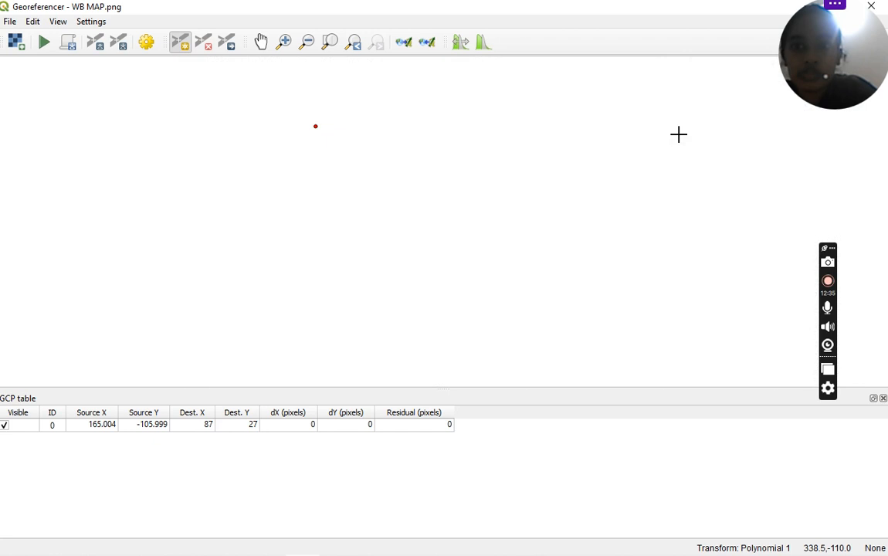
scroll(678, 135, "up", 1)
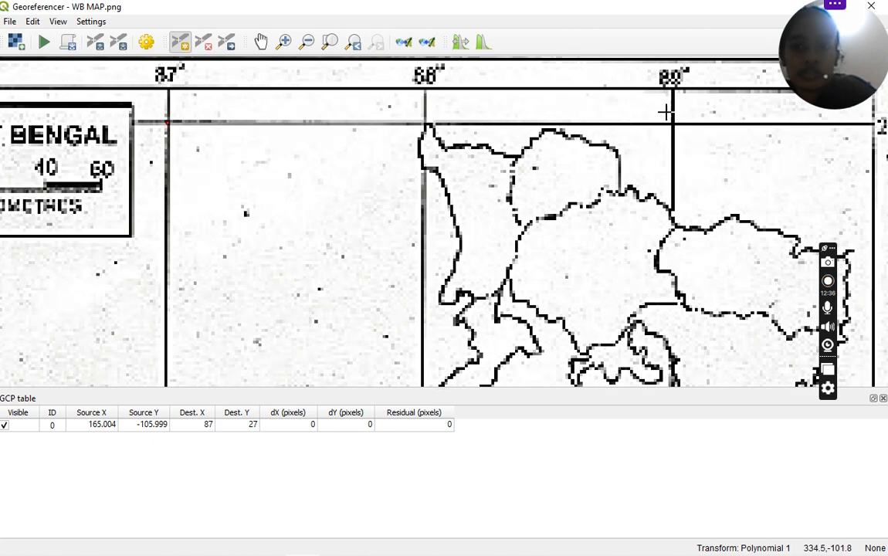
scroll(666, 113, "up", 1)
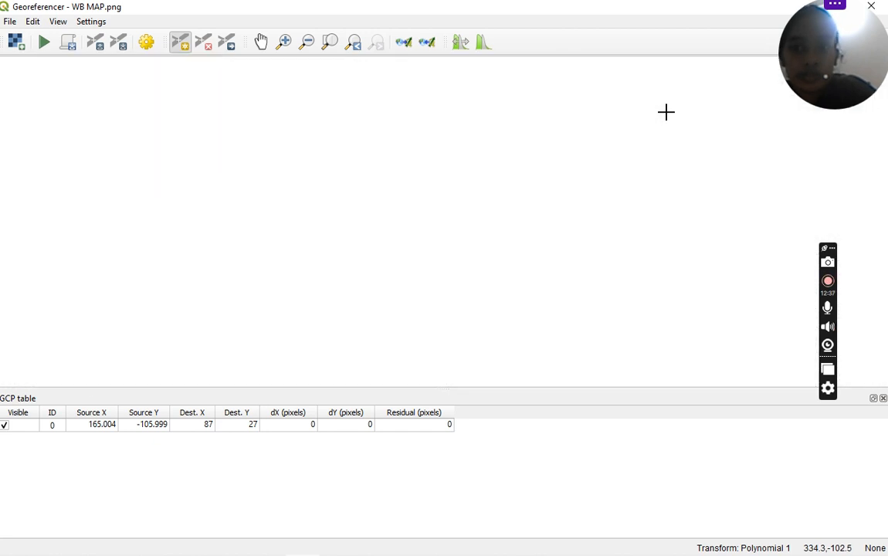
scroll(686, 120, "up", 1)
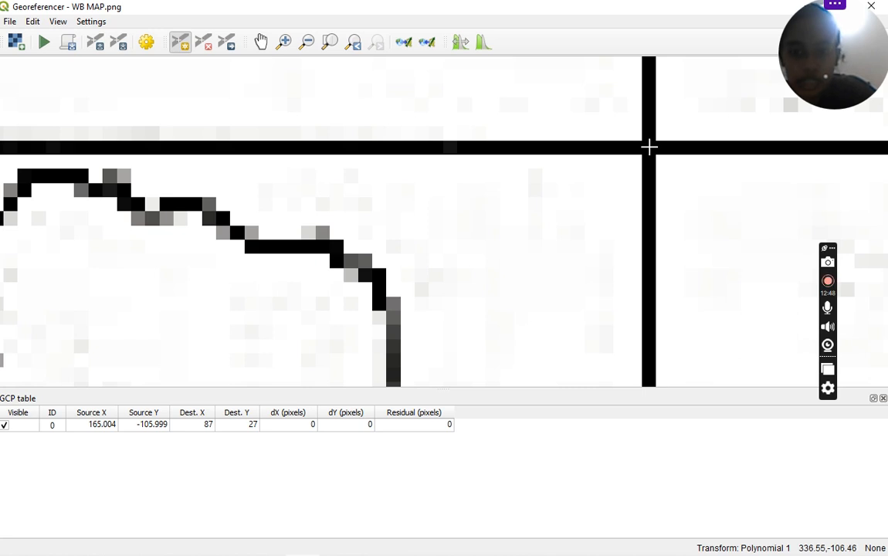
left_click(649, 147)
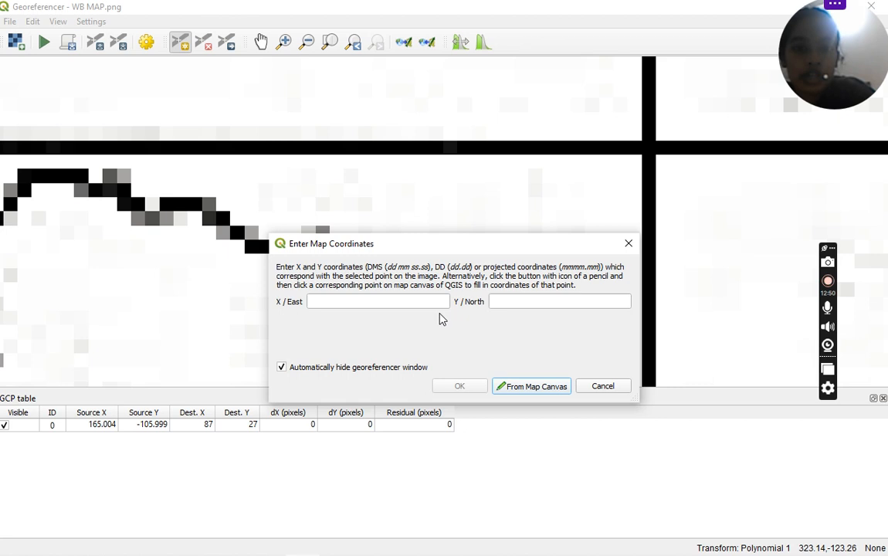
Assign the second control point the map coordinates X / East 89 and Y / North 27
left_click(421, 301)
type("8")
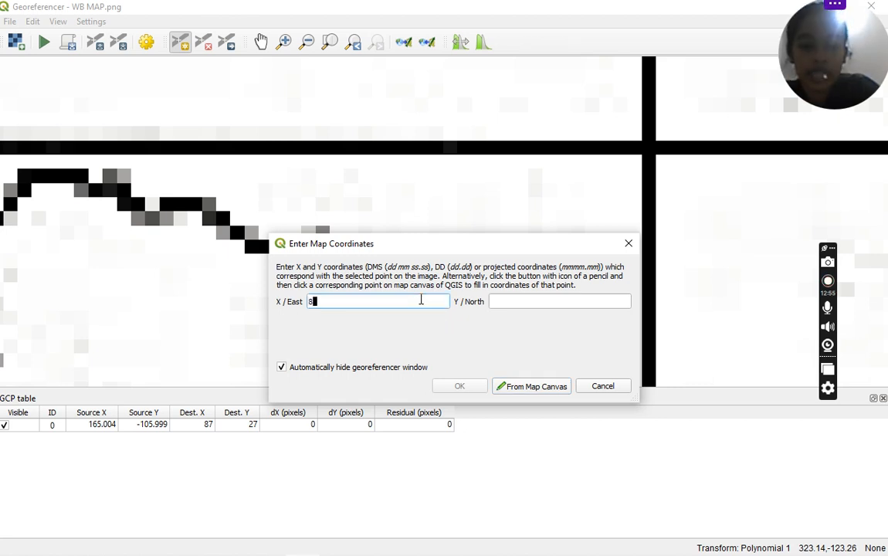
type("9")
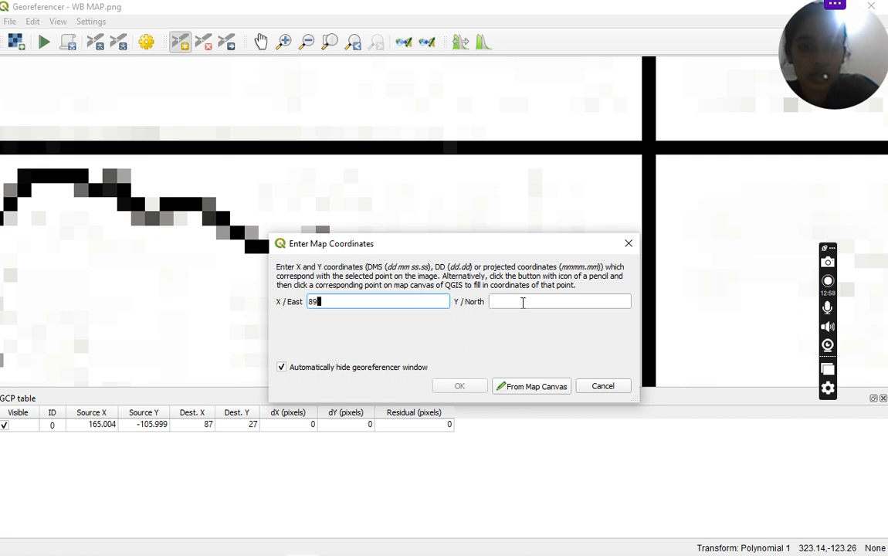
left_click(523, 302)
type("27")
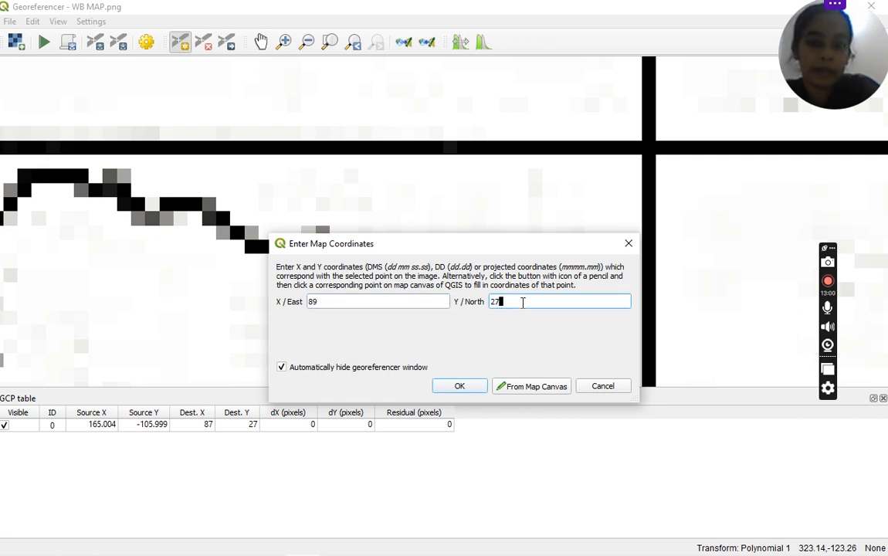
left_click(458, 388)
scroll(640, 192, "down", 2)
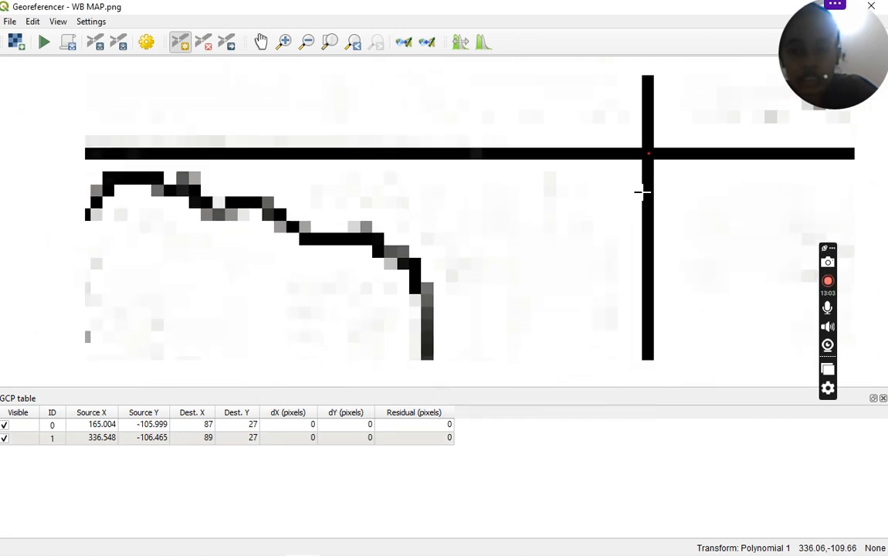
scroll(649, 184, "down", 1)
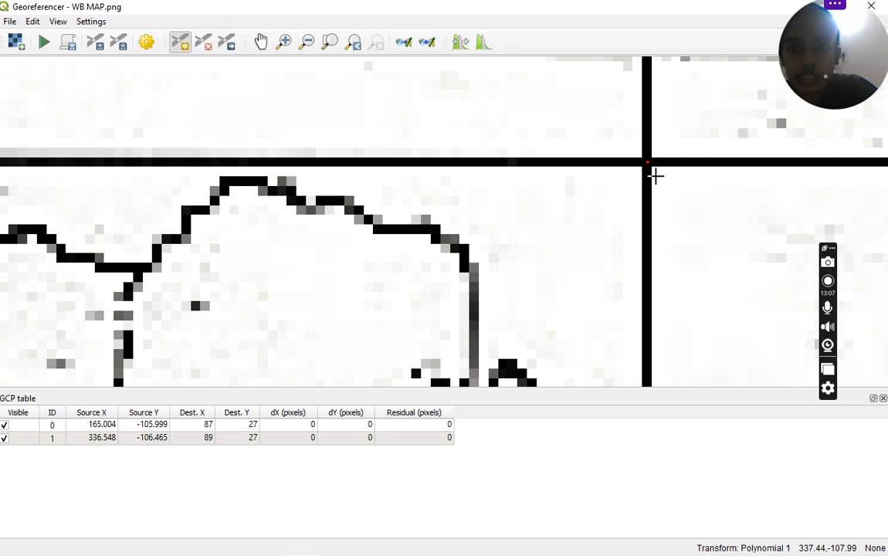
Place a third ground control point where the 89° longitude line crosses the 22° latitude line
scroll(655, 177, "down", 1)
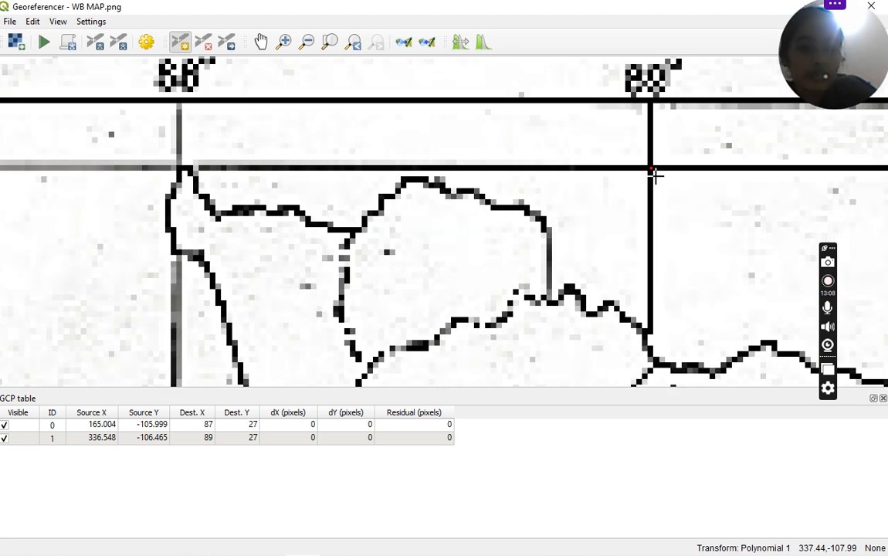
scroll(655, 176, "down", 1)
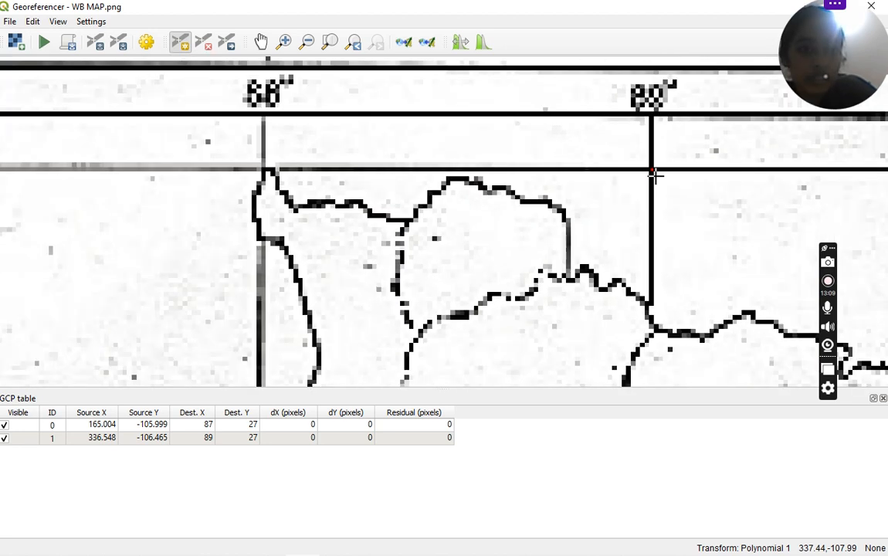
scroll(655, 177, "down", 1)
scroll(655, 176, "down", 1)
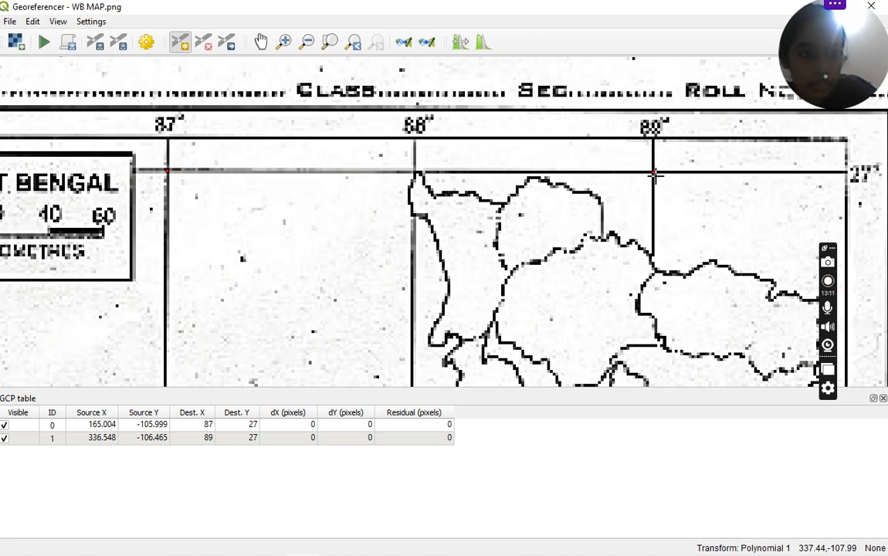
scroll(656, 177, "down", 1)
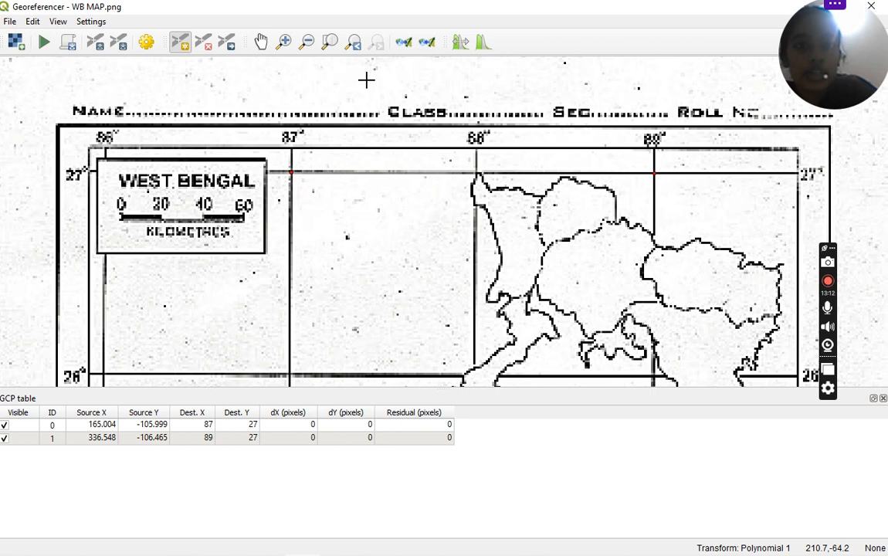
left_click(331, 44)
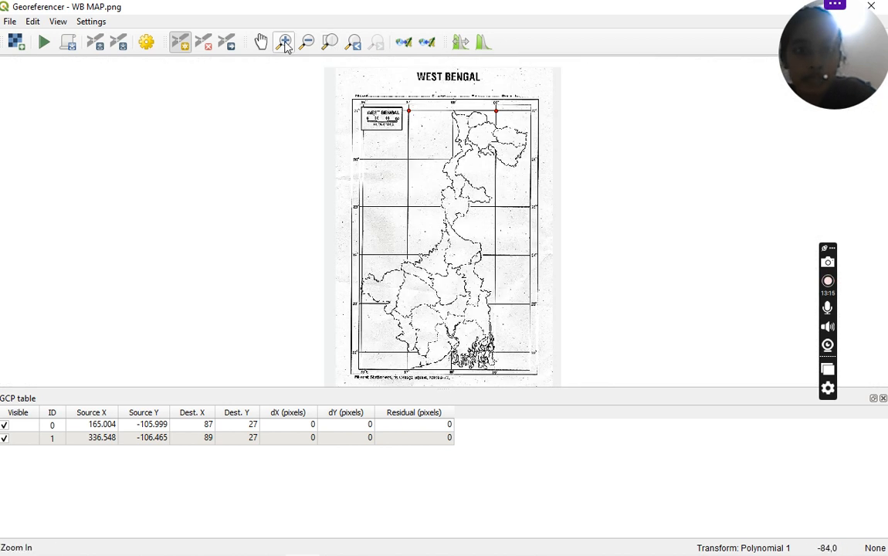
left_click(285, 45)
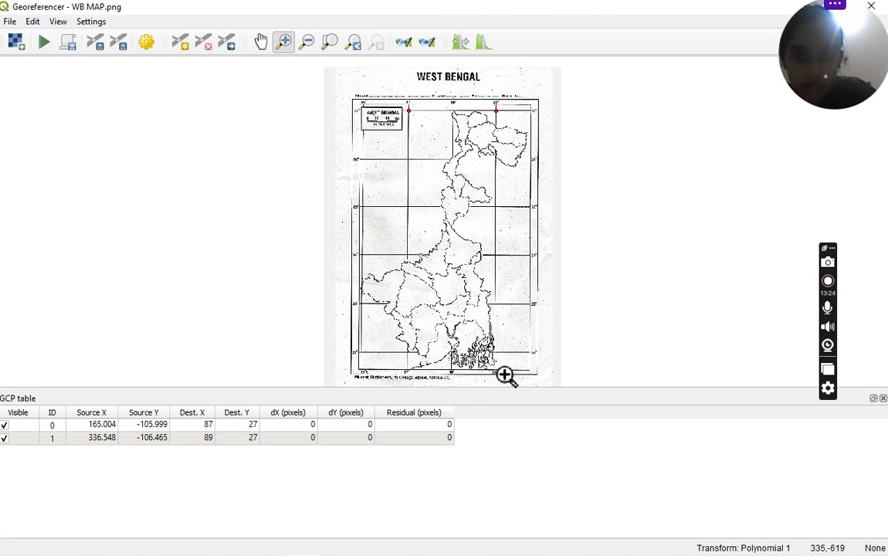
left_click_drag(462, 333, 559, 392)
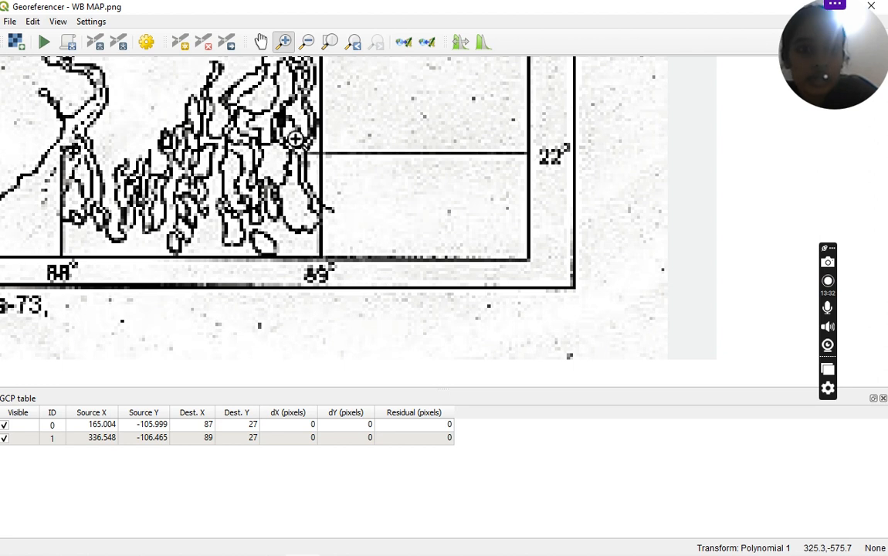
left_click_drag(296, 139, 383, 185)
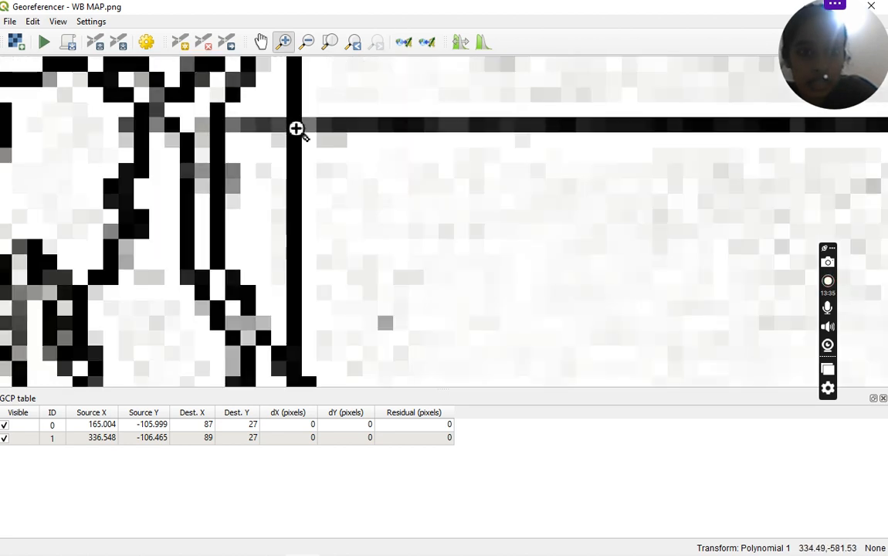
left_click(183, 45)
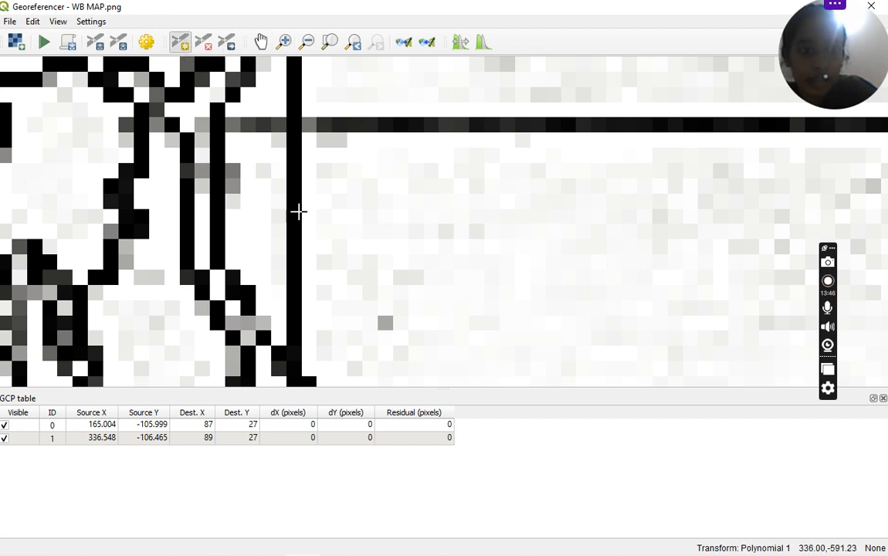
left_click(293, 125)
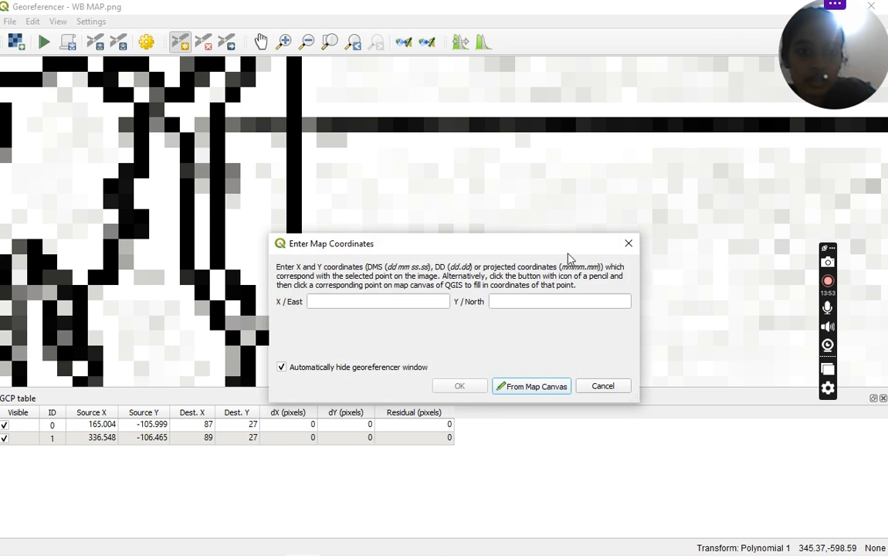
Check the grid labels of the third control point and assign it X / East 89 and Y / North 22
scroll(480, 148, "down", 2)
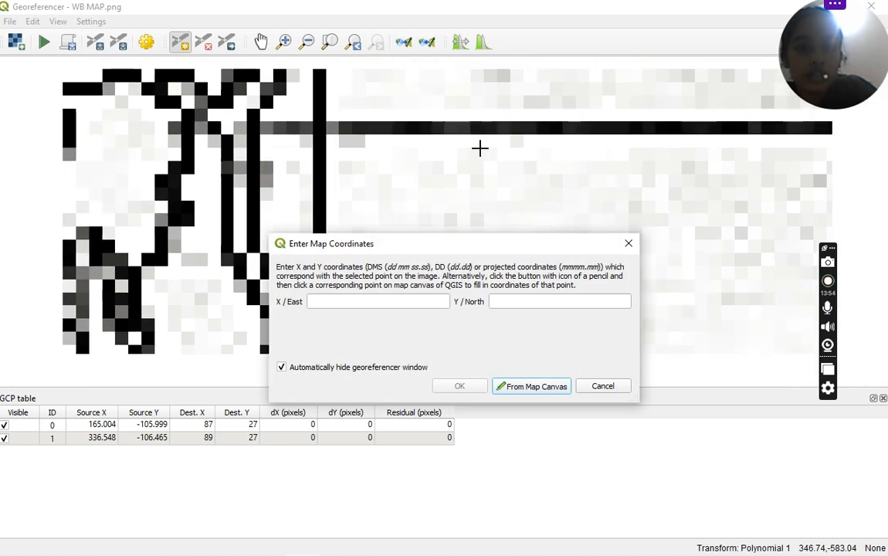
scroll(480, 147, "down", 2)
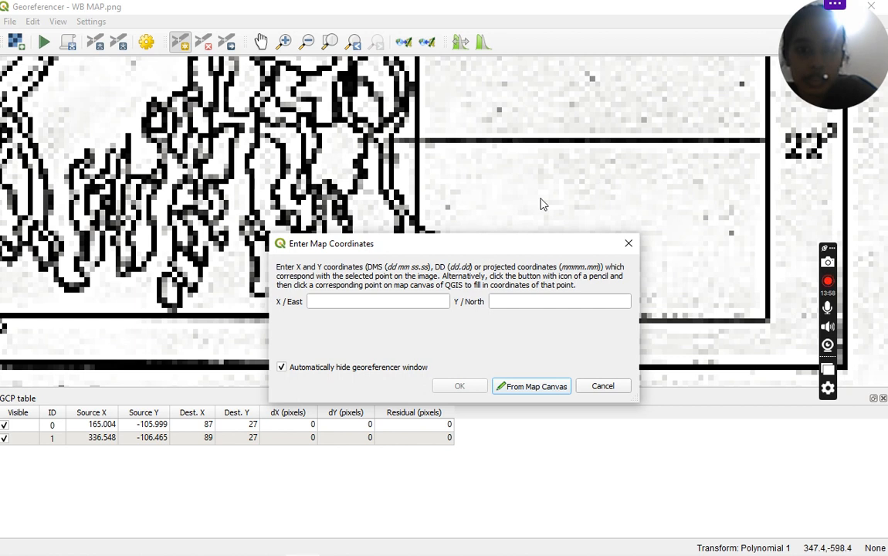
left_click_drag(487, 248, 517, 186)
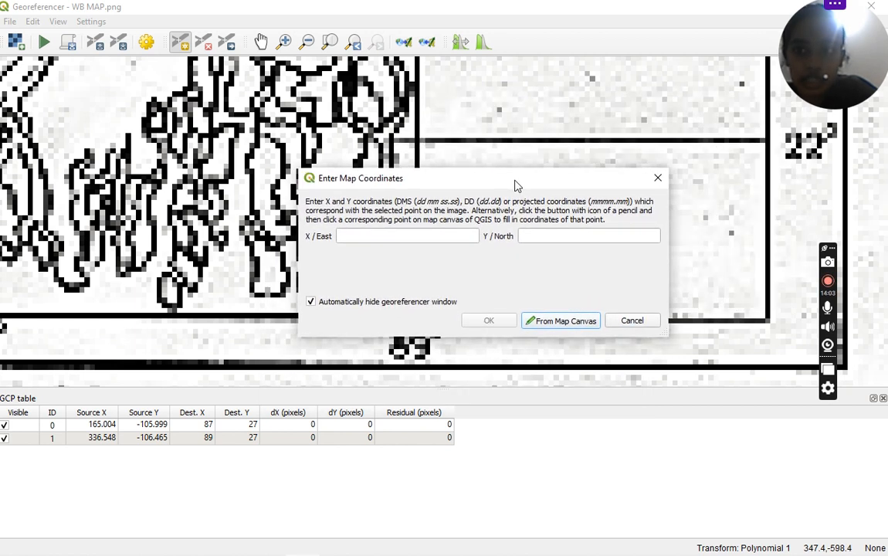
left_click(405, 238)
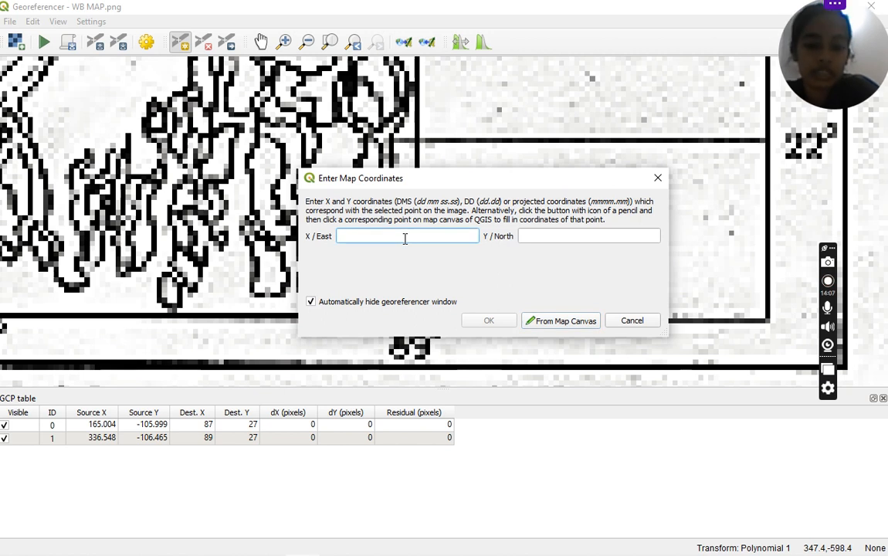
type("89")
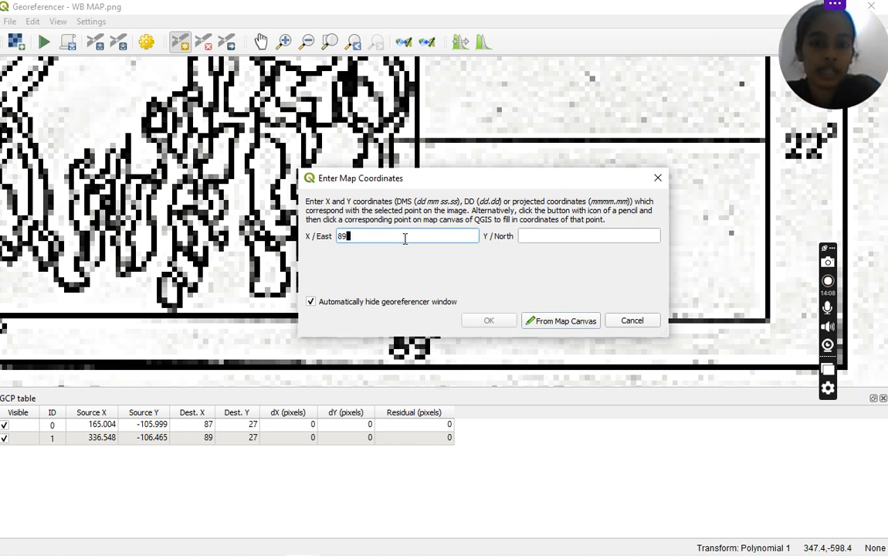
left_click(534, 233)
type("22")
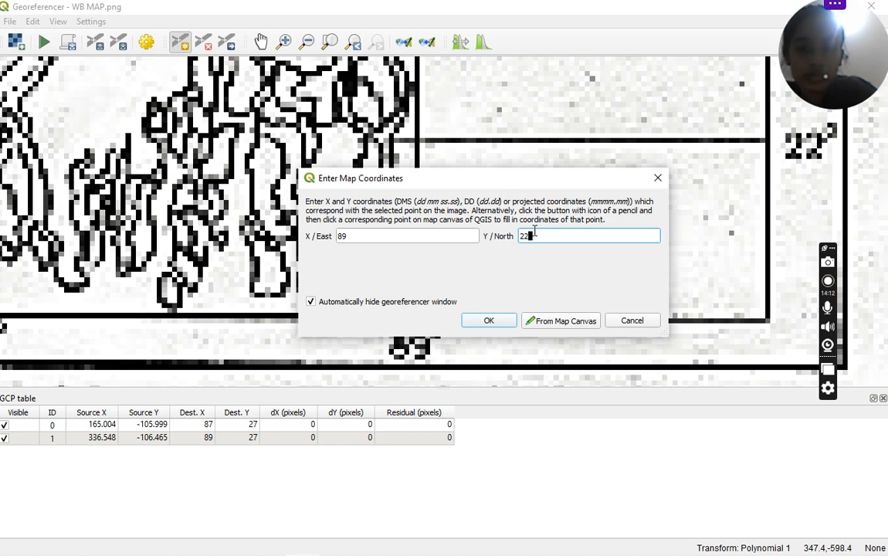
left_click(488, 326)
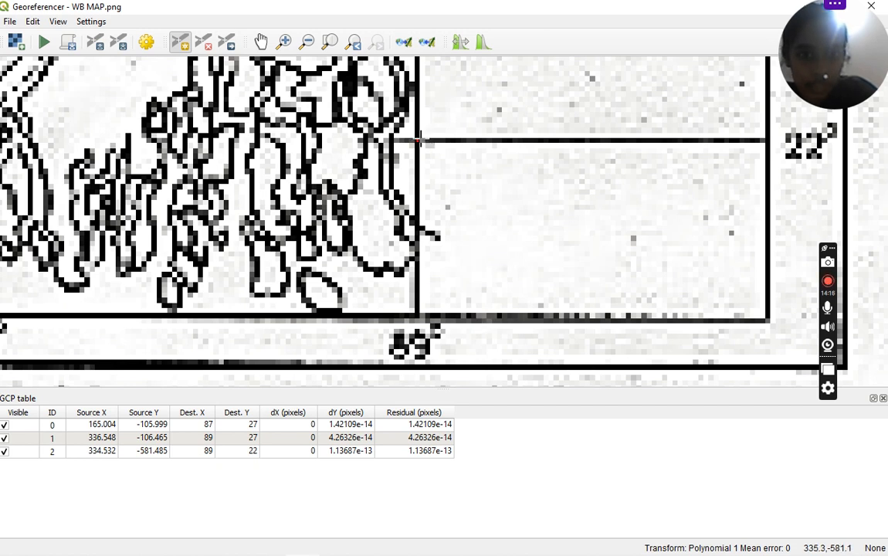
Place a fourth ground control point where the 87° longitude line crosses the 22° latitude line
left_click(185, 41)
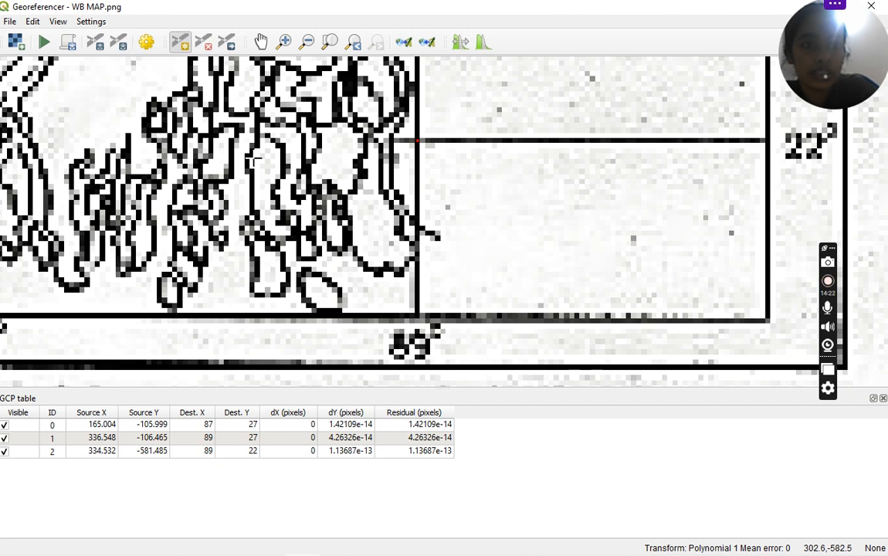
left_click(331, 41)
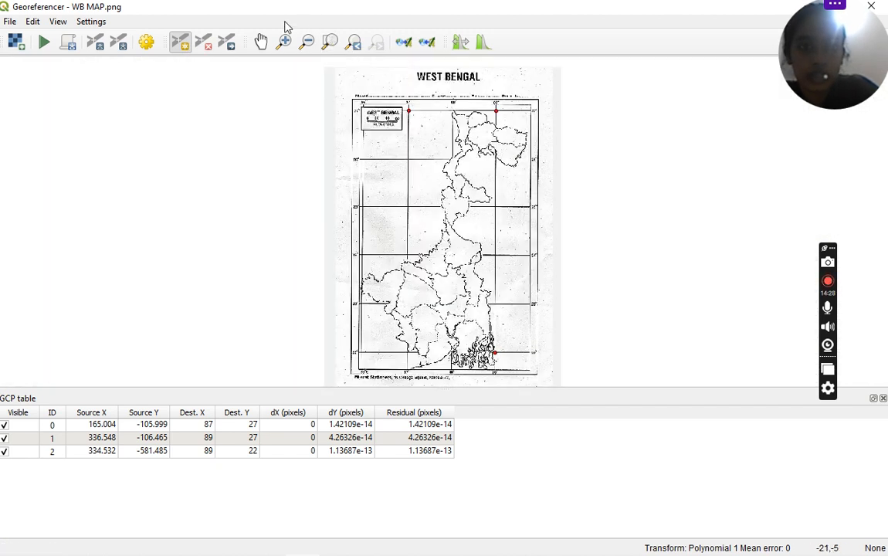
left_click(284, 42)
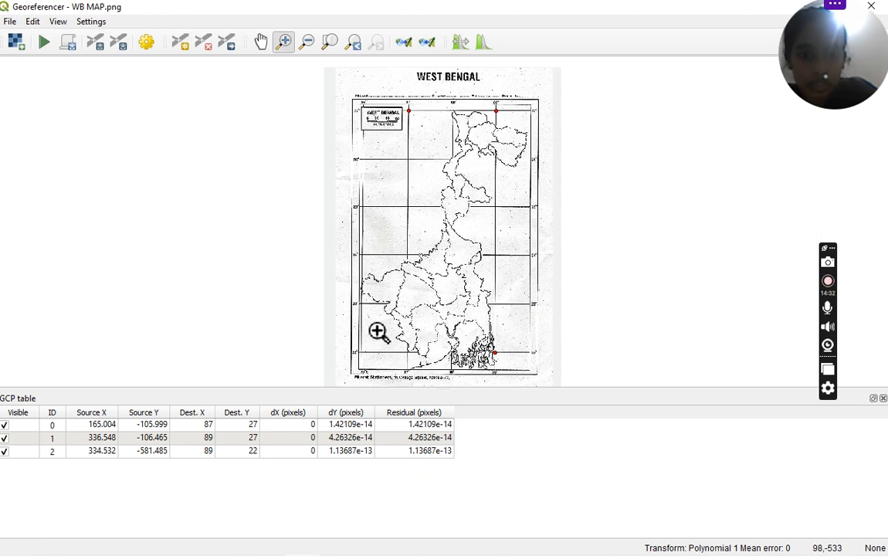
left_click_drag(377, 332, 463, 381)
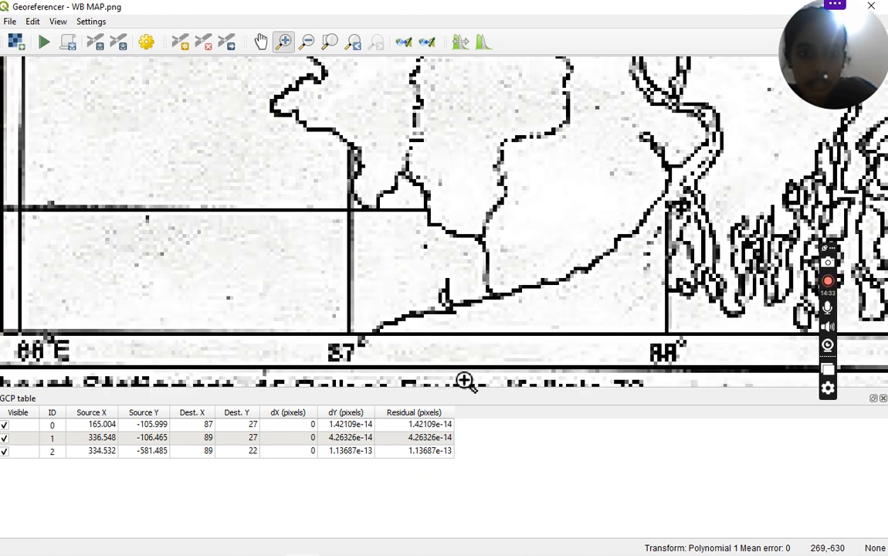
left_click_drag(269, 180, 419, 262)
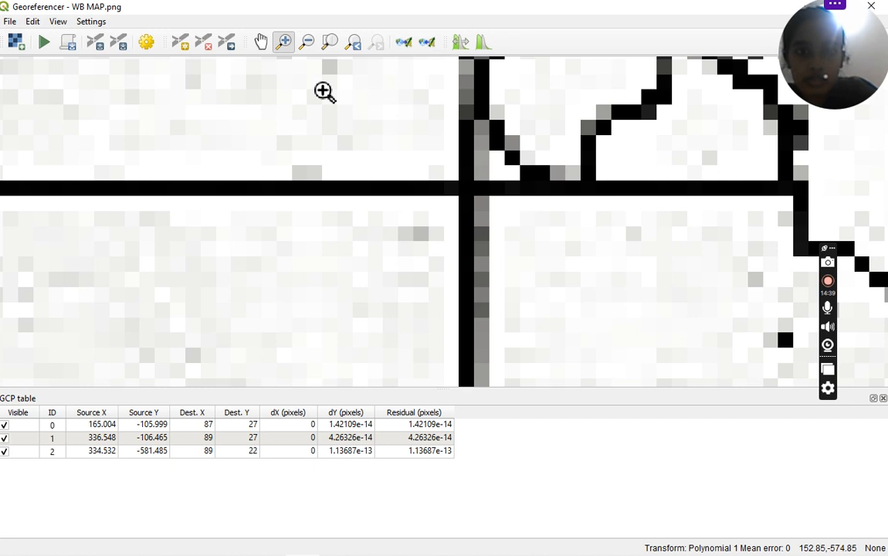
left_click(180, 43)
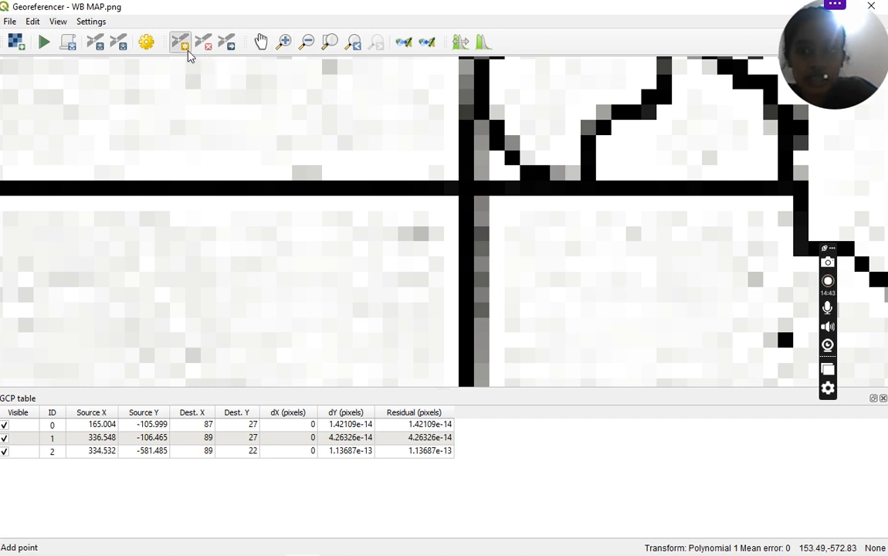
left_click(472, 186)
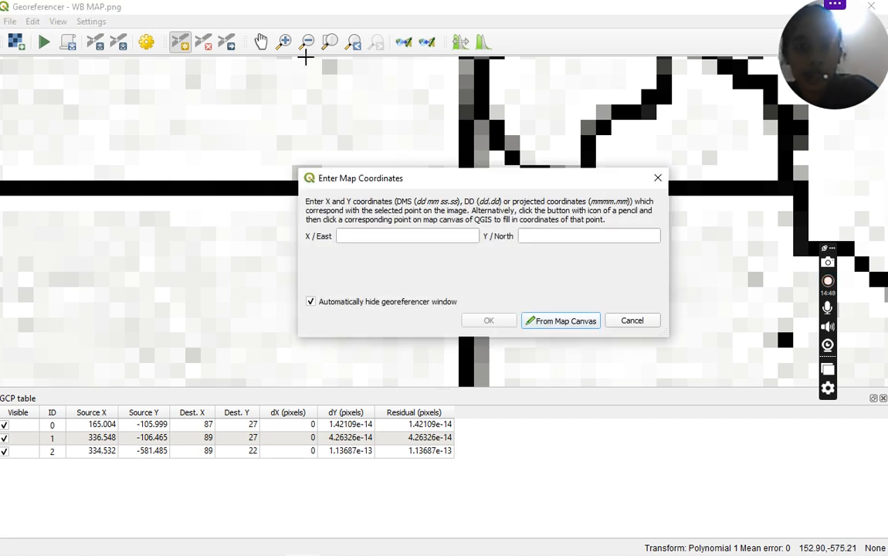
Check the fourth control point's grid labels on the map and assign it X / East 87 and Y / North 22
left_click(330, 44)
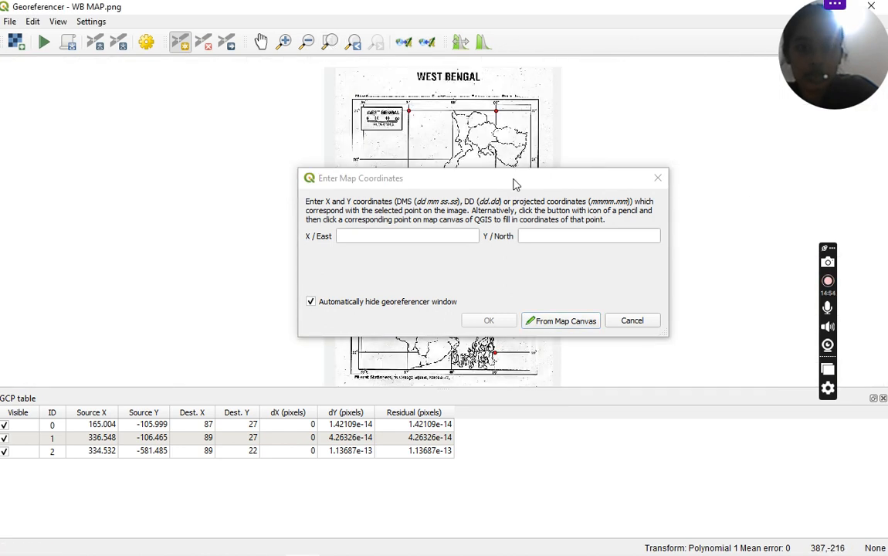
left_click_drag(516, 184, 210, 135)
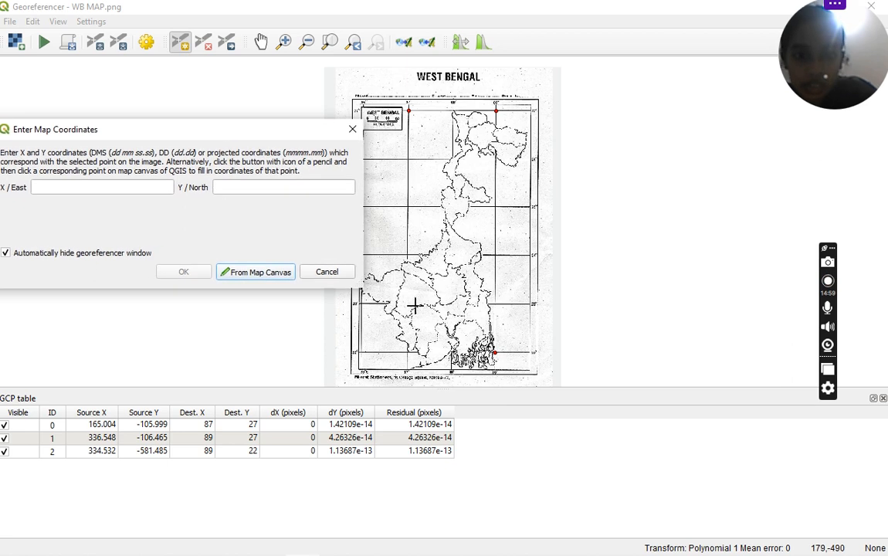
scroll(414, 306, "up", 1)
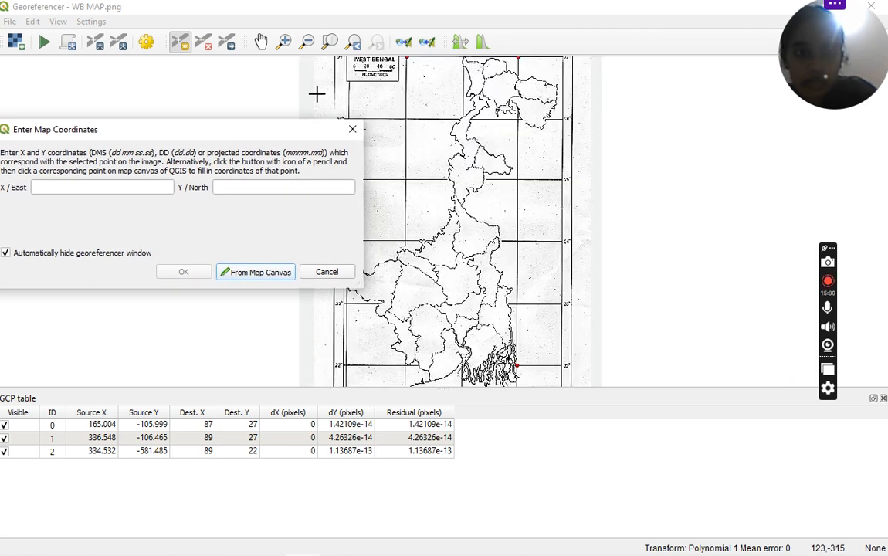
left_click(260, 42)
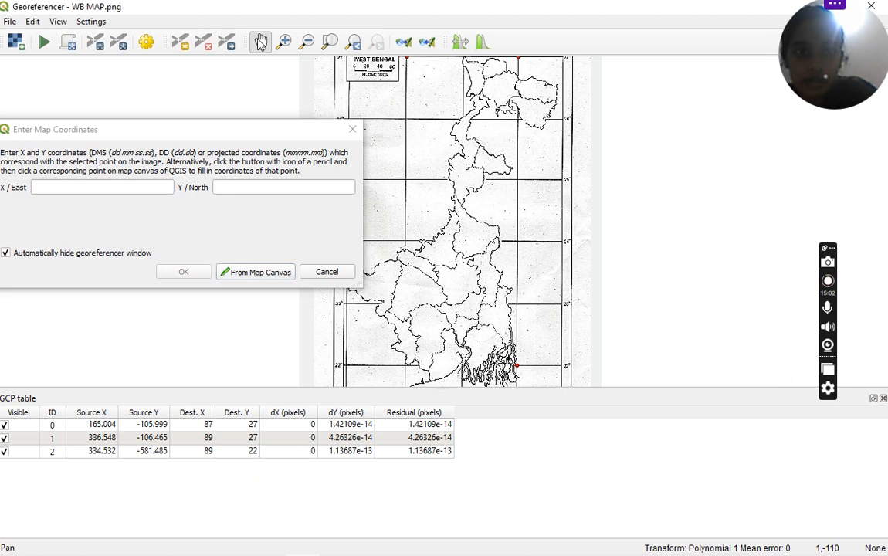
left_click_drag(423, 238, 514, 66)
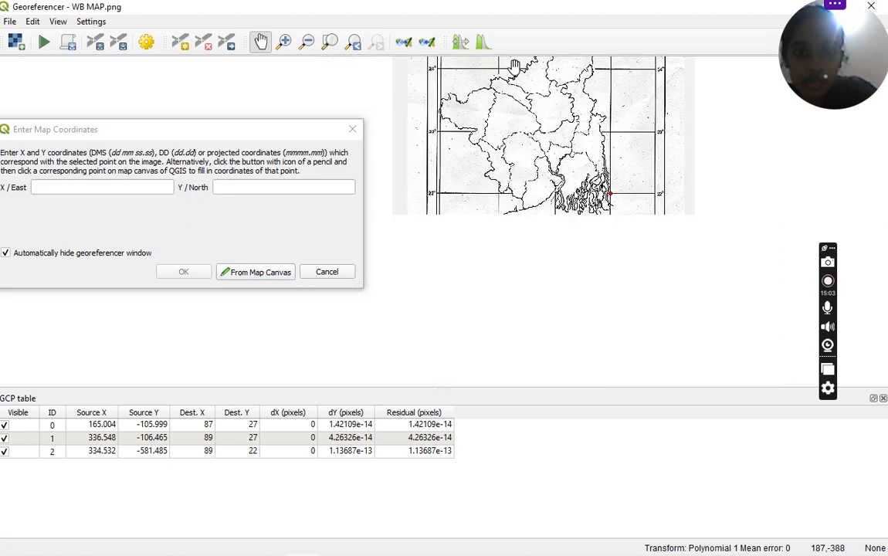
scroll(503, 193, "up", 1)
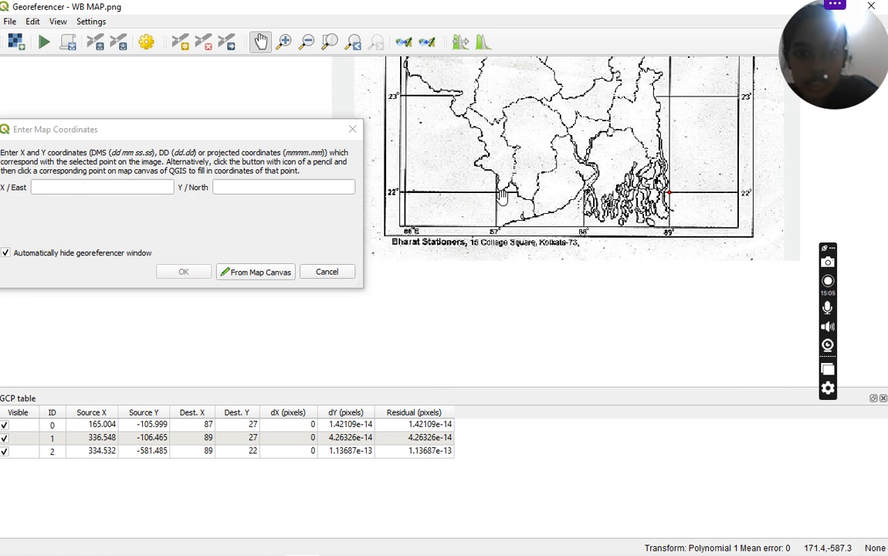
left_click(118, 183)
type("87")
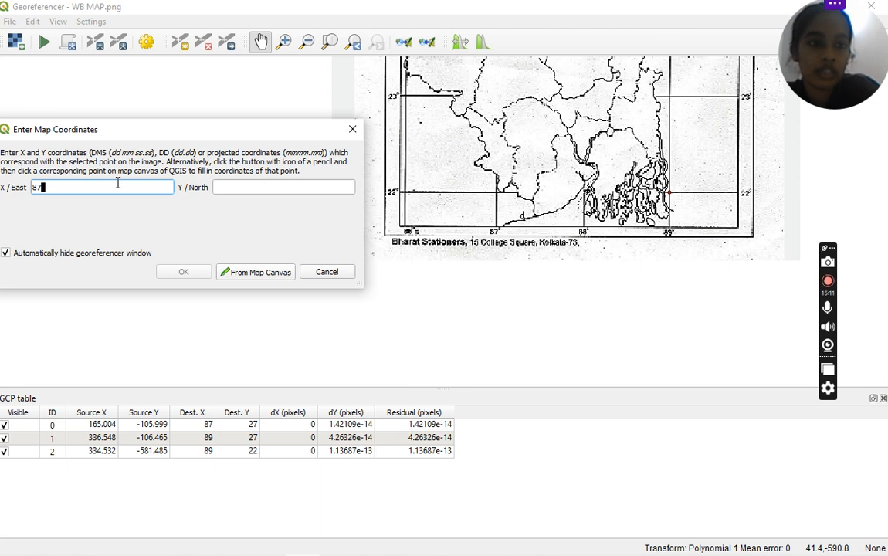
left_click(229, 185)
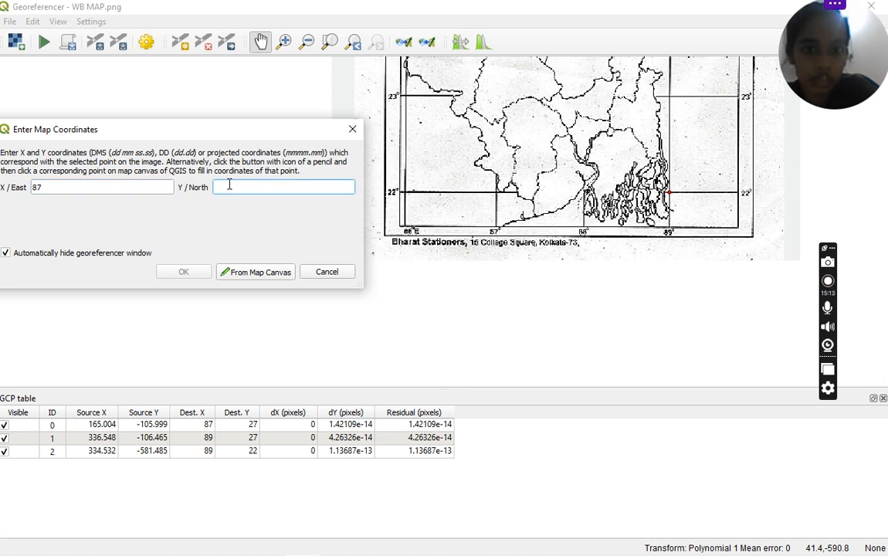
type("22")
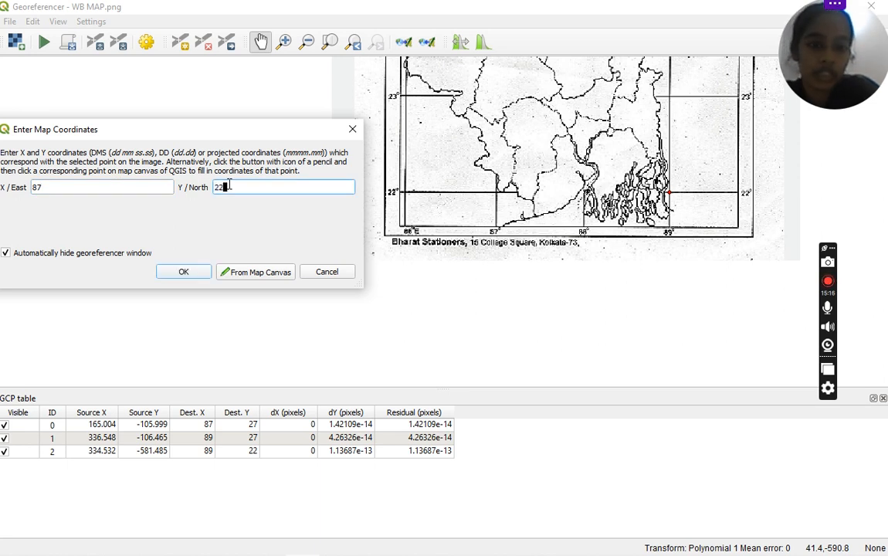
left_click(193, 276)
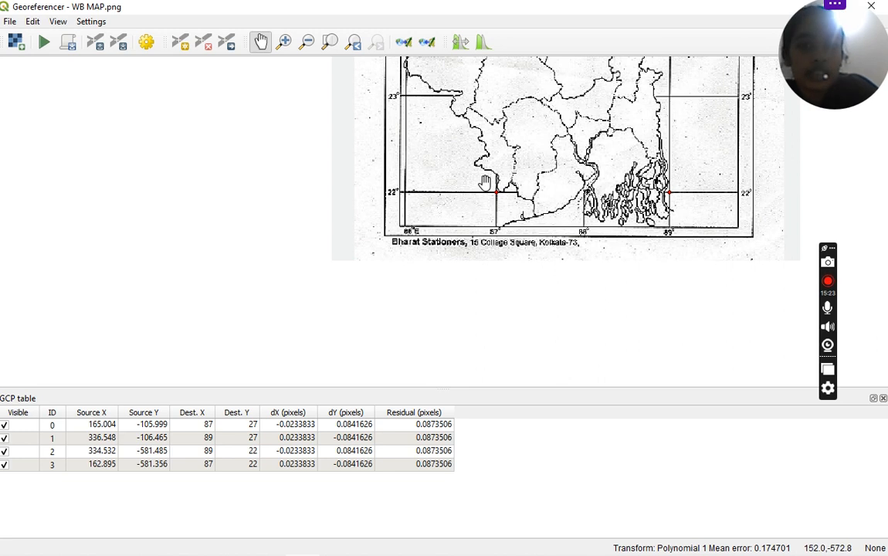
left_click_drag(485, 182, 361, 299)
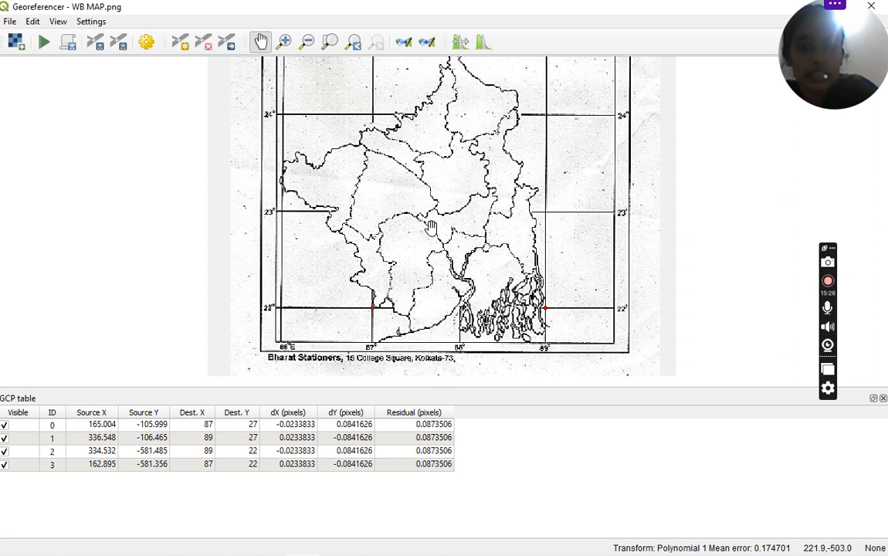
Run the georeferencing with the four control points to produce the WB MAP_modified raster
left_click_drag(431, 230, 359, 320)
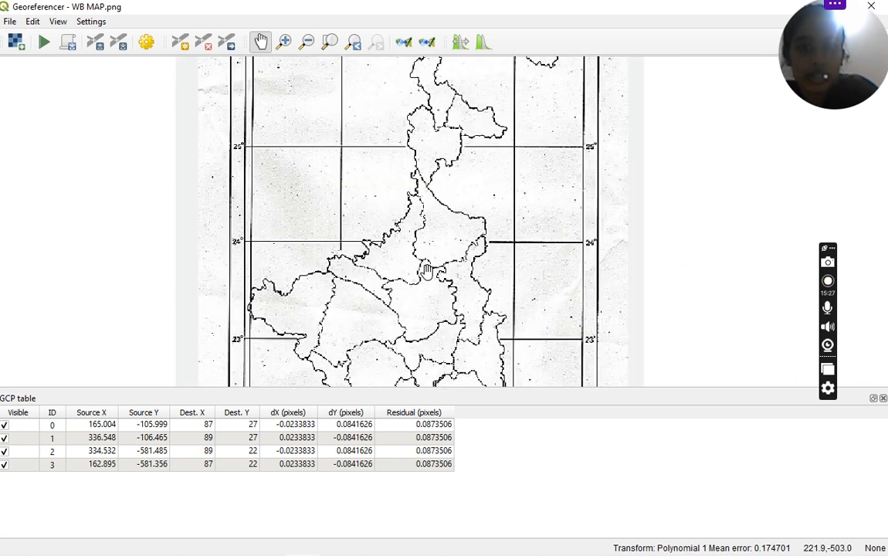
left_click_drag(383, 245, 372, 439)
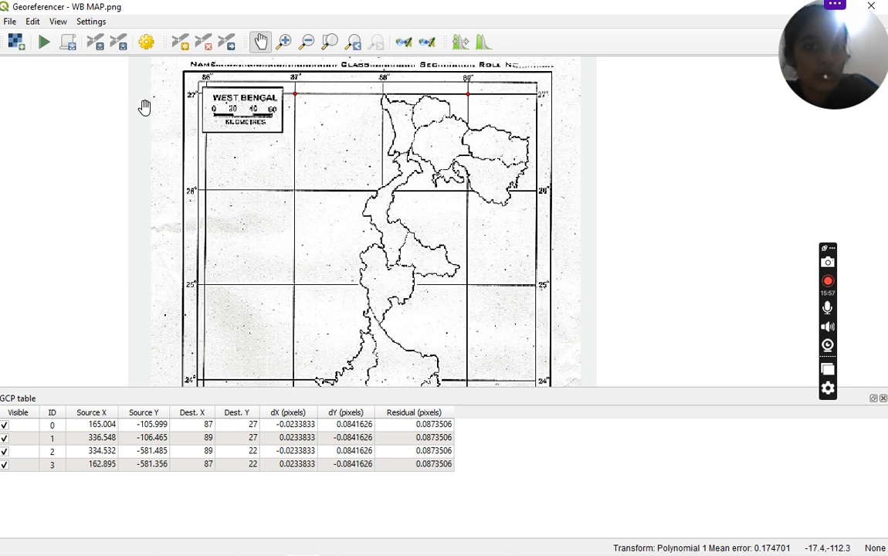
left_click(44, 43)
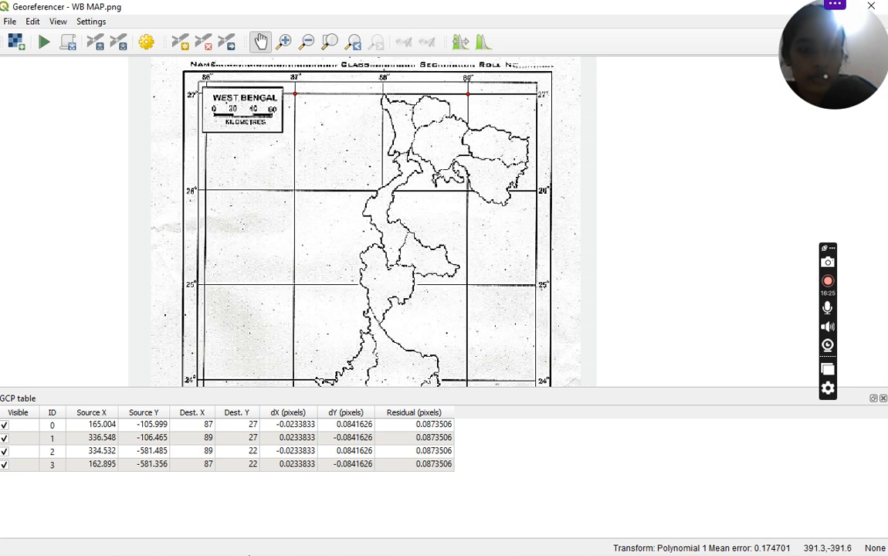
mouse_move(249, 554)
mouse_move(312, 549)
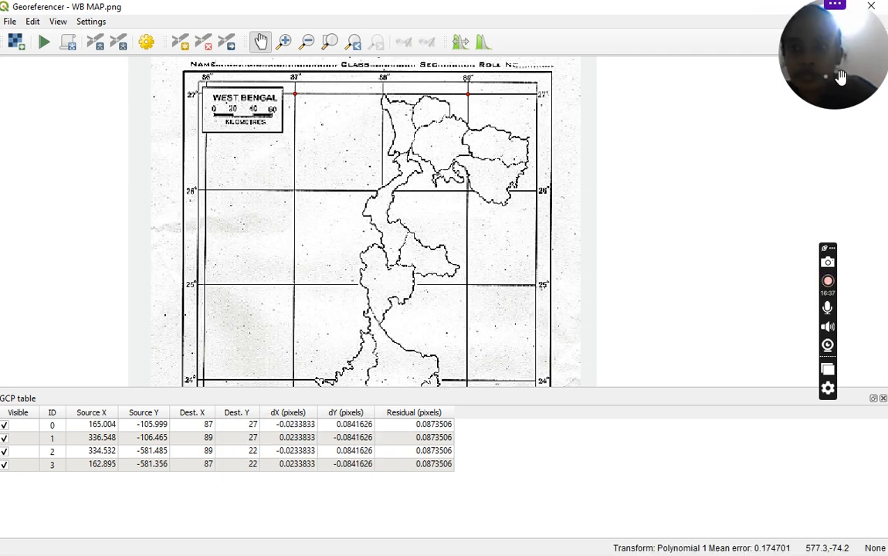
Return to the main project window, hide the WB MAP layer and zoom to the extent of WB MAP_modified
left_click_drag(841, 77, 376, 46)
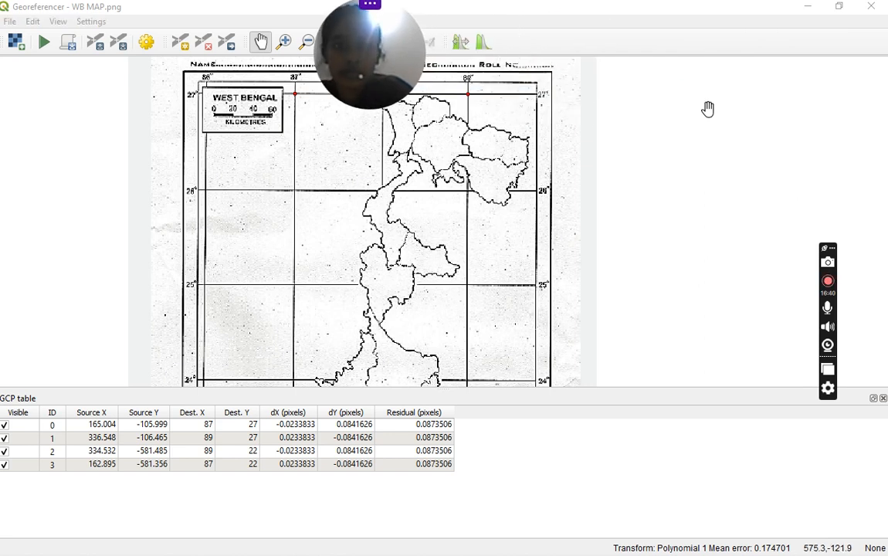
left_click(808, 6)
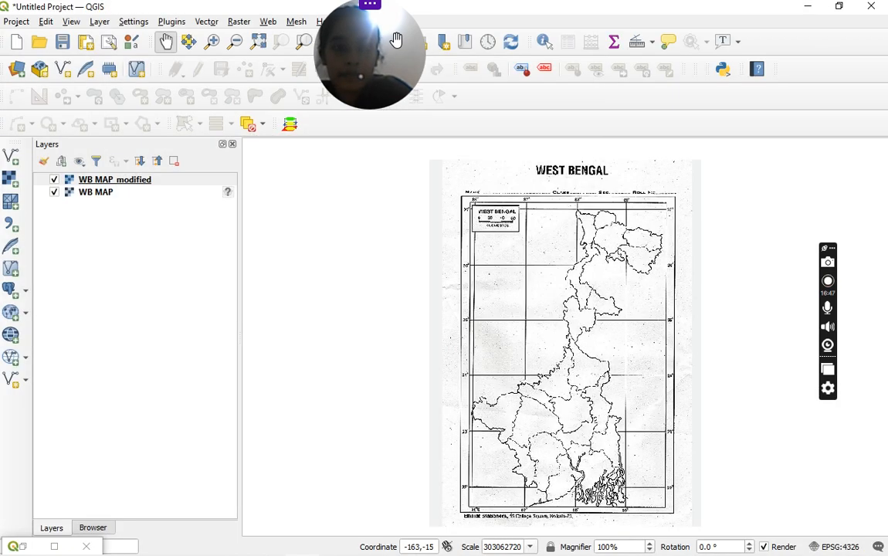
left_click_drag(397, 39, 885, 463)
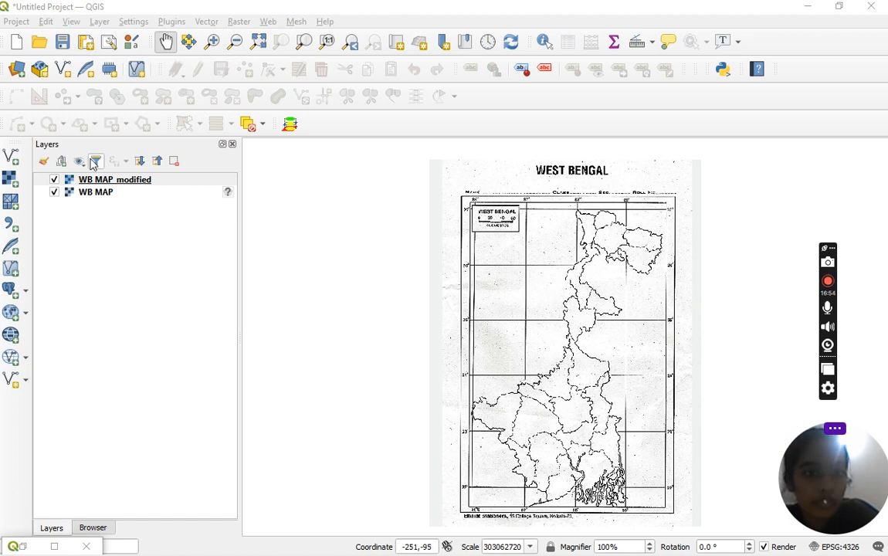
left_click(54, 193)
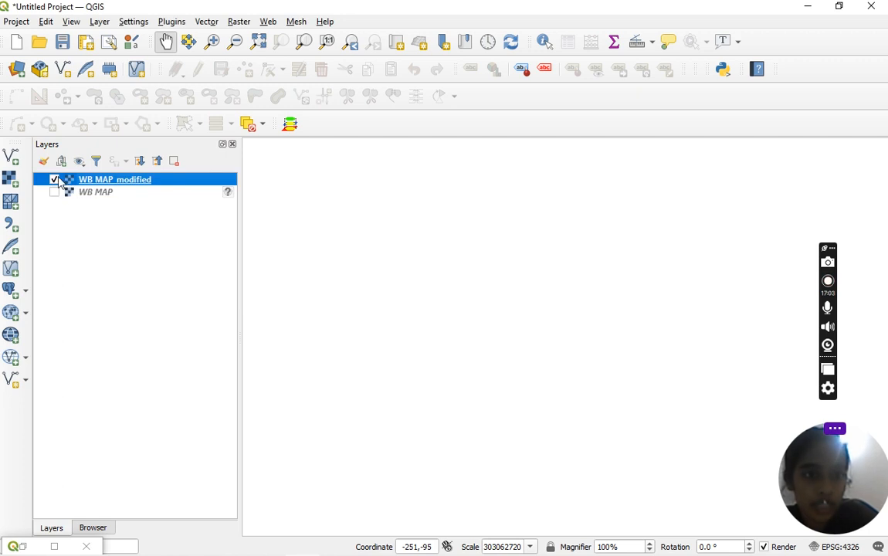
right_click(120, 186)
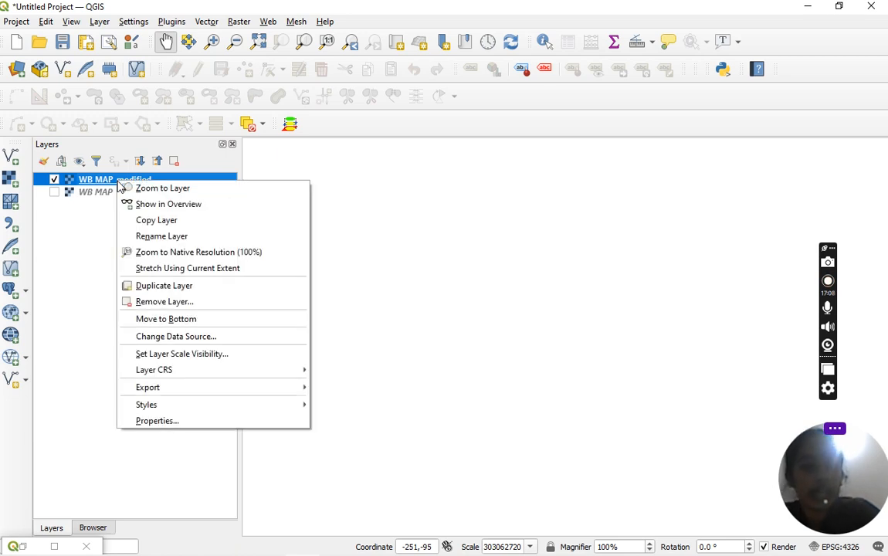
left_click(162, 188)
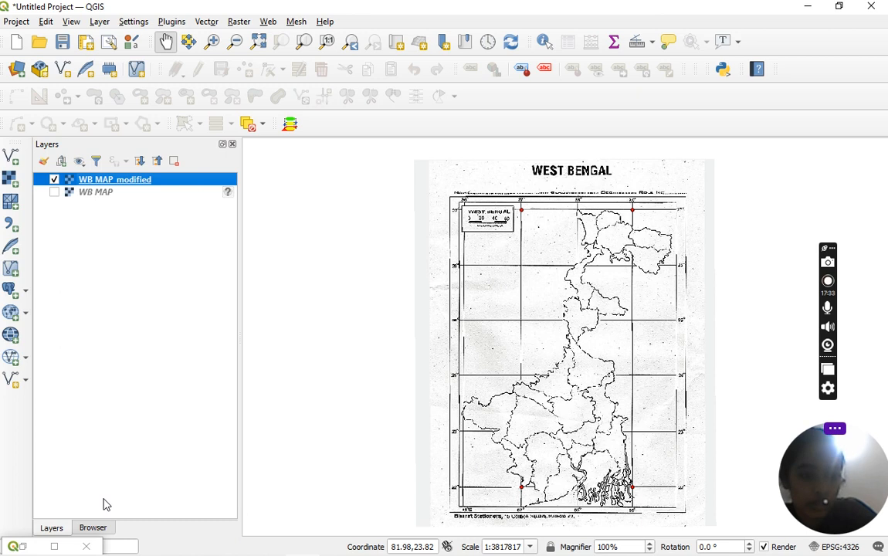
Close the Georeferencer window and discard the GCP points
left_click(58, 546)
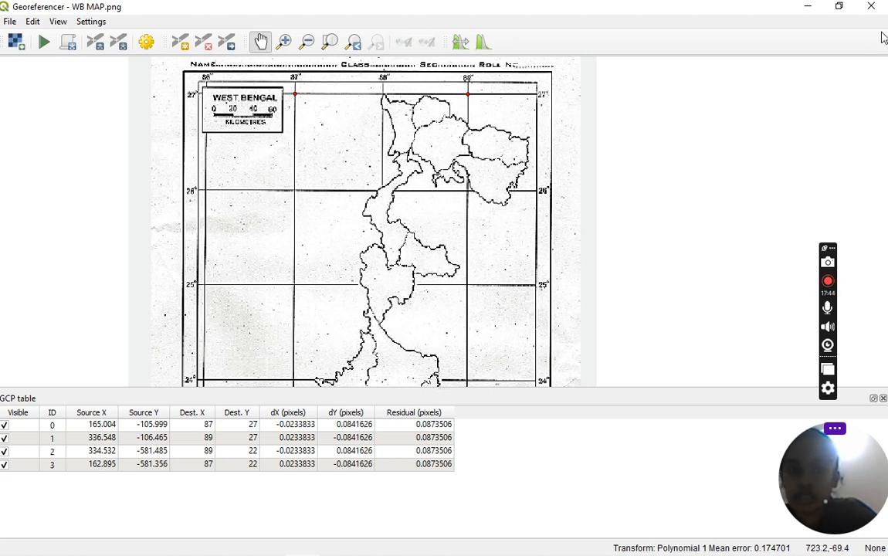
left_click(872, 7)
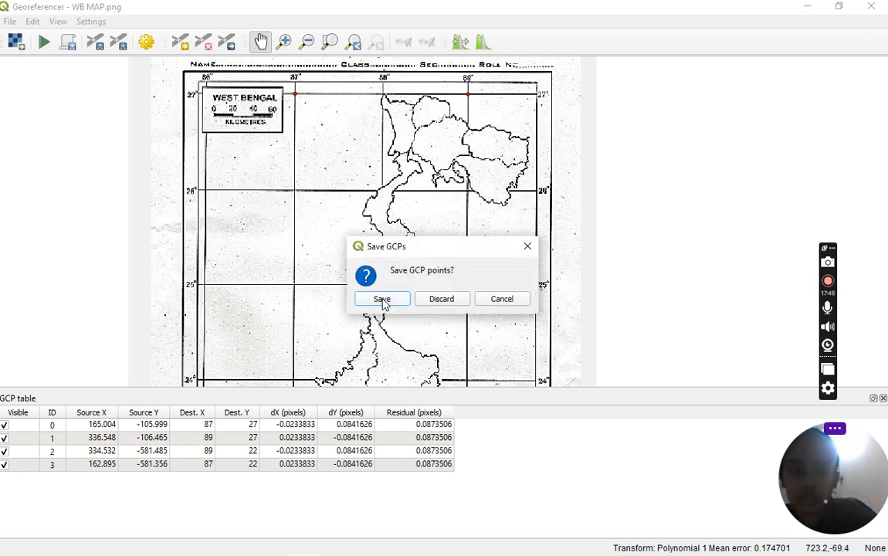
left_click(442, 299)
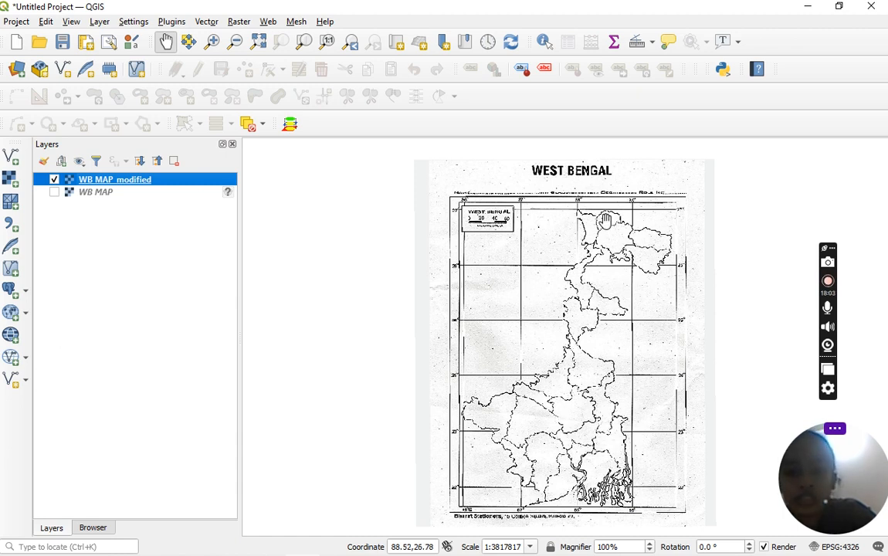
Set the project's coordinate display to Degrees, Minutes, Seconds and apply the project properties
scroll(605, 221, "up", 1)
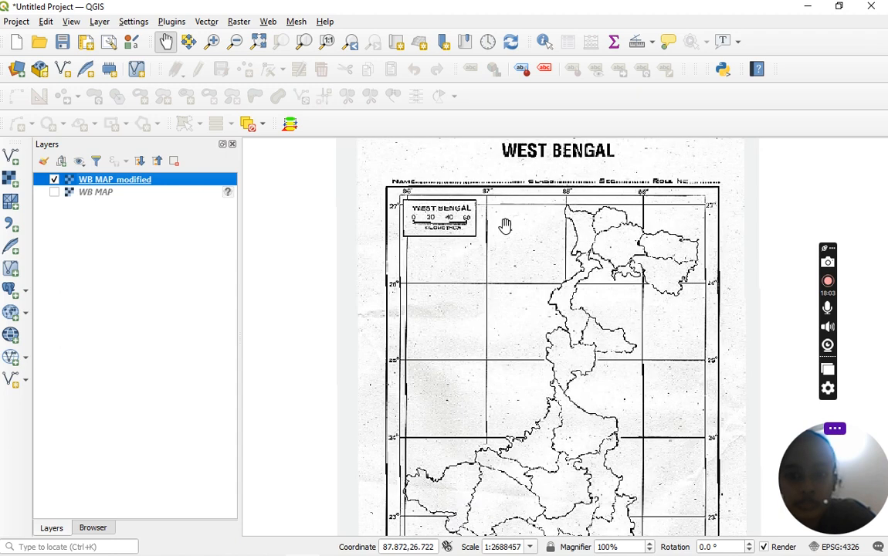
scroll(493, 215, "down", 1)
scroll(493, 215, "down", 1)
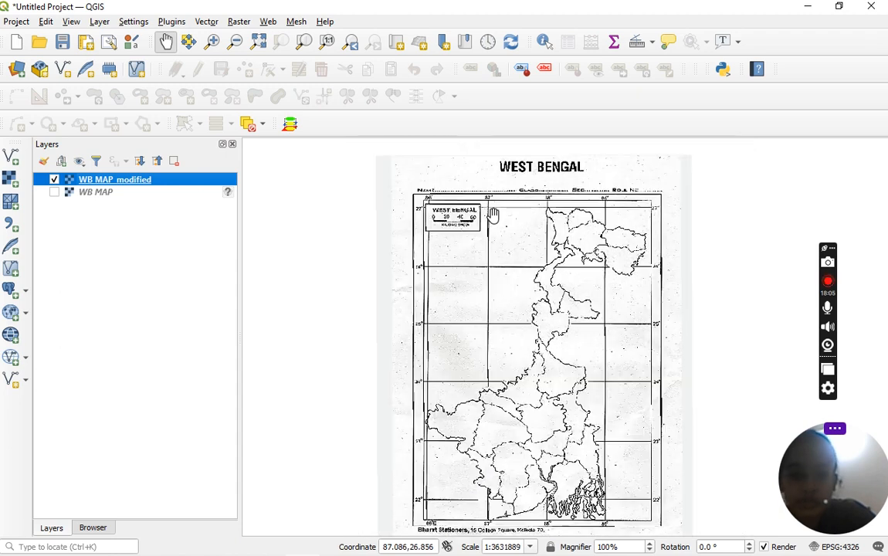
scroll(493, 215, "down", 1)
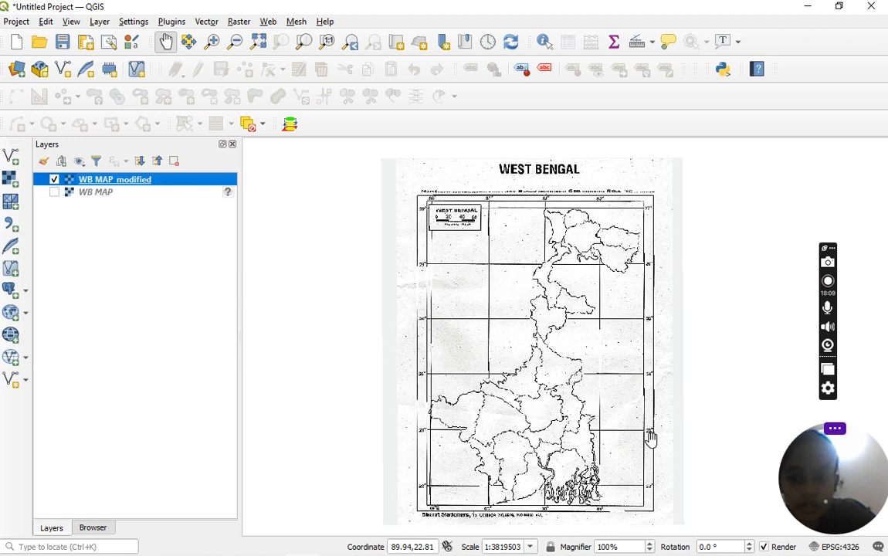
left_click(819, 546)
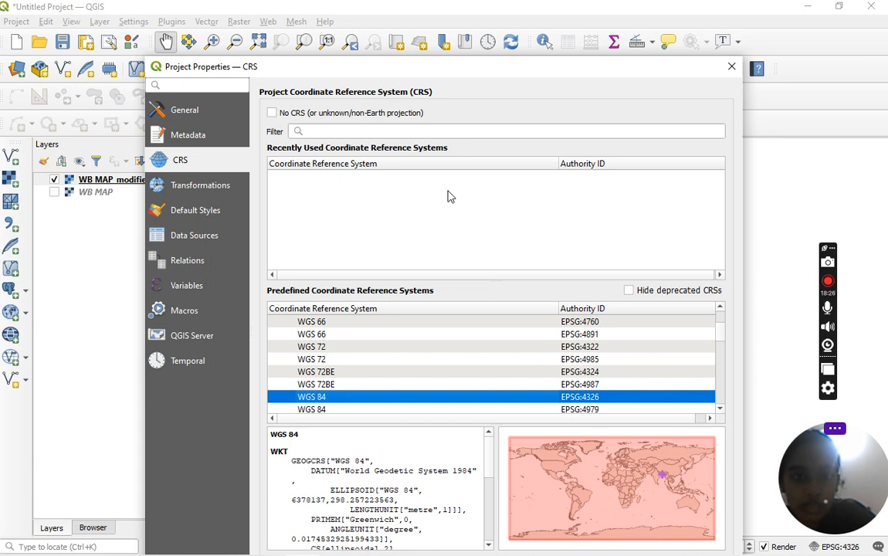
left_click(195, 187)
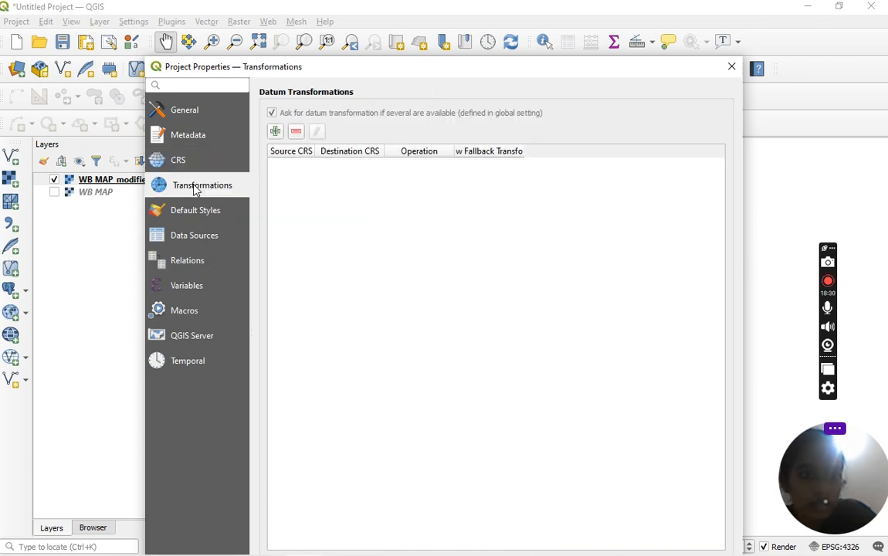
left_click(212, 109)
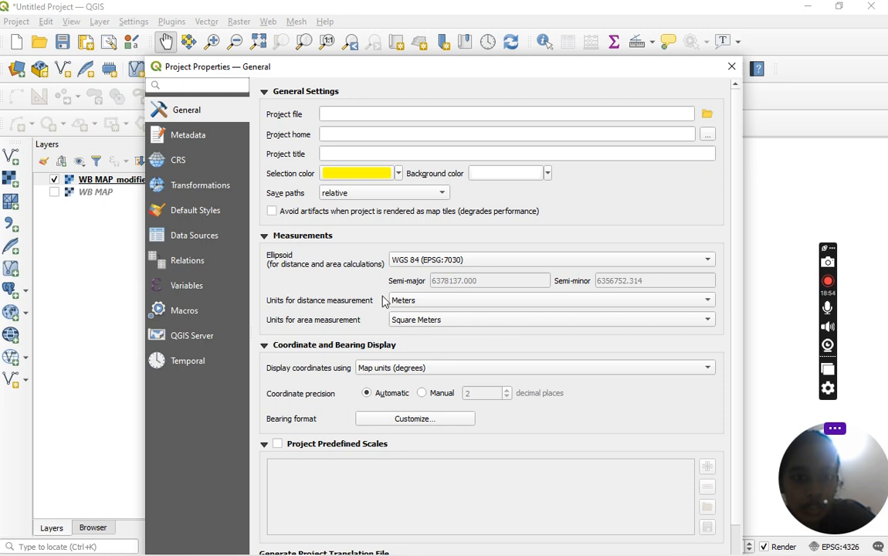
left_click(389, 371)
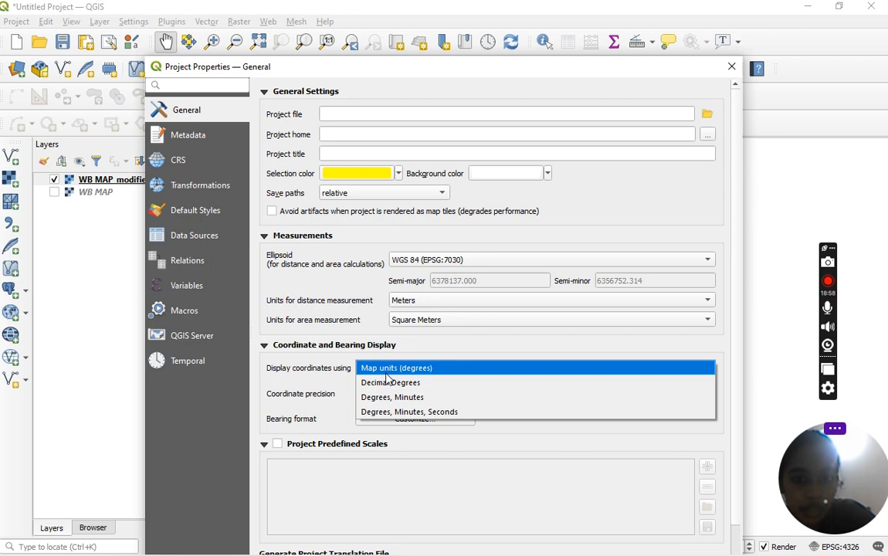
left_click(396, 411)
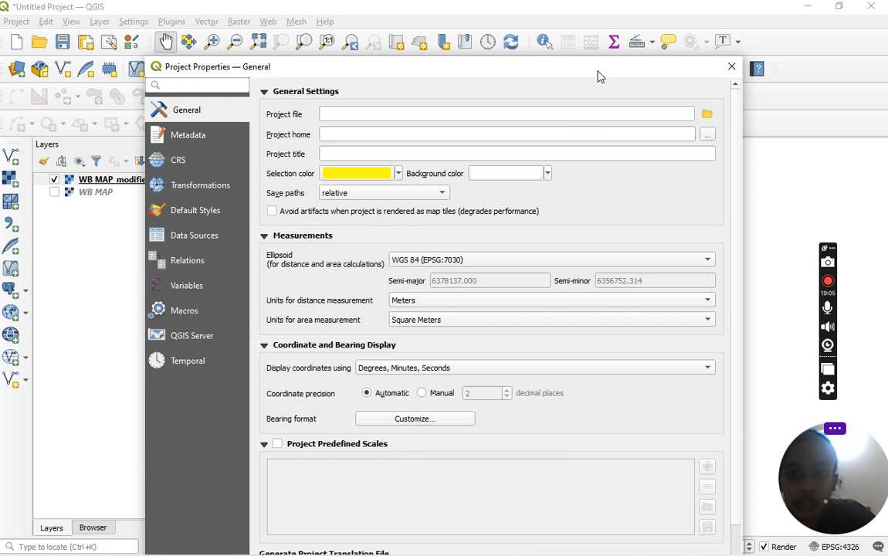
left_click_drag(597, 70, 583, 7)
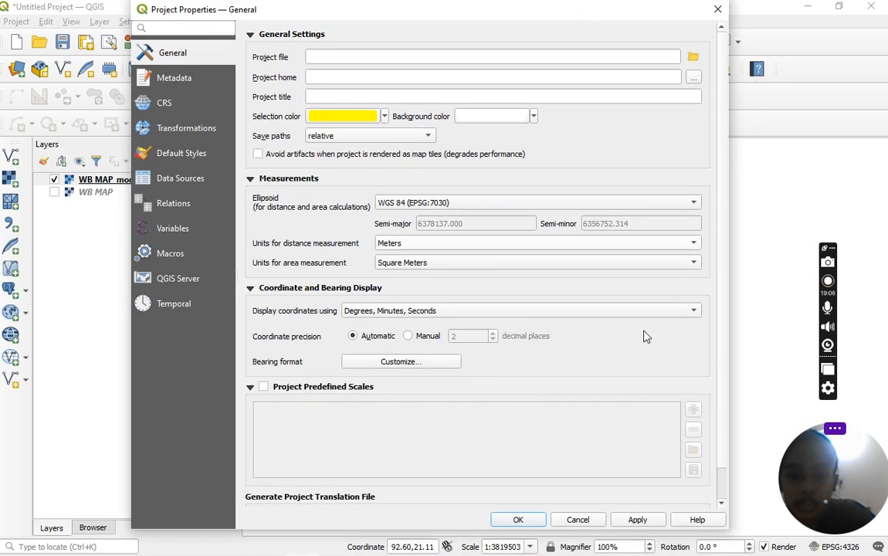
left_click(638, 521)
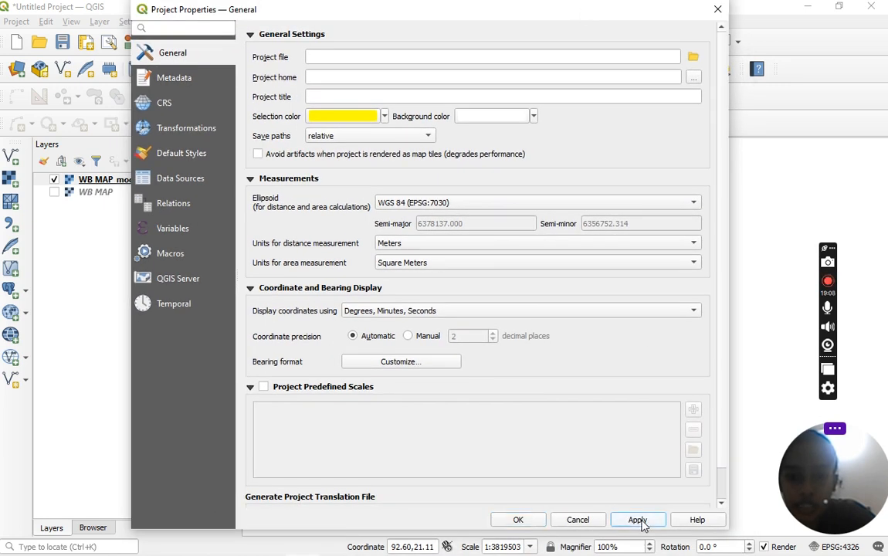
left_click(518, 520)
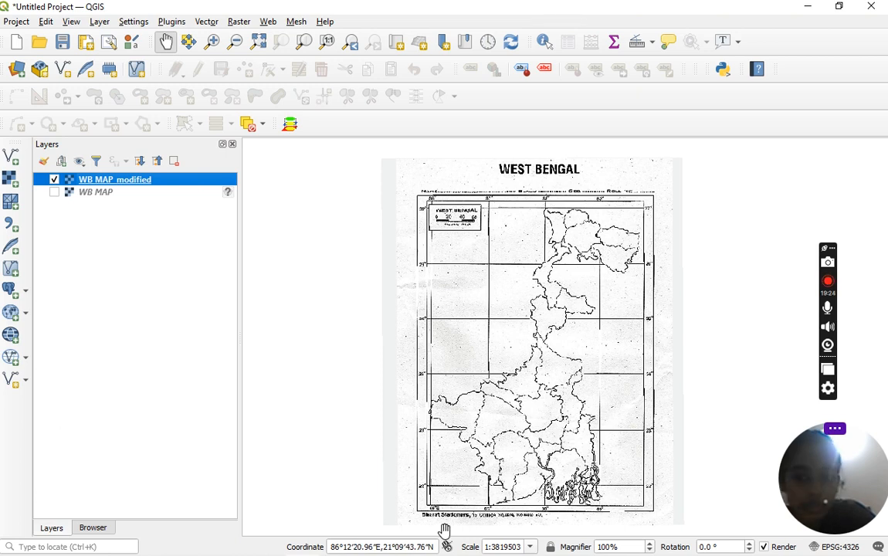
Check the coordinate read-out of the georeferenced map near the upper end of its 89° longitude line
mouse_move(378, 543)
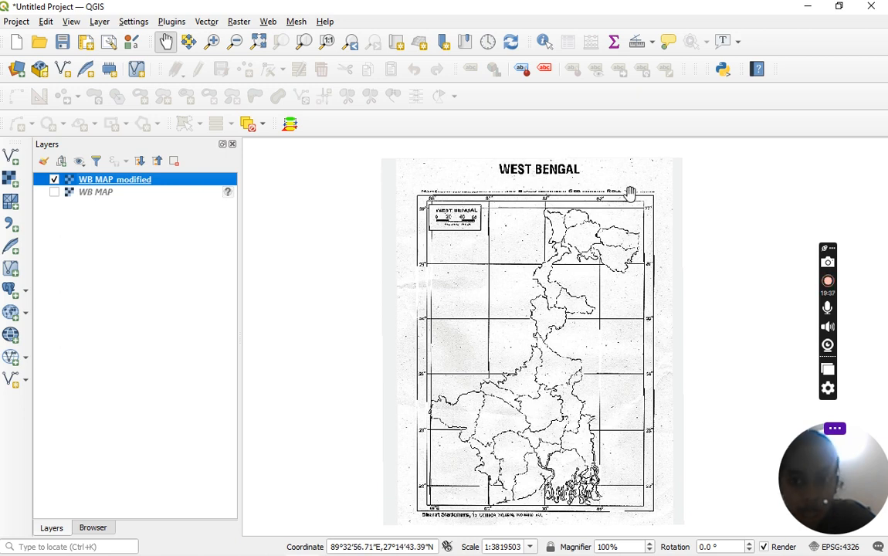
scroll(606, 192, "up", 1)
scroll(606, 191, "up", 1)
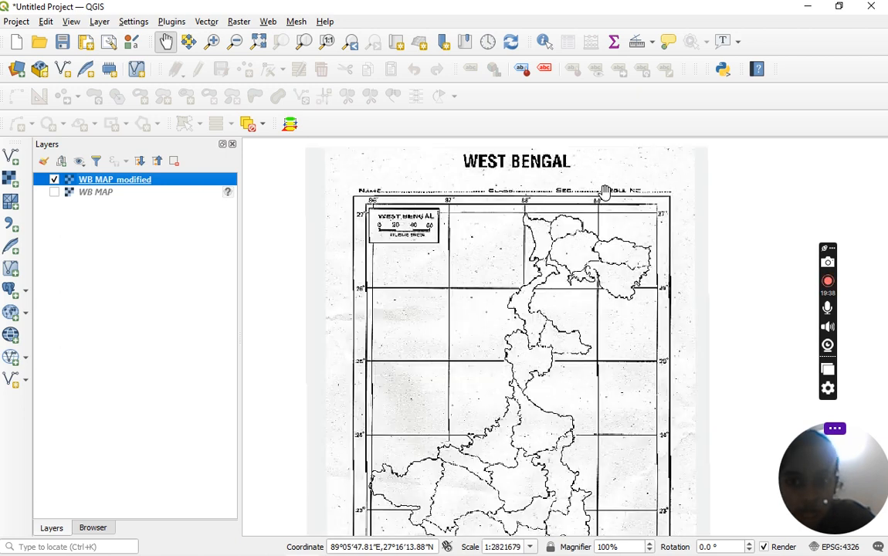
scroll(606, 192, "up", 1)
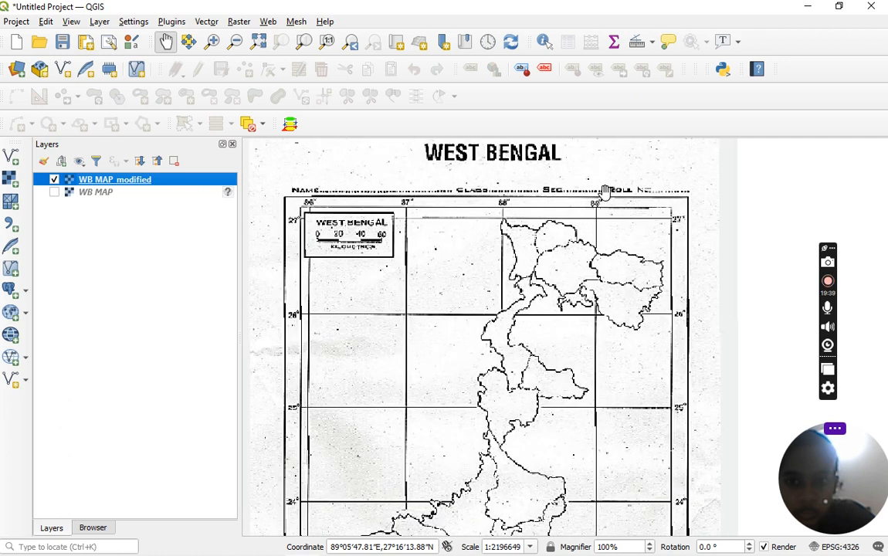
scroll(606, 192, "down", 1)
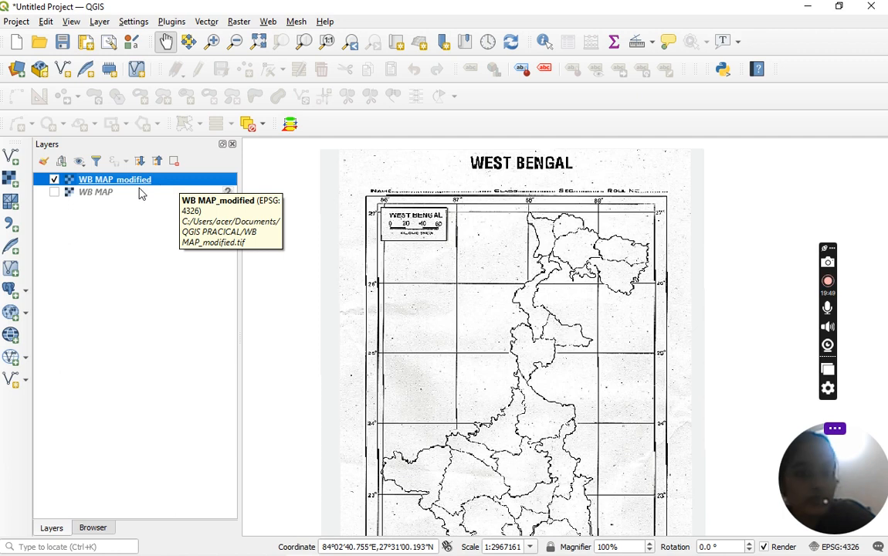
left_click(54, 193)
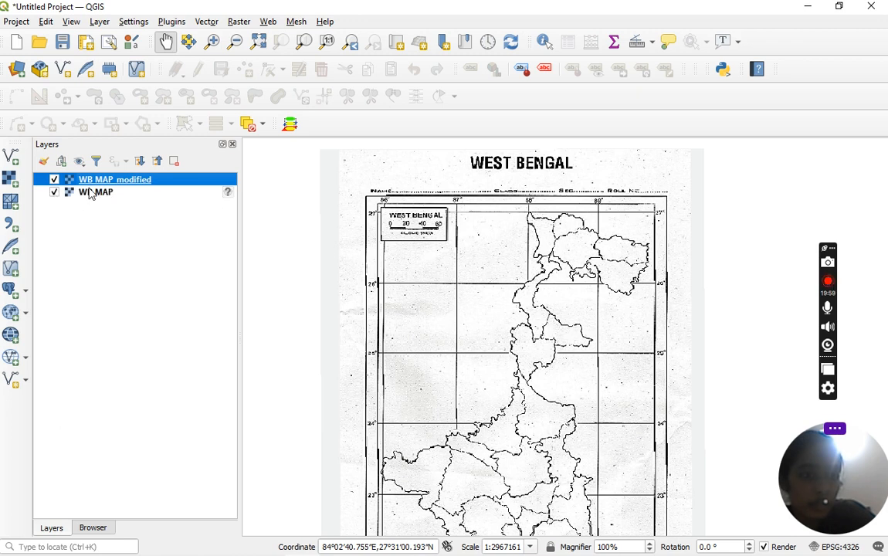
right_click(91, 193)
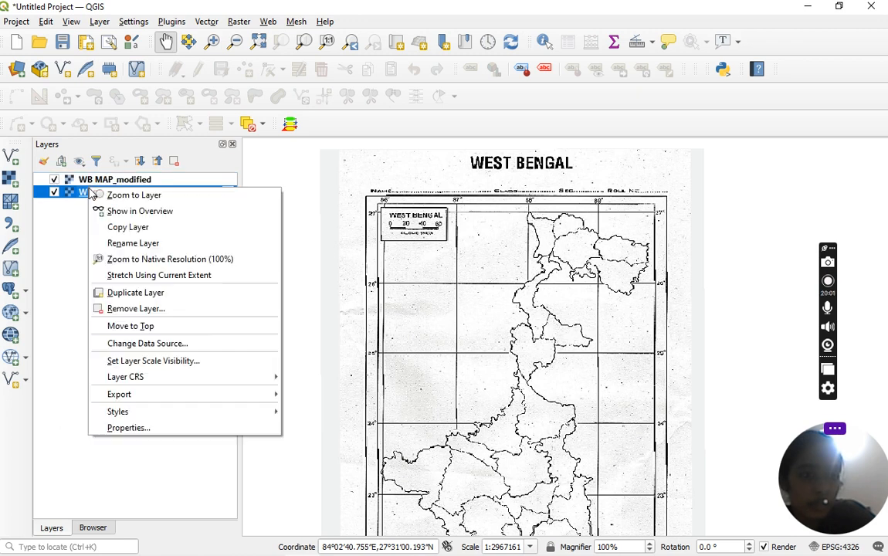
left_click(128, 244)
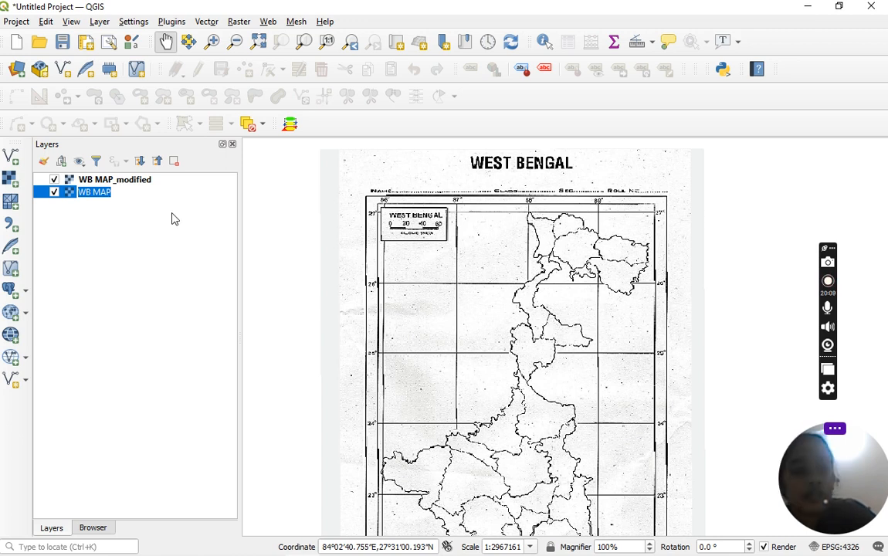
right_click(106, 185)
left_click(85, 254)
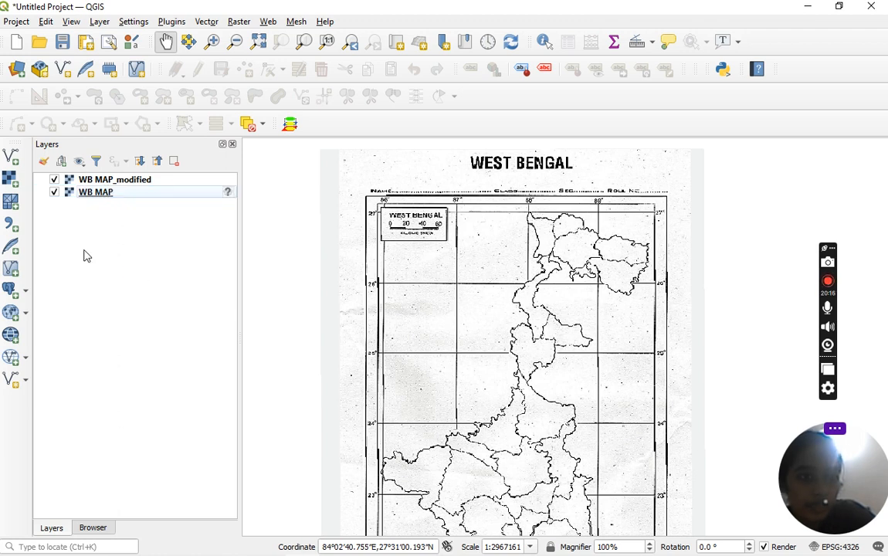
Remove the original WB MAP layer from the project, keeping only WB MAP_modified
right_click(139, 192)
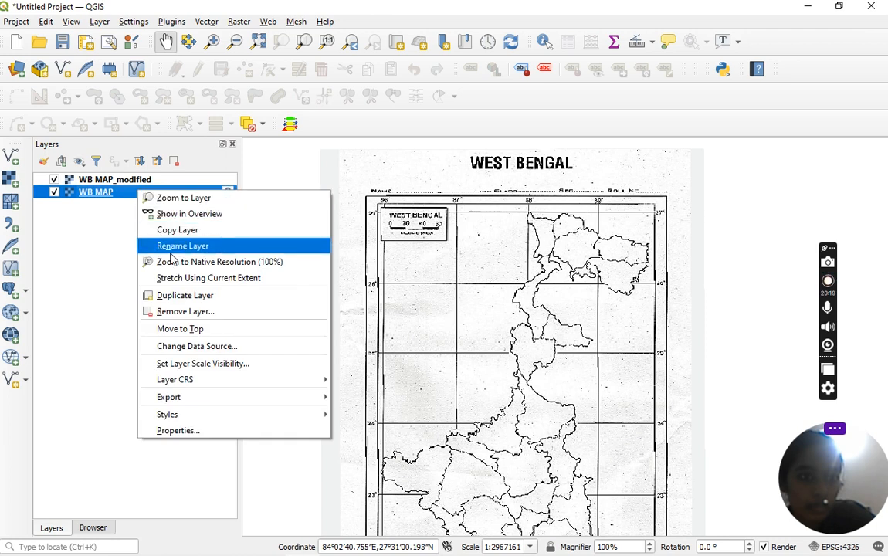
left_click(182, 311)
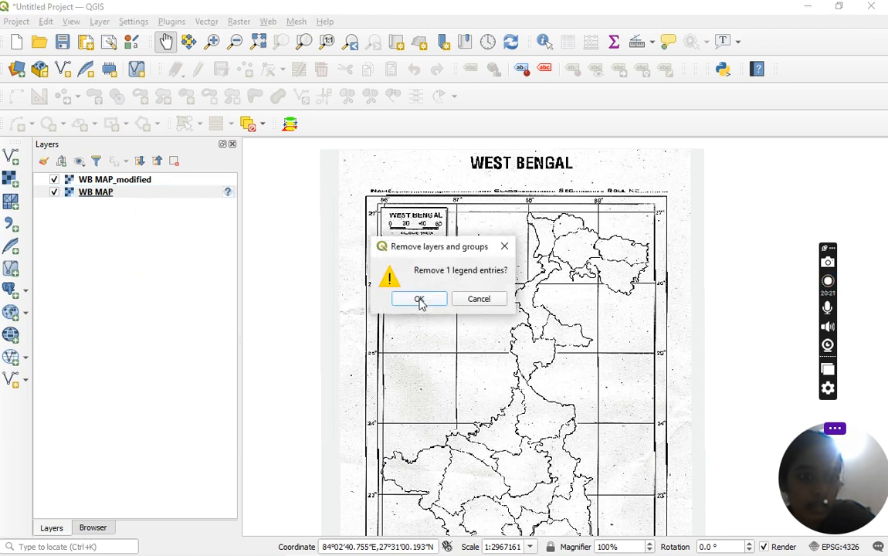
left_click(423, 301)
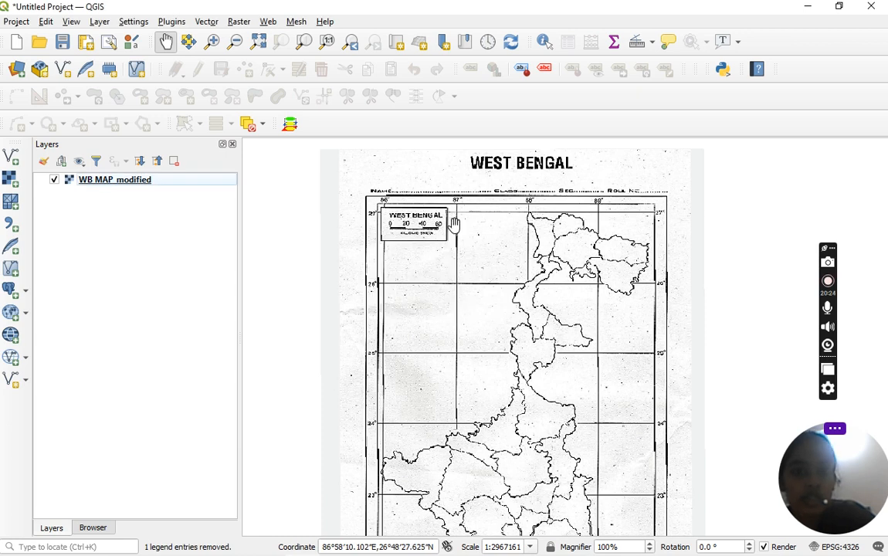
Open the Georeferencer and load the original WB MAP raster from the QGIS PRACICAL folder
left_click_drag(454, 225, 442, 193)
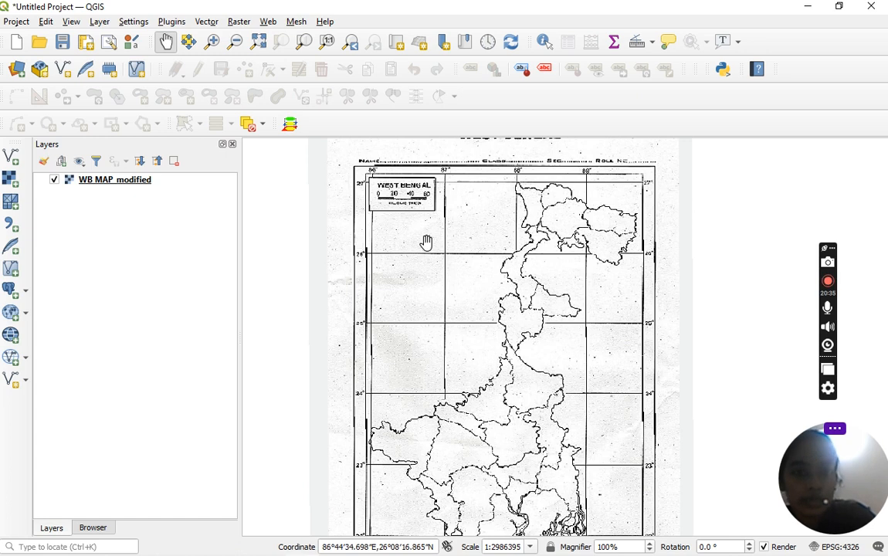
scroll(426, 242, "down", 1)
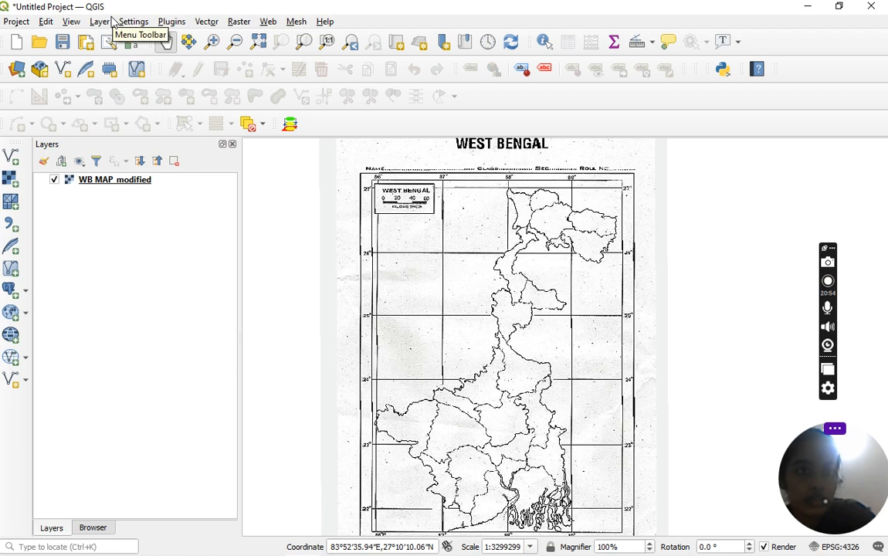
left_click(239, 22)
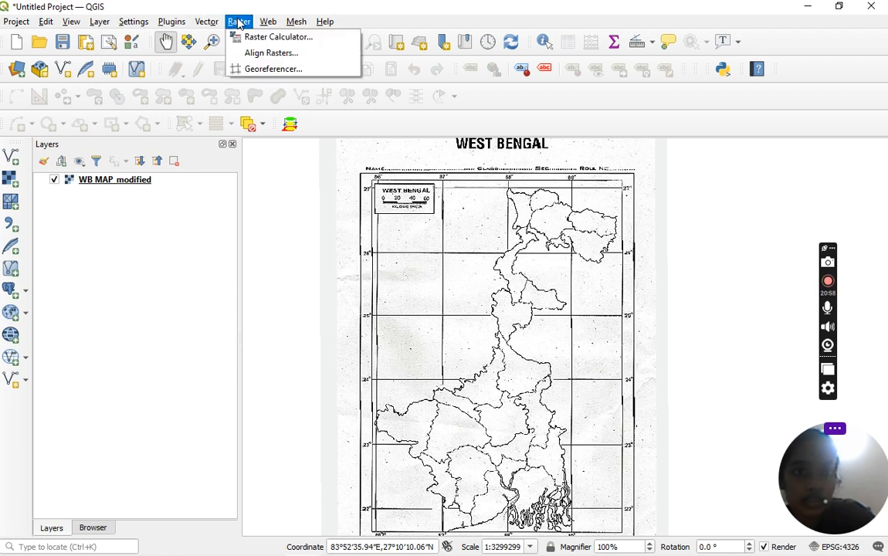
left_click(262, 70)
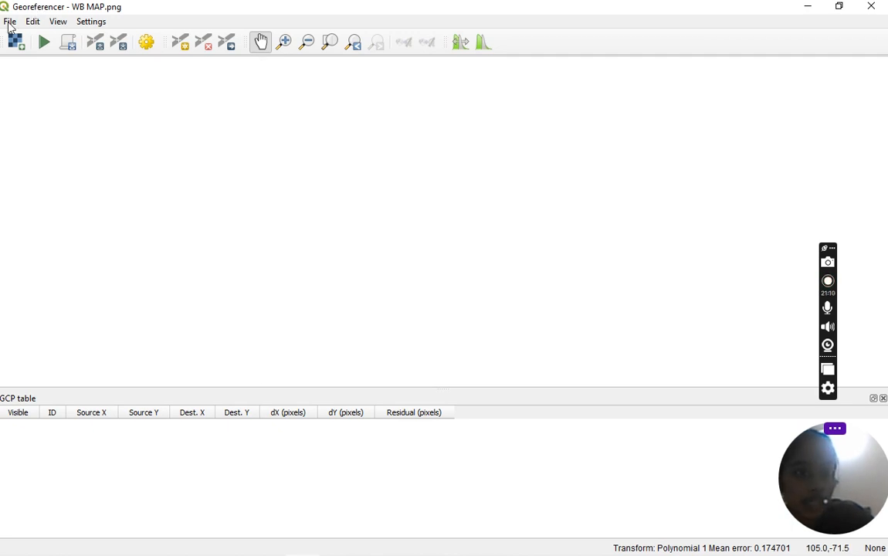
left_click(10, 23)
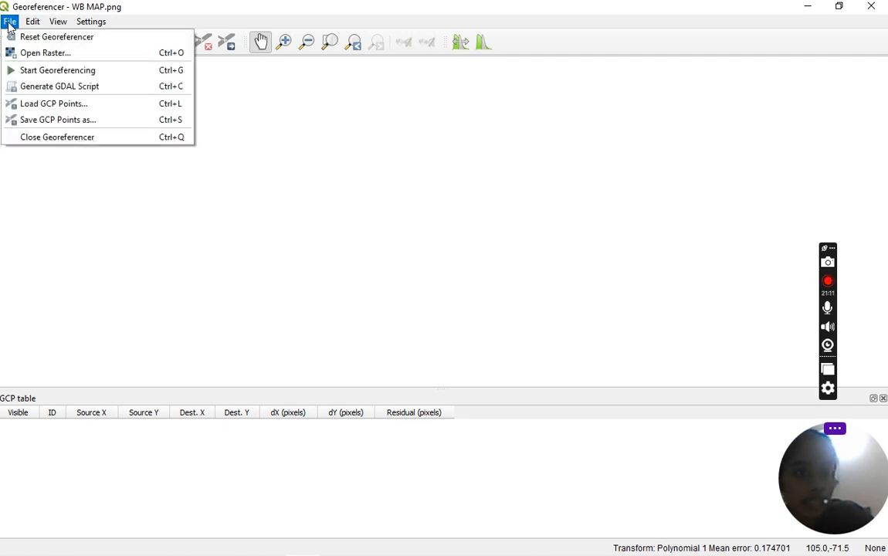
left_click(34, 52)
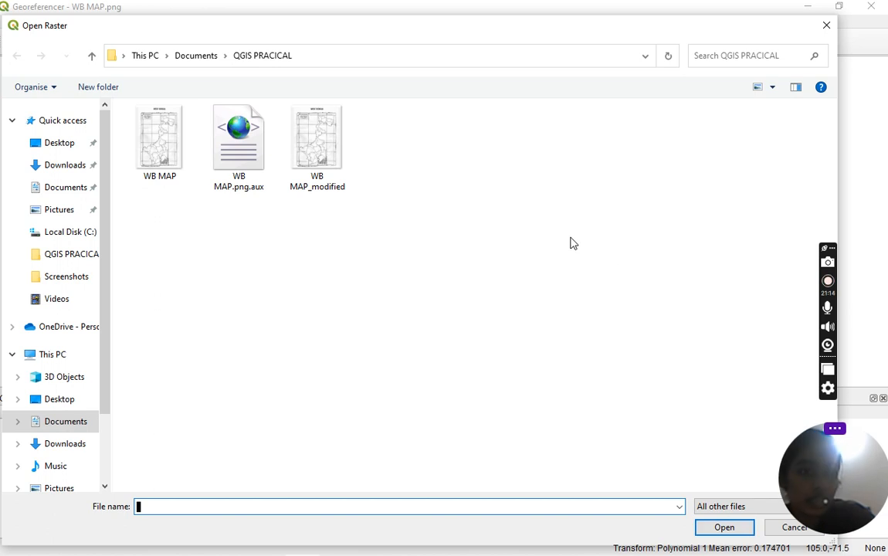
double_click(171, 155)
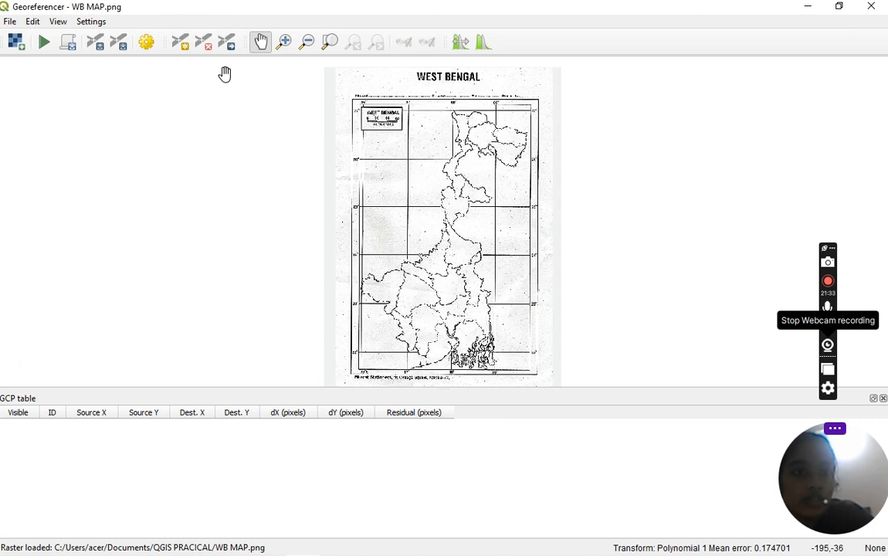
Rename the output raster to WB MAP_modified2 in the transformation settings and accept them
left_click(148, 44)
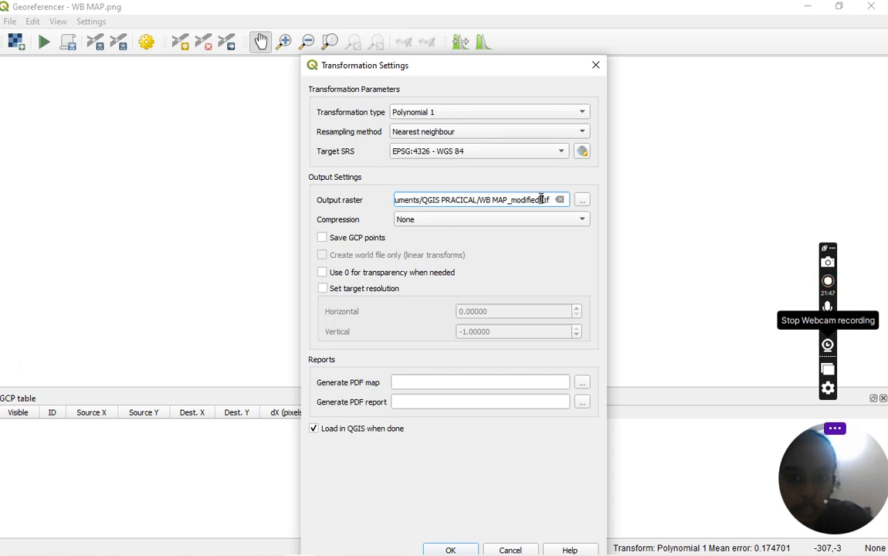
double_click(541, 199)
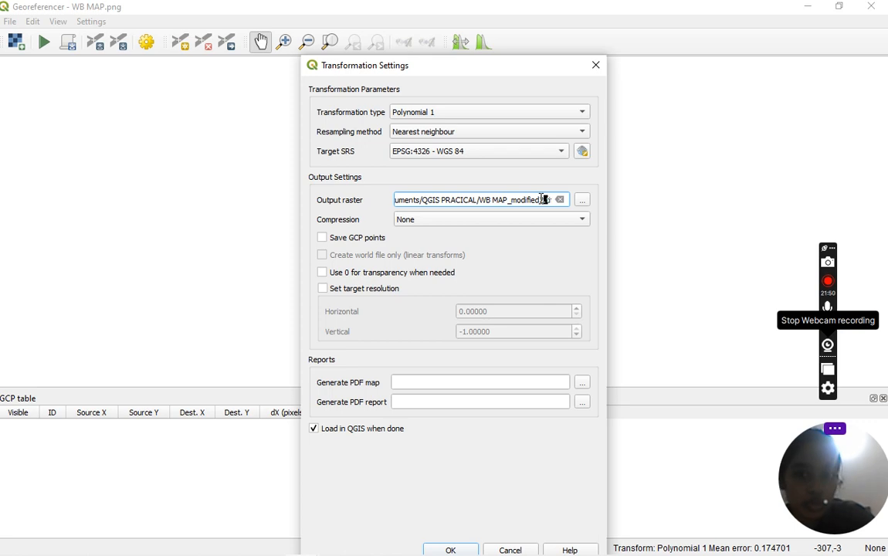
left_click(542, 200)
type("2")
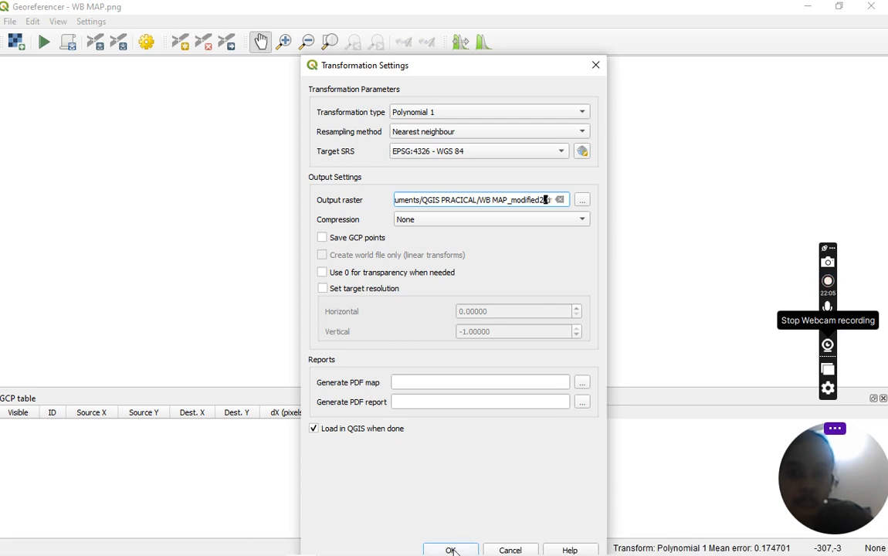
left_click(452, 550)
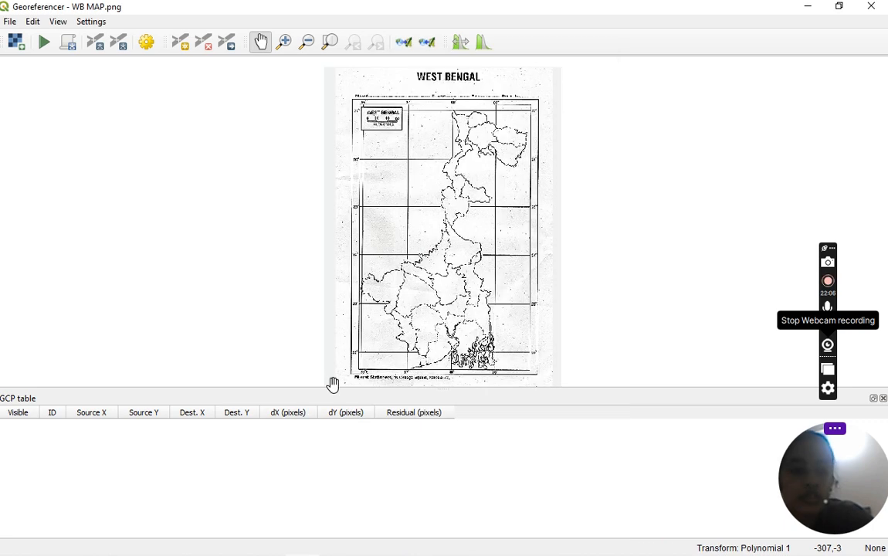
Place a ground control point on the unreferenced scan where the 88° longitude and 27° latitude lines cross
left_click(183, 47)
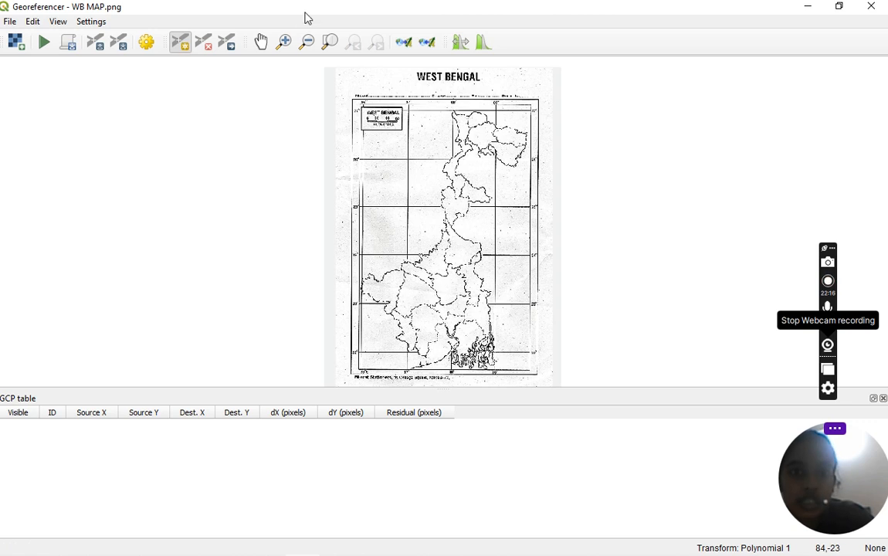
left_click(284, 43)
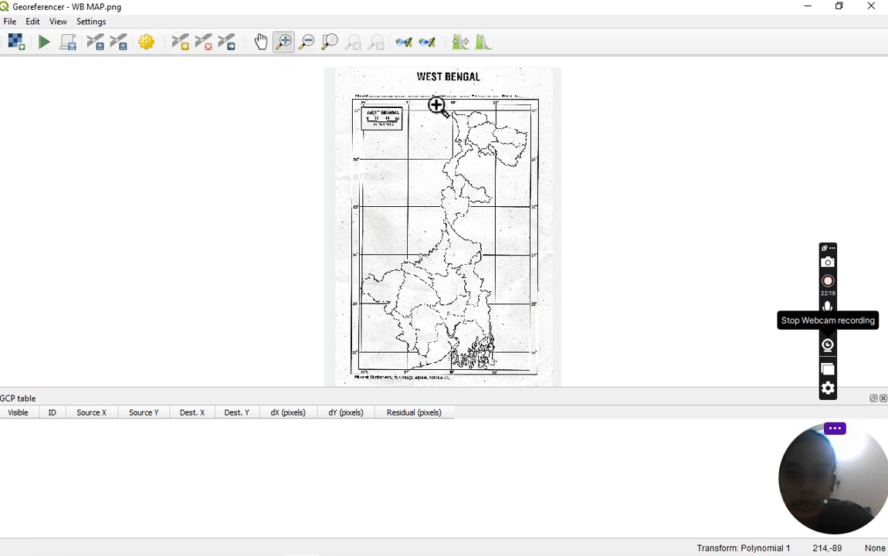
left_click_drag(437, 106, 595, 228)
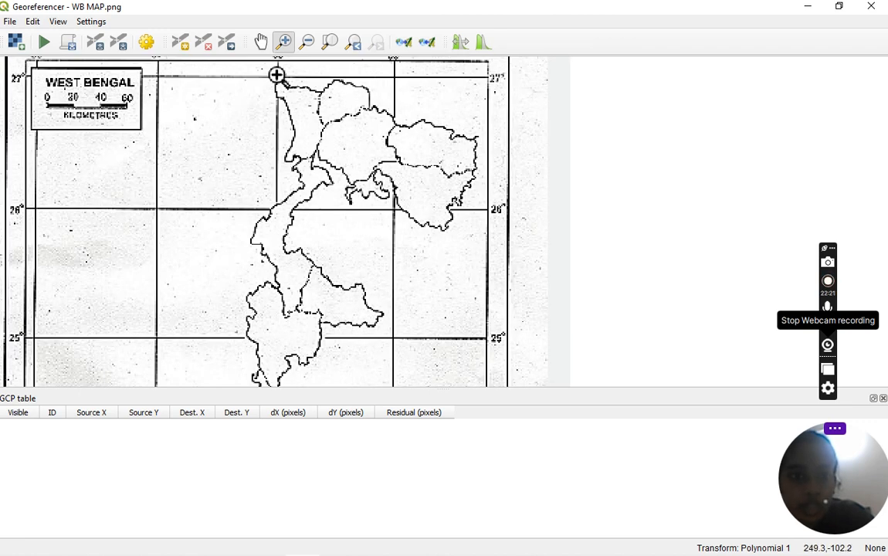
left_click_drag(254, 81, 313, 103)
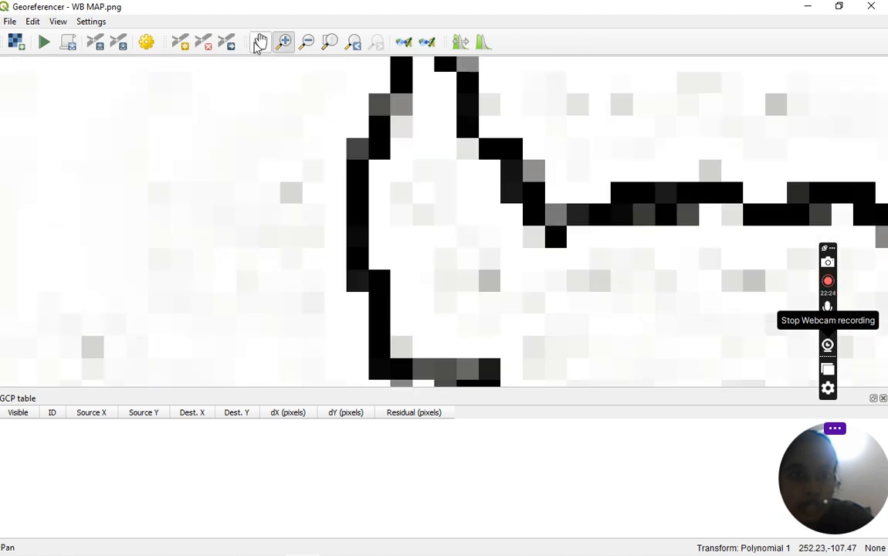
left_click(259, 42)
left_click_drag(368, 201, 334, 337)
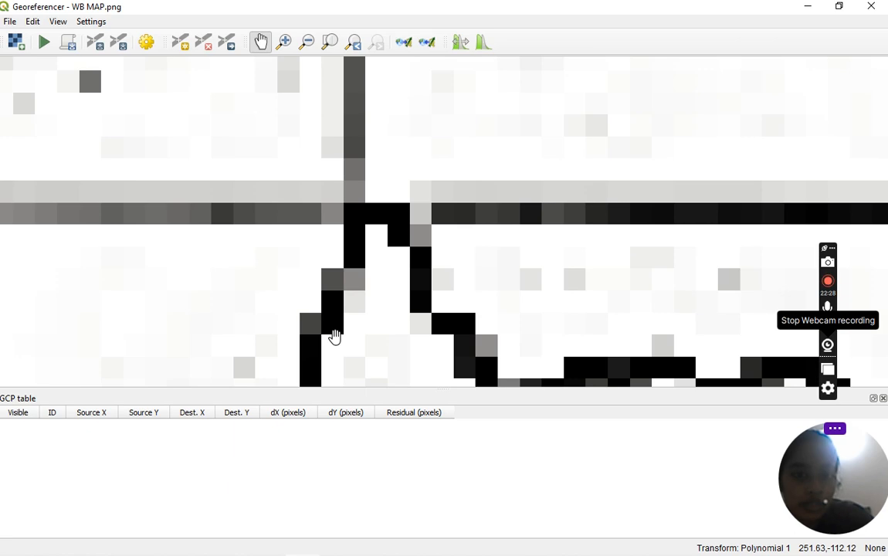
left_click(180, 42)
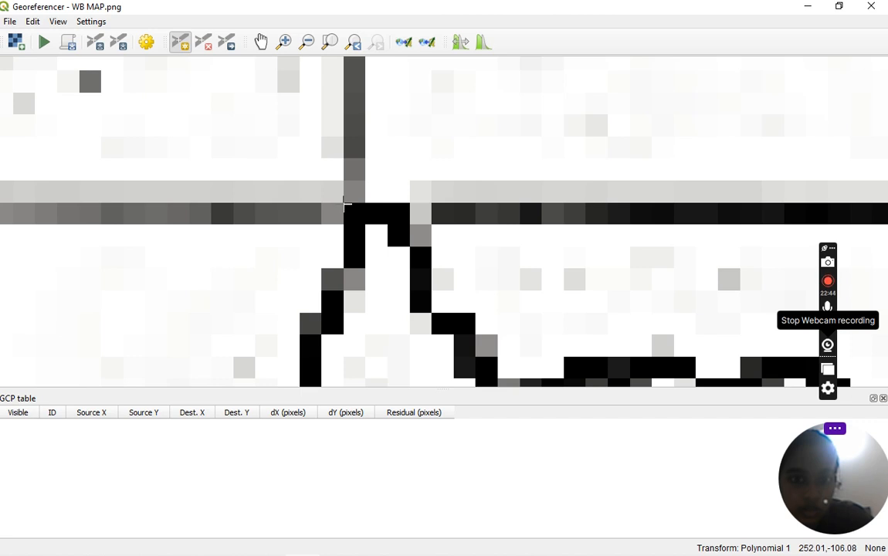
left_click(182, 268)
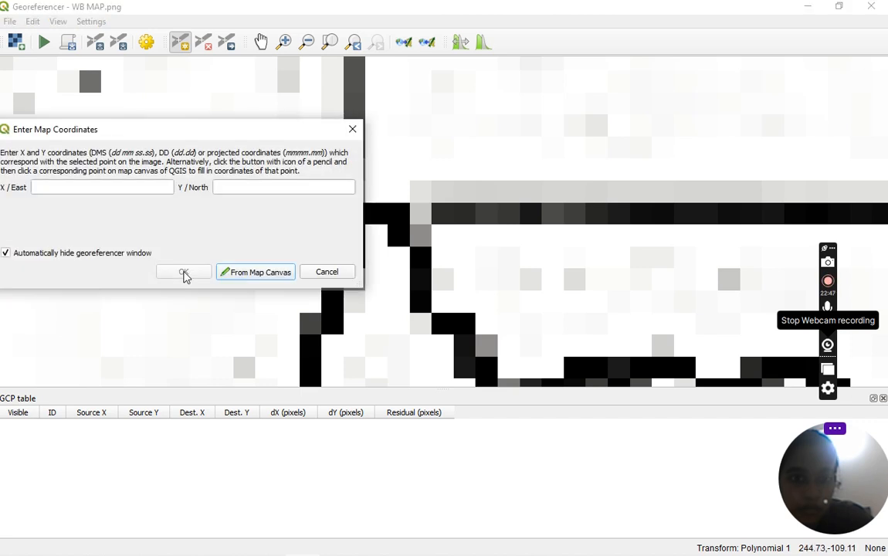
Take the point's coordinates from the matching 88°/27° grid crossing on the WB MAP_modified canvas and add the GCP at about 88.014, 27.006
left_click(270, 273)
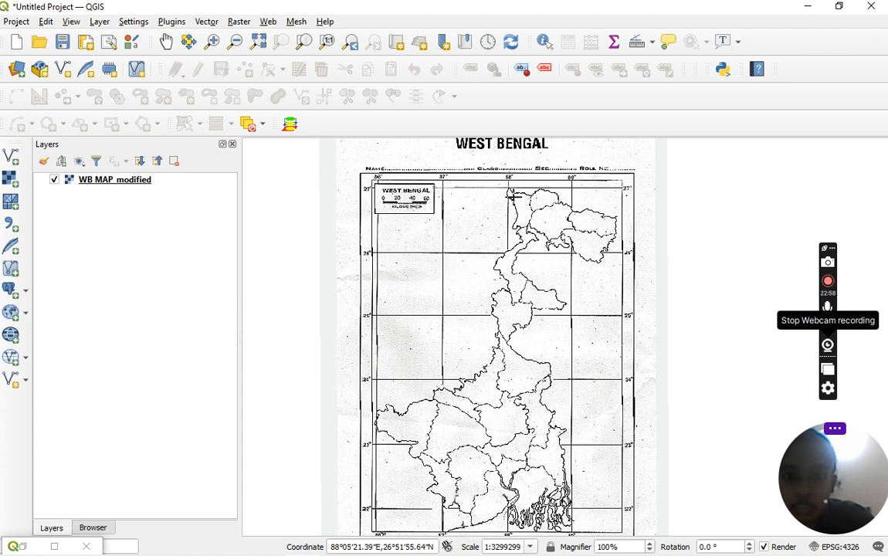
scroll(509, 197, "up", 1)
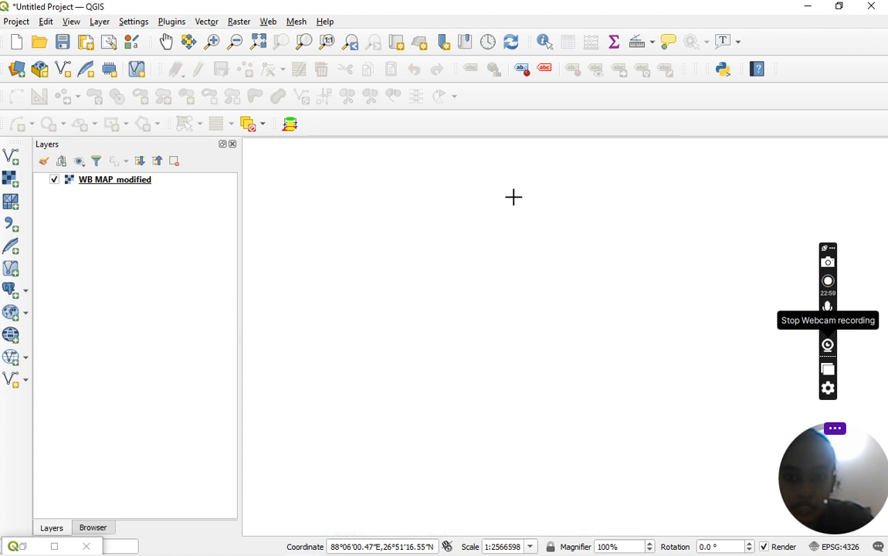
scroll(512, 196, "up", 1)
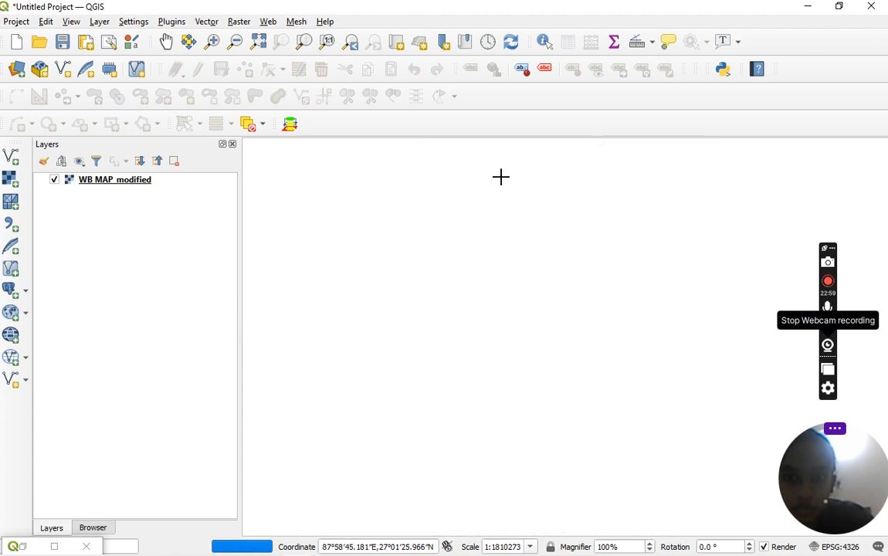
left_click(213, 44)
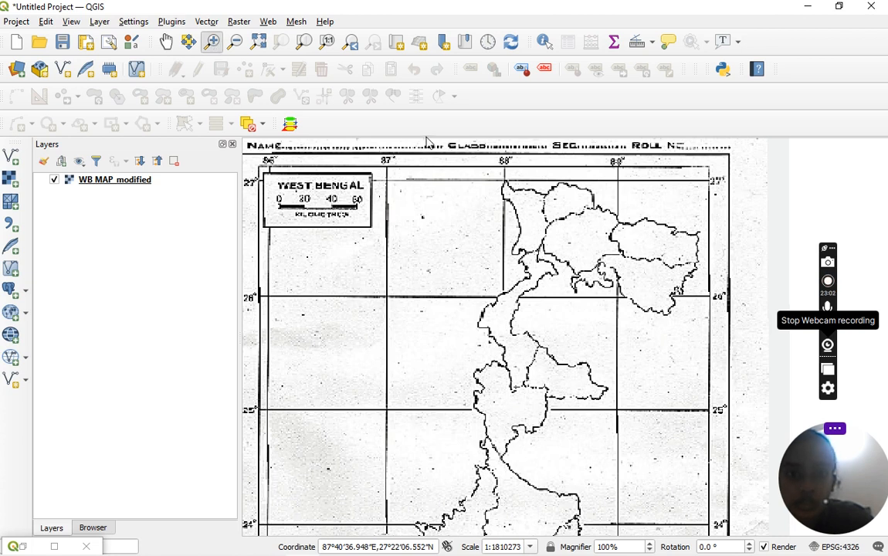
left_click_drag(459, 170, 624, 265)
left_click_drag(359, 181, 559, 265)
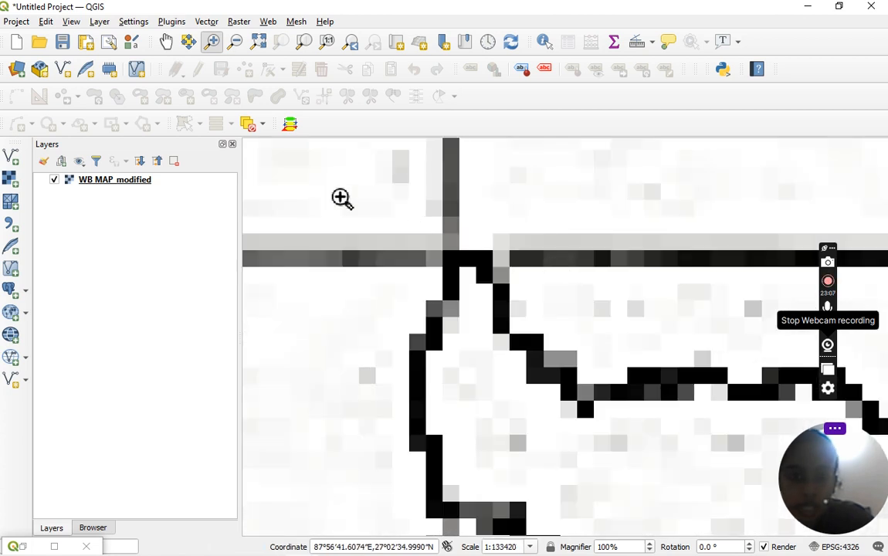
left_click(53, 547)
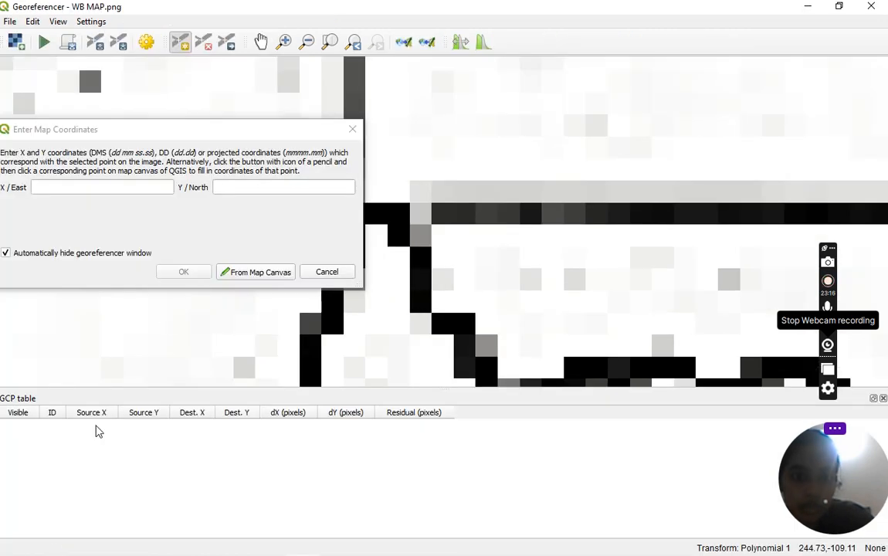
left_click(243, 274)
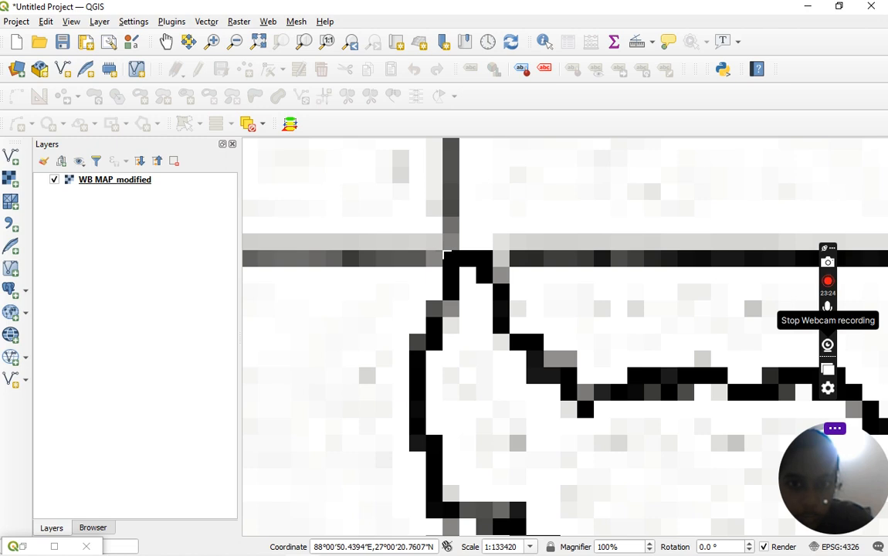
left_click(445, 254)
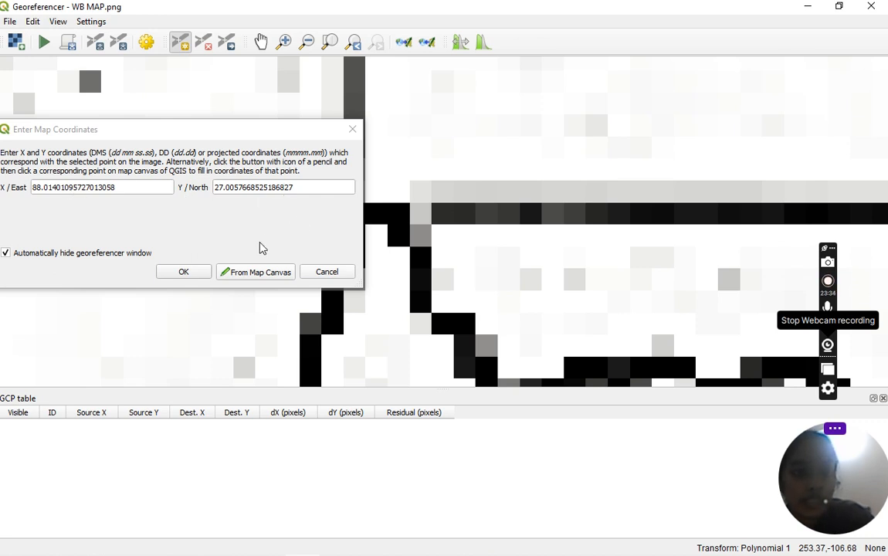
left_click(197, 275)
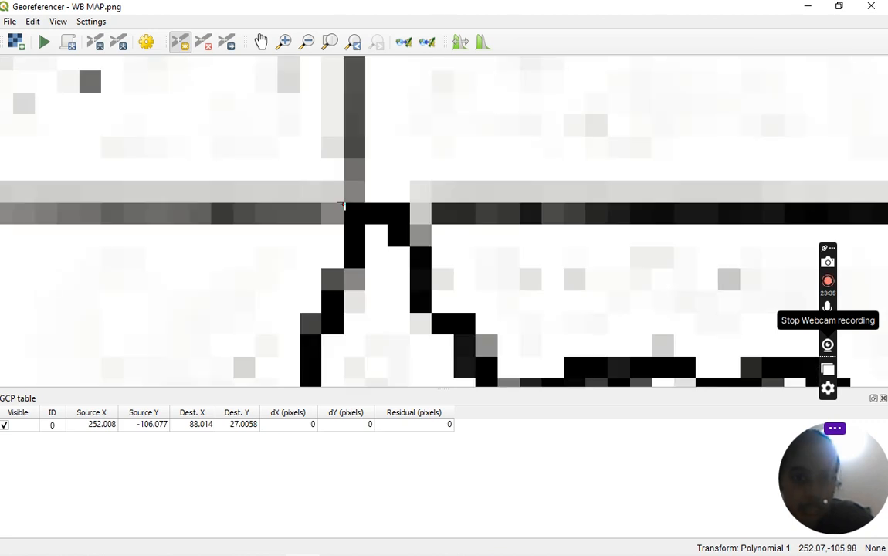
Place a second ground control point on the unreferenced scan at the tip of the state's northeastern boundary spur, between 26° and 27° latitude
scroll(343, 206, "down", 1)
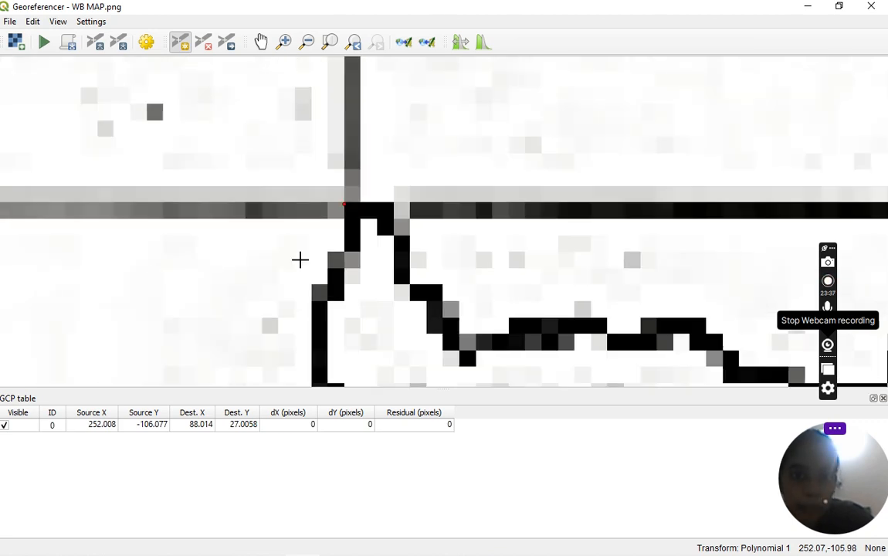
mouse_move(67, 551)
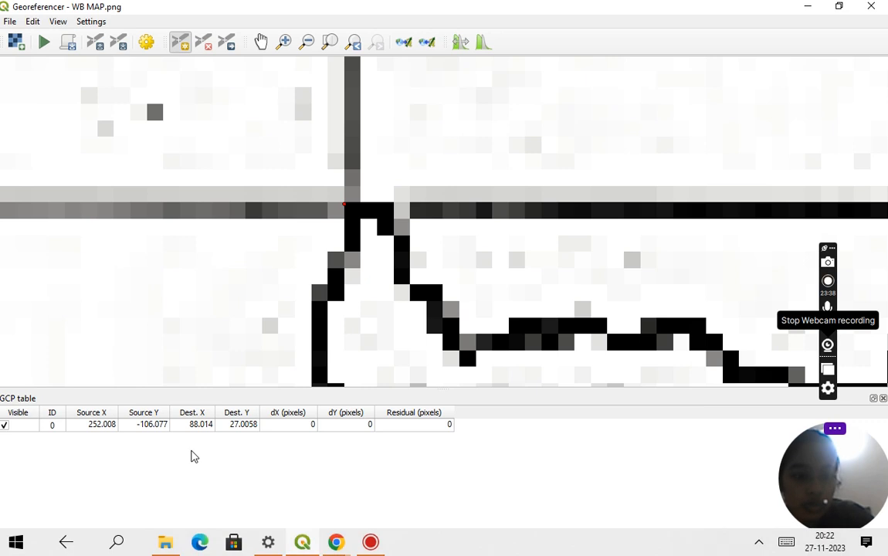
left_click(331, 42)
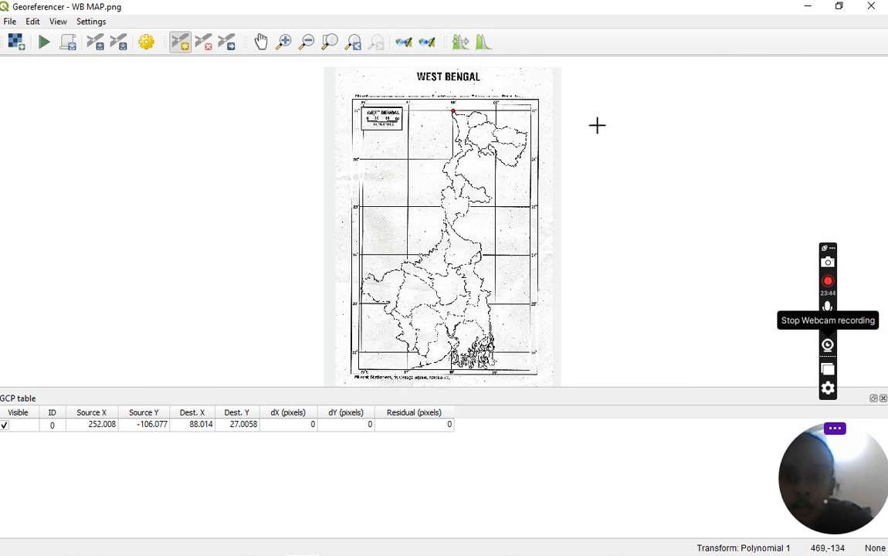
left_click(288, 42)
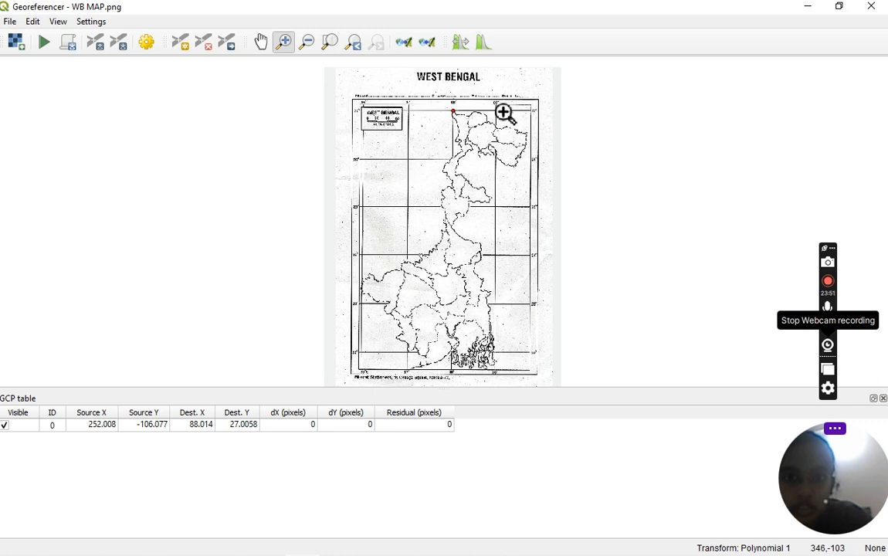
left_click_drag(505, 112, 620, 208)
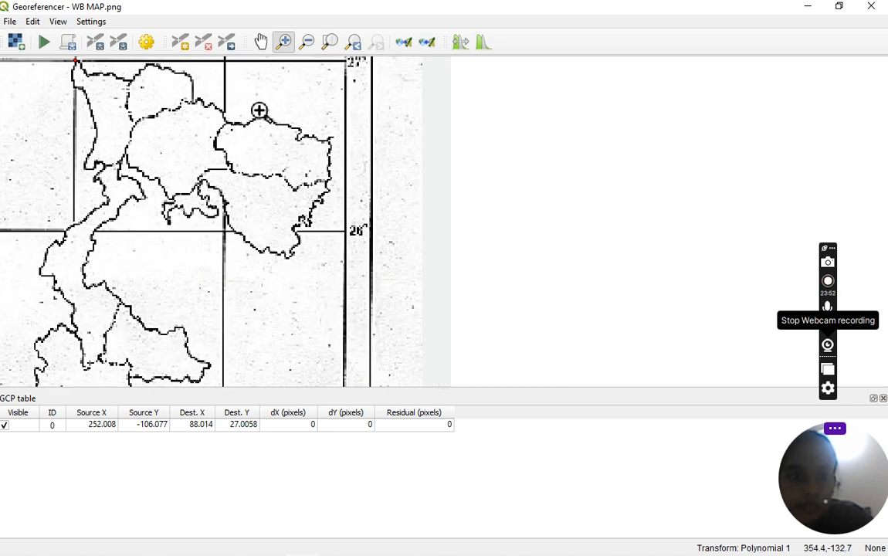
left_click_drag(272, 122, 410, 190)
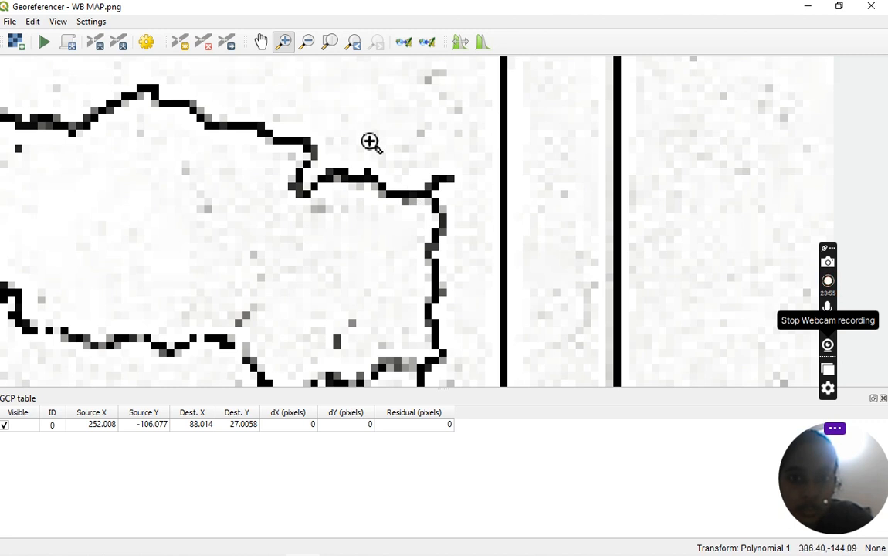
left_click_drag(369, 142, 506, 198)
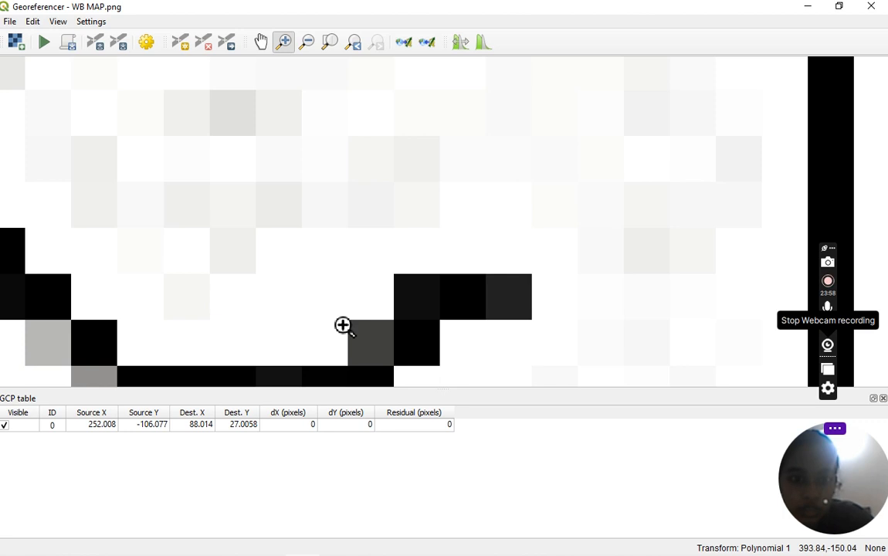
left_click(183, 44)
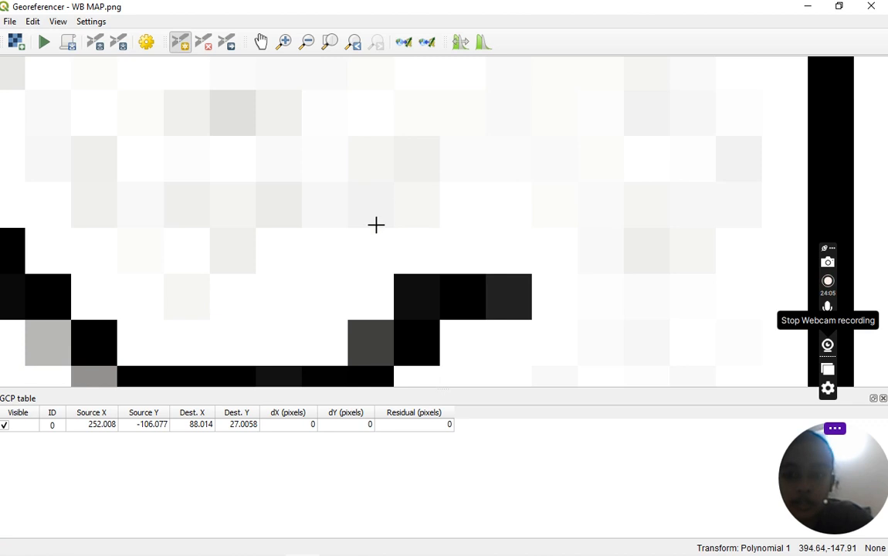
left_click(532, 273)
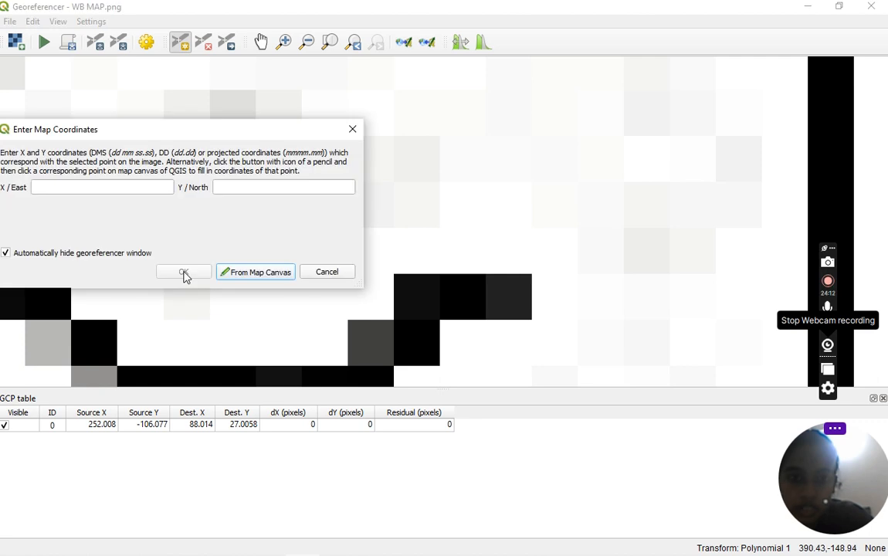
Take the point's coordinates from the same northeastern boundary tip on the WB MAP_modified canvas and add the GCP at about 89.719, 26.558
left_click(237, 272)
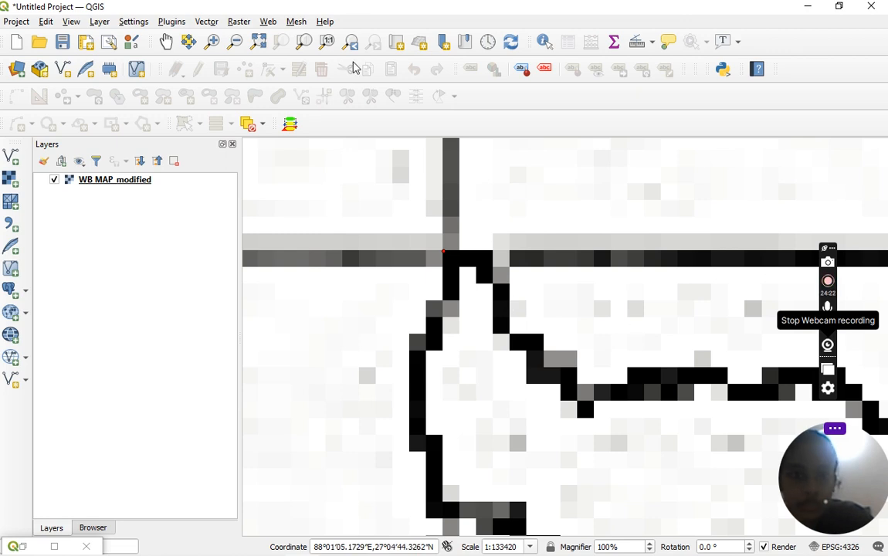
left_click(302, 44)
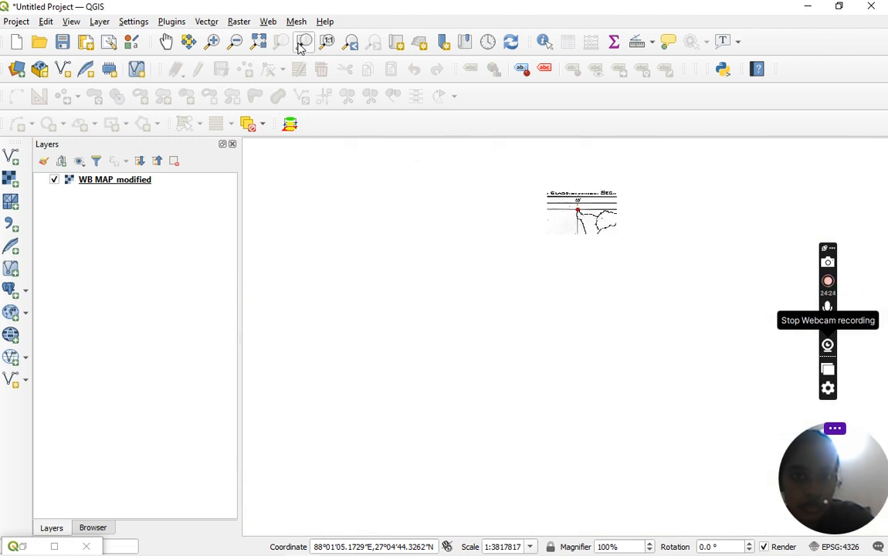
left_click(214, 40)
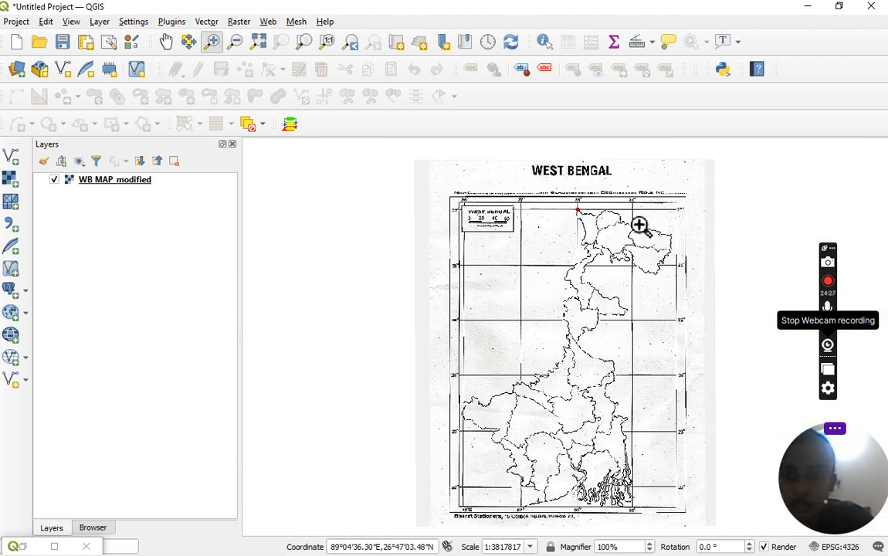
left_click_drag(639, 226, 732, 278)
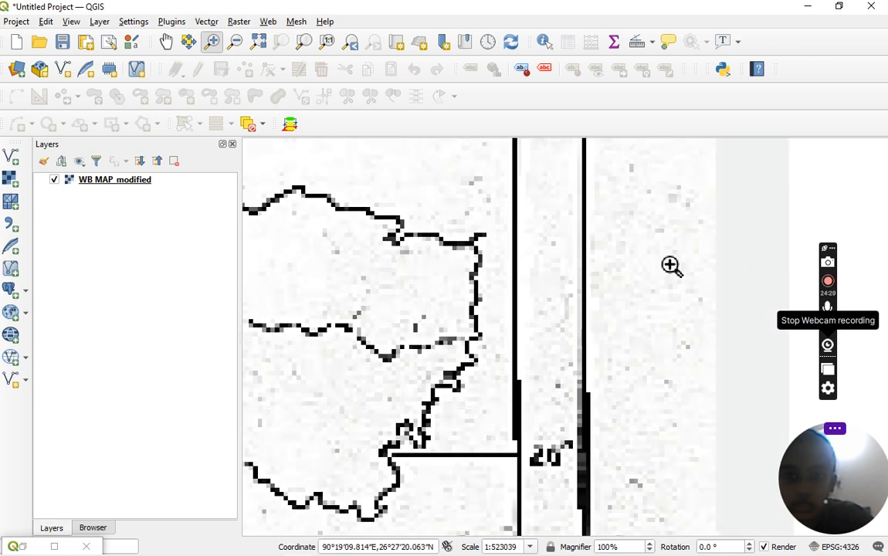
left_click_drag(396, 214, 608, 292)
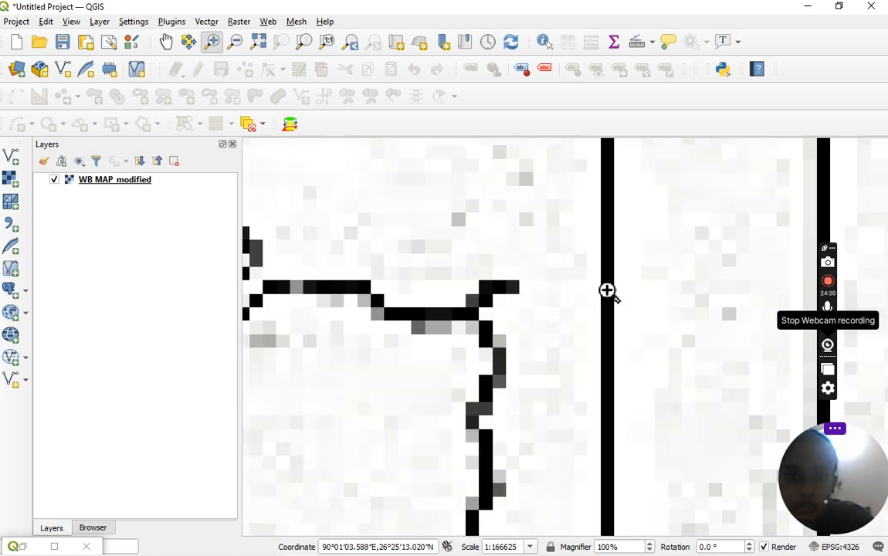
left_click_drag(383, 227, 566, 327)
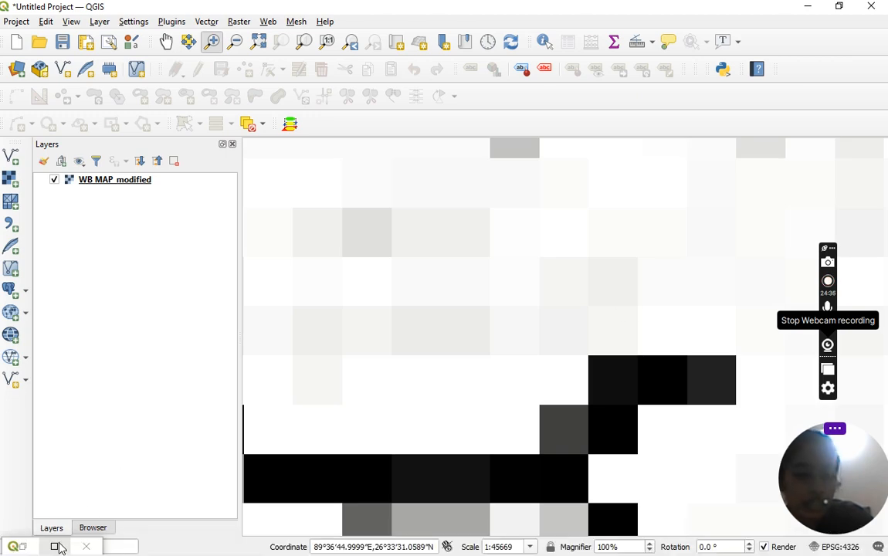
left_click(56, 547)
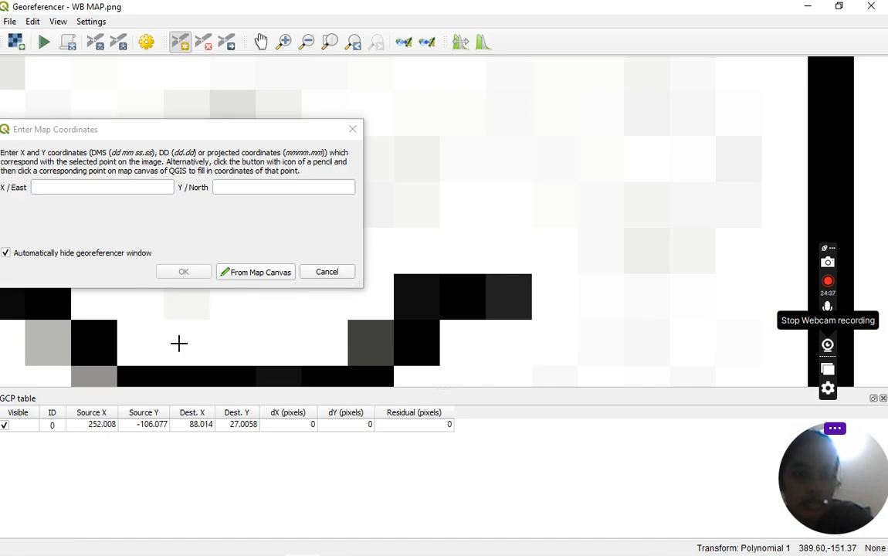
left_click(254, 273)
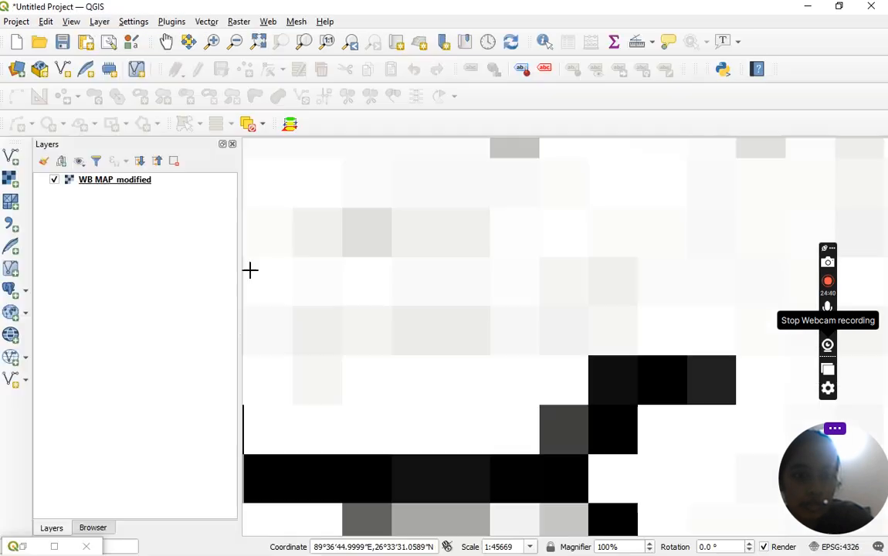
left_click(737, 354)
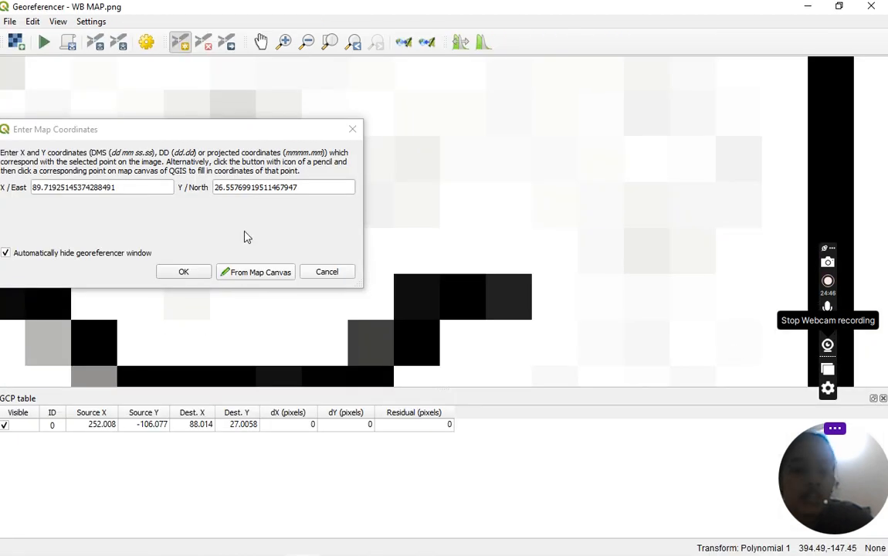
left_click(196, 270)
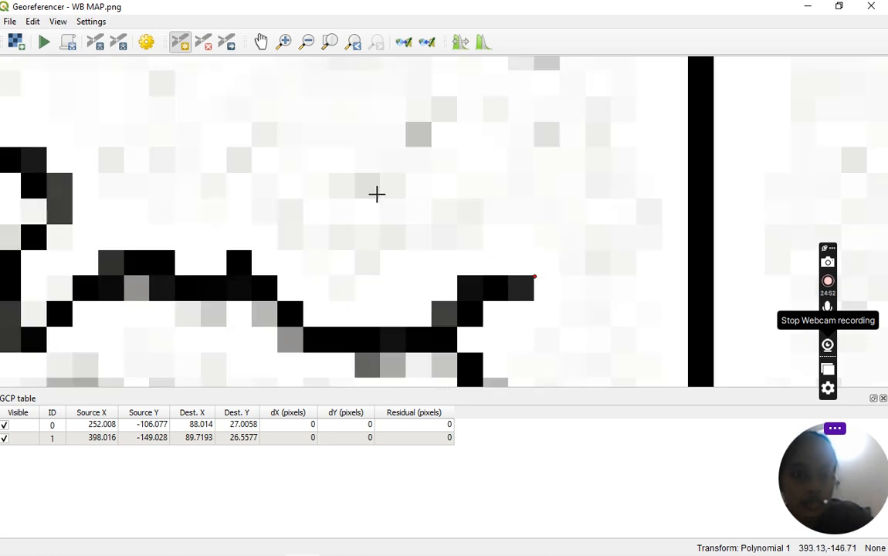
Place a third ground control point on the scan at the western boundary's small grey corner pixel, just north of the 23° latitude line
left_click(332, 46)
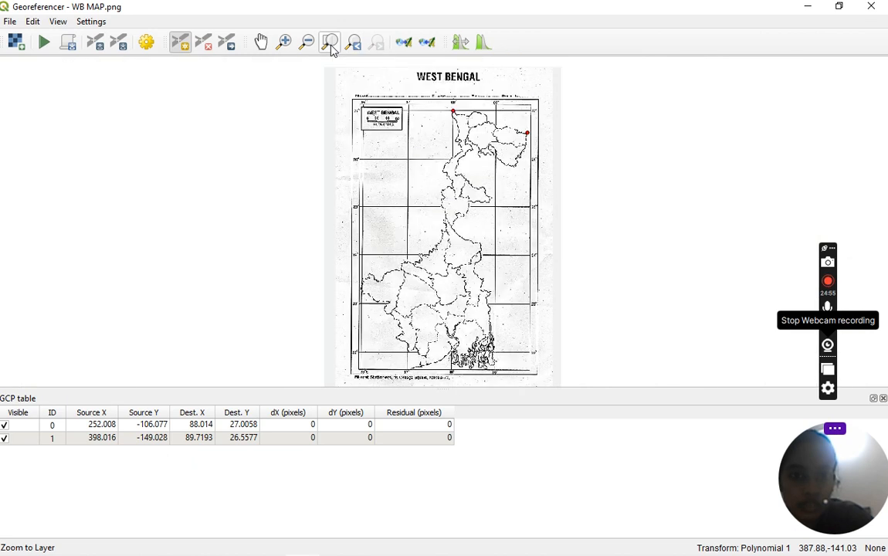
left_click(283, 41)
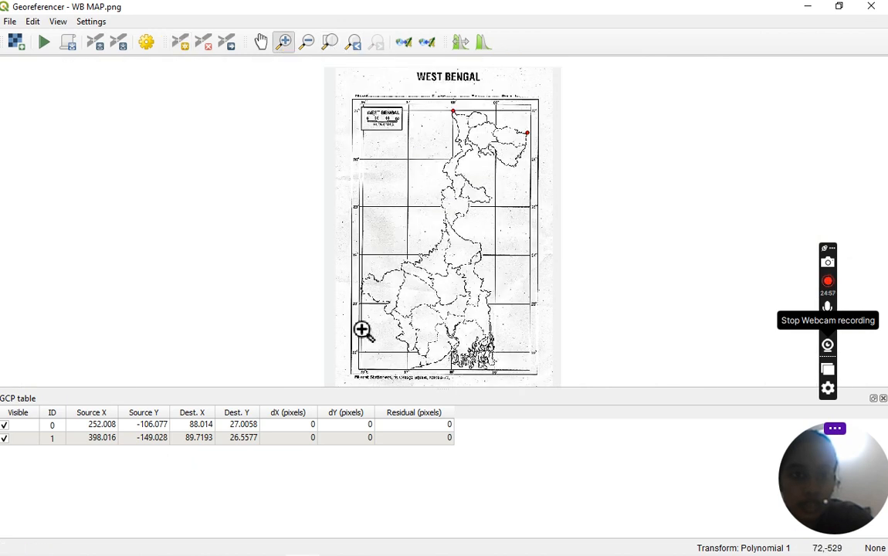
left_click_drag(347, 282, 450, 330)
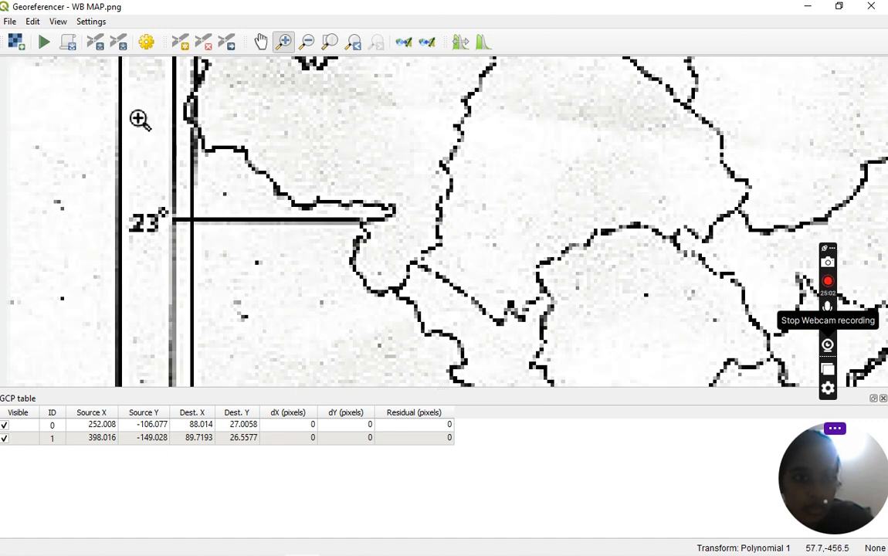
left_click_drag(148, 116, 294, 172)
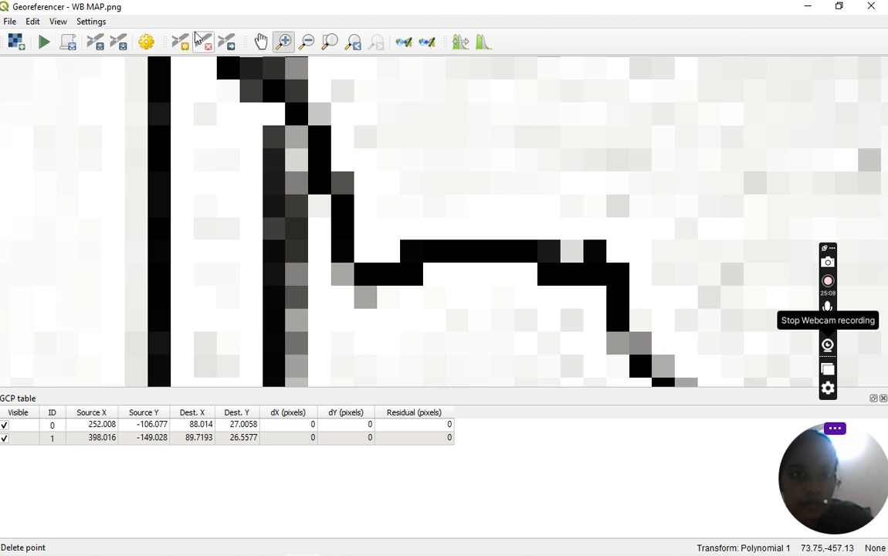
left_click(184, 41)
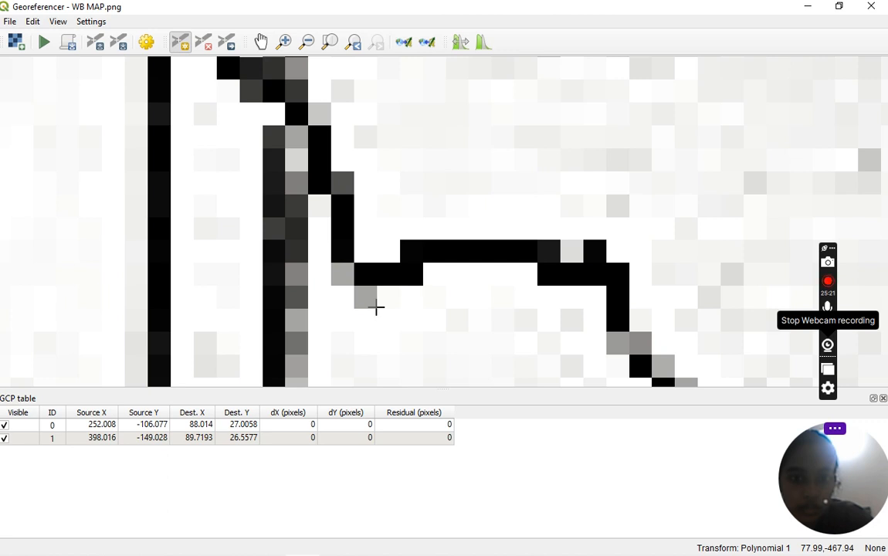
left_click(376, 308)
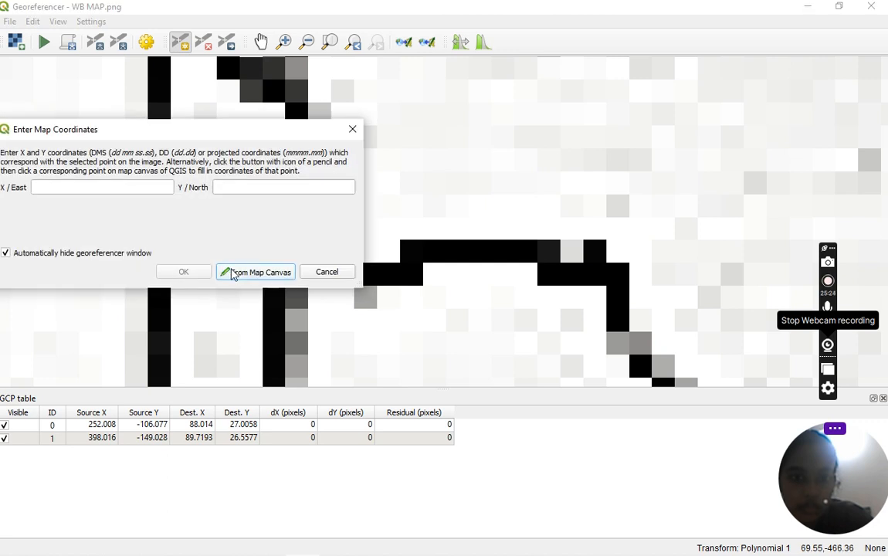
Take the point's coordinates from the matching western boundary corner on the WB MAP_modified canvas and add the GCP at about 86.000, 23.191
left_click(233, 273)
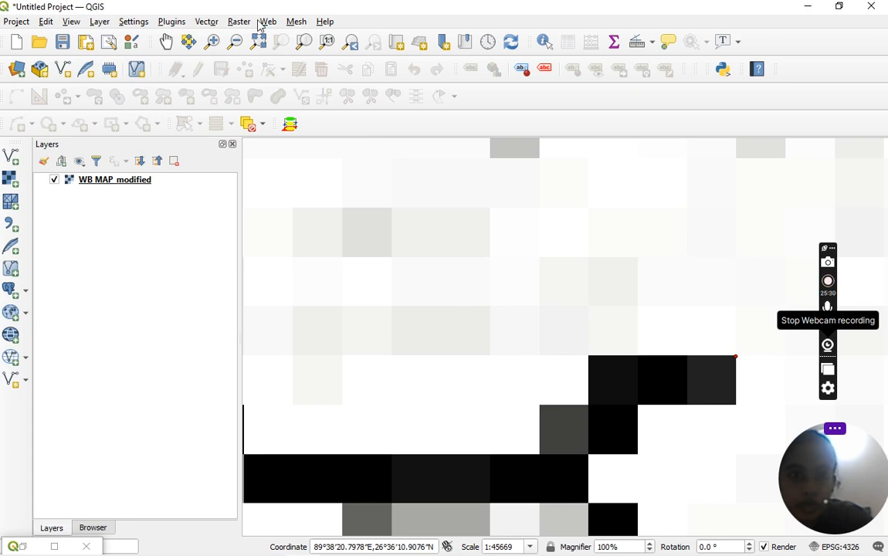
left_click(306, 45)
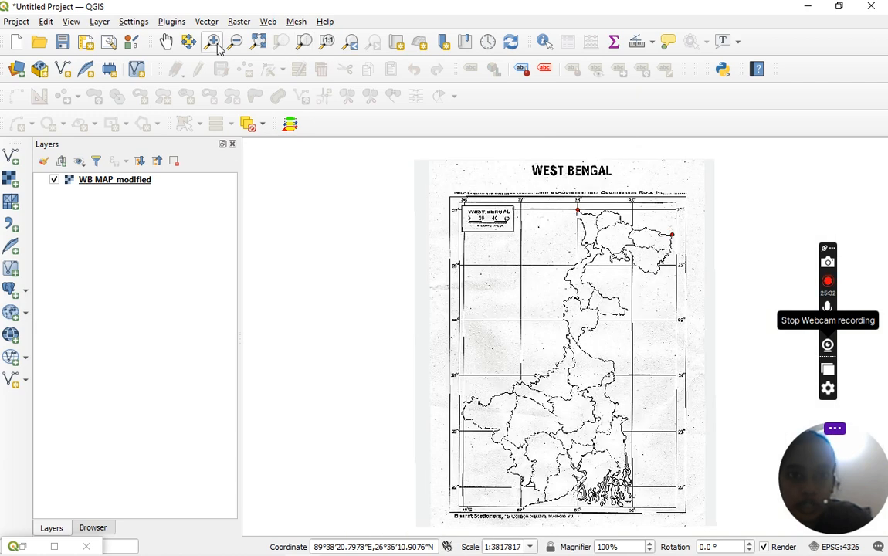
left_click(214, 42)
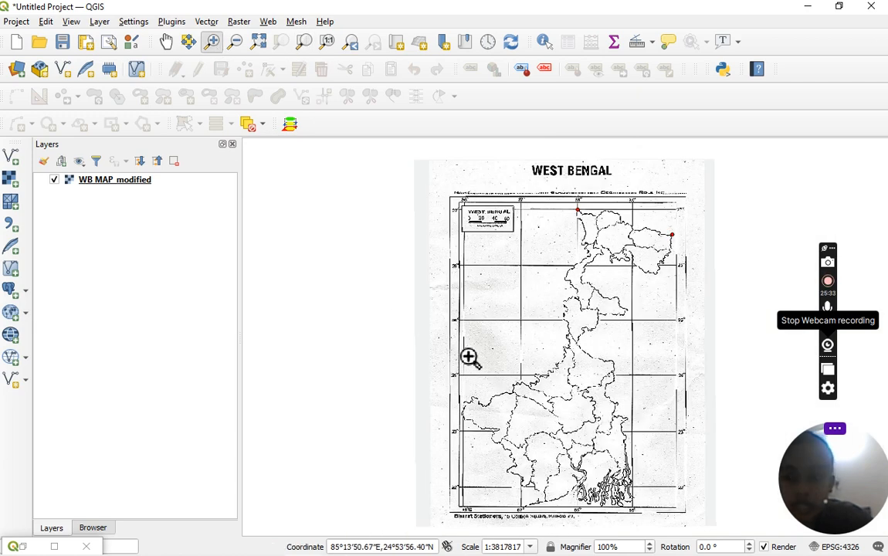
left_click_drag(442, 410, 546, 437)
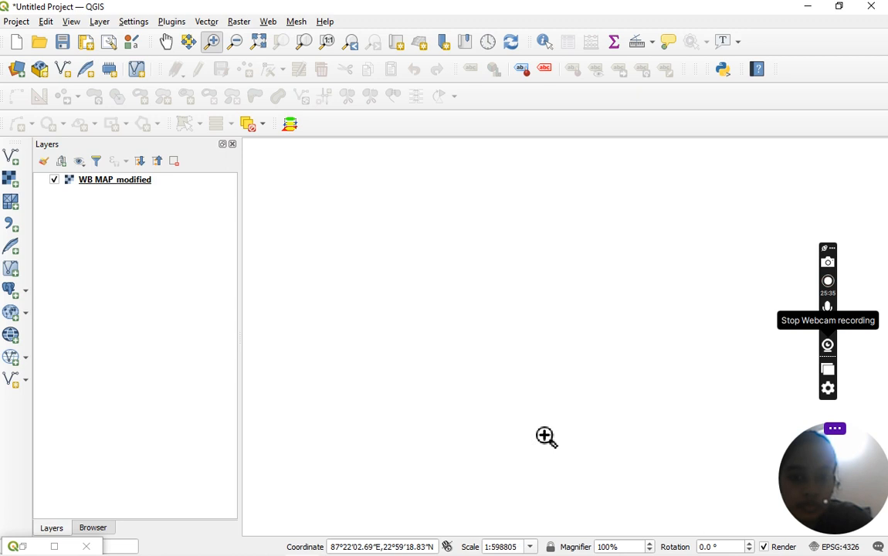
left_click_drag(338, 291, 536, 410)
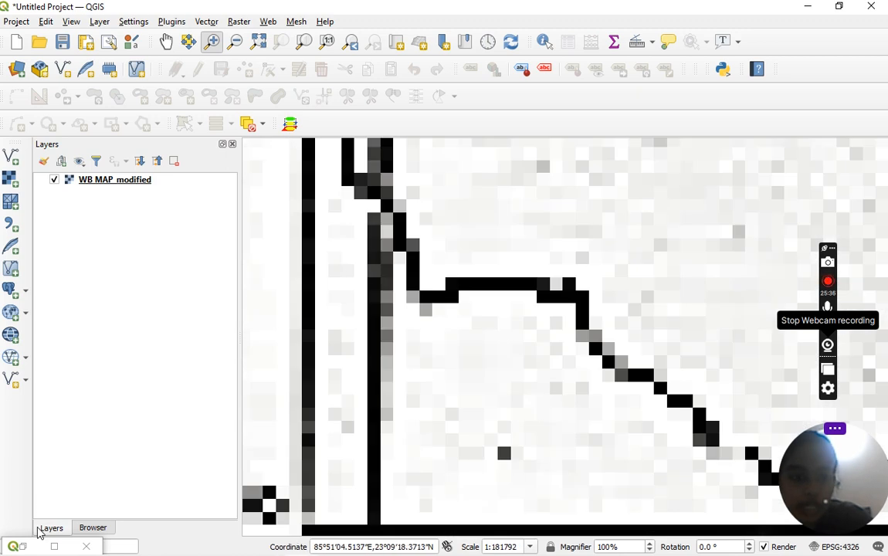
left_click(52, 546)
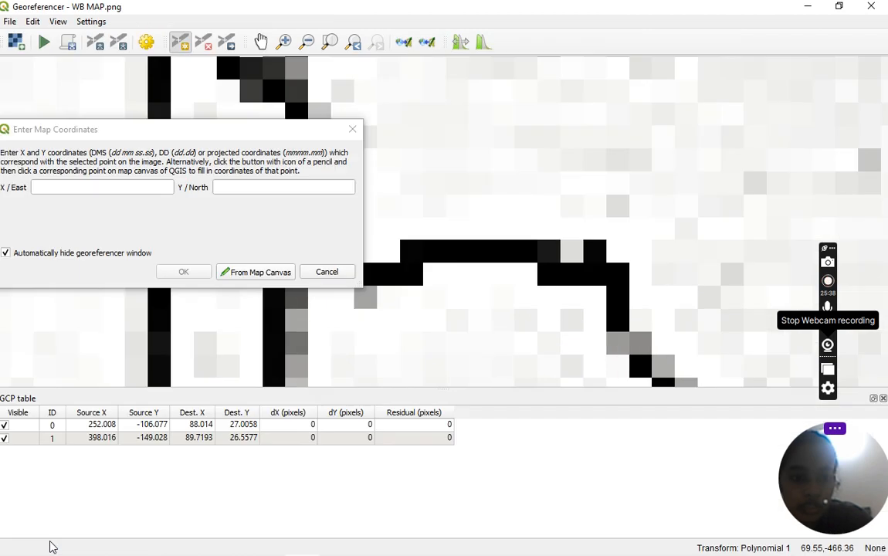
left_click(260, 275)
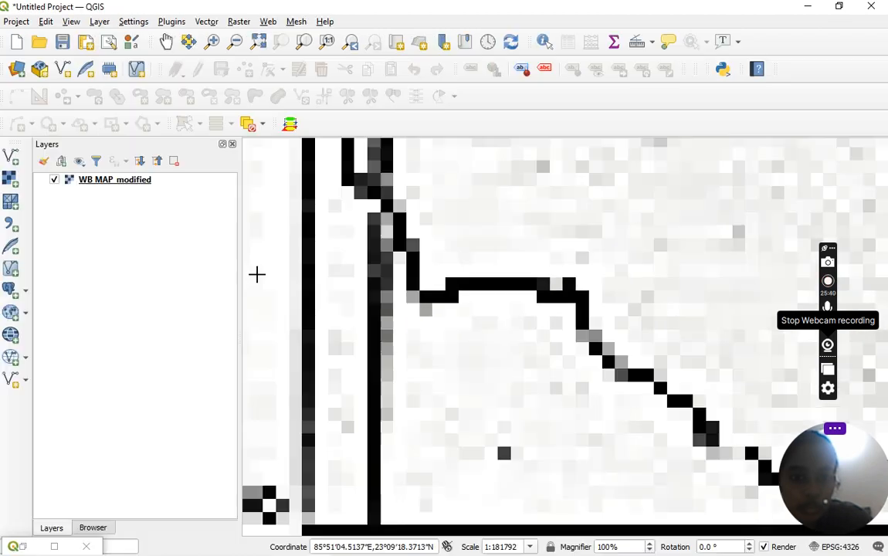
left_click(431, 314)
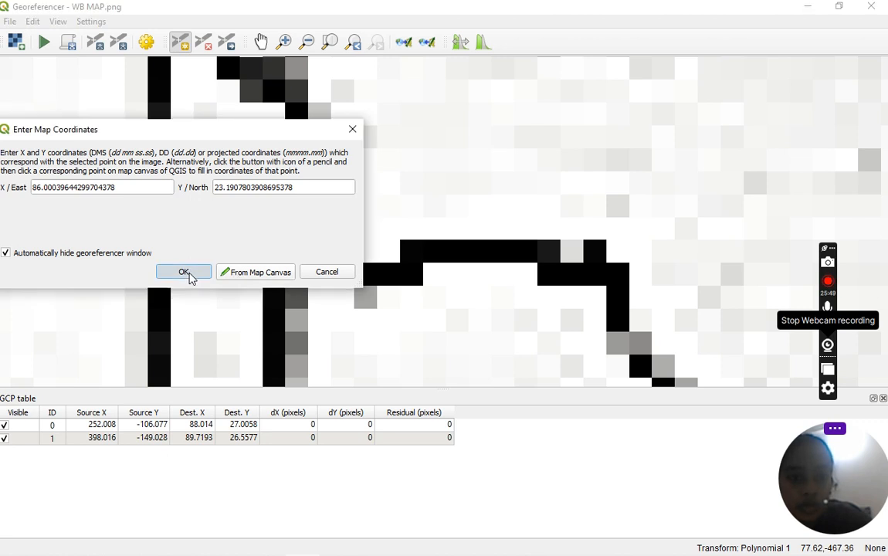
left_click(185, 274)
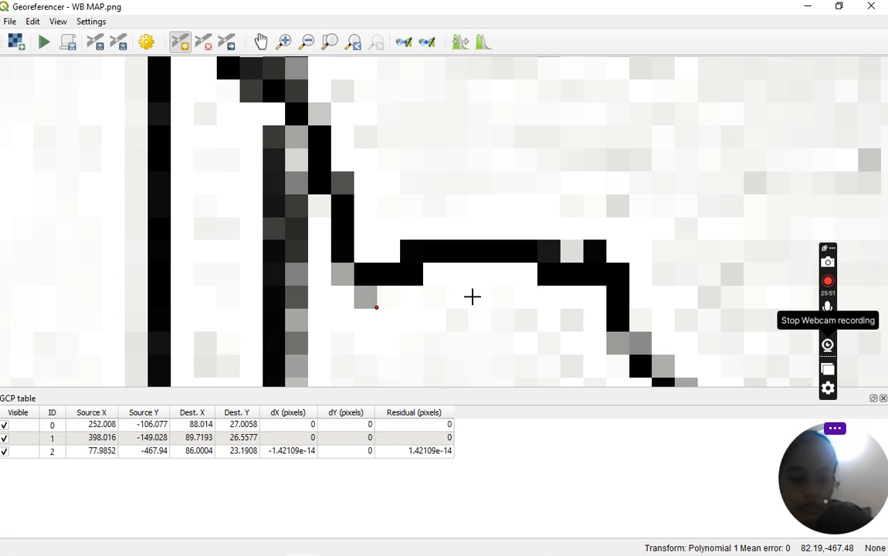
scroll(472, 297, "down", 1)
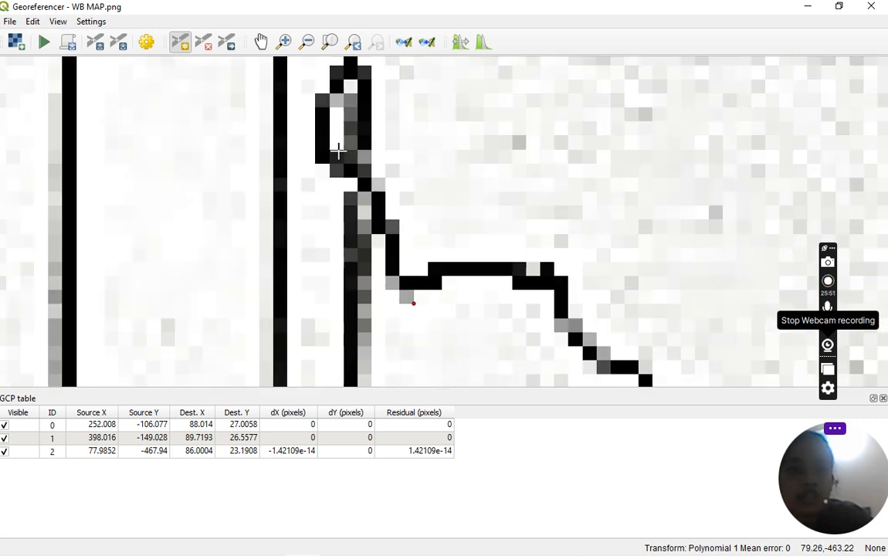
Place a fourth ground control point on the scan at the southeastern delta coastline's lowest black pixel corner, just west of the 89° longitude line
left_click(334, 43)
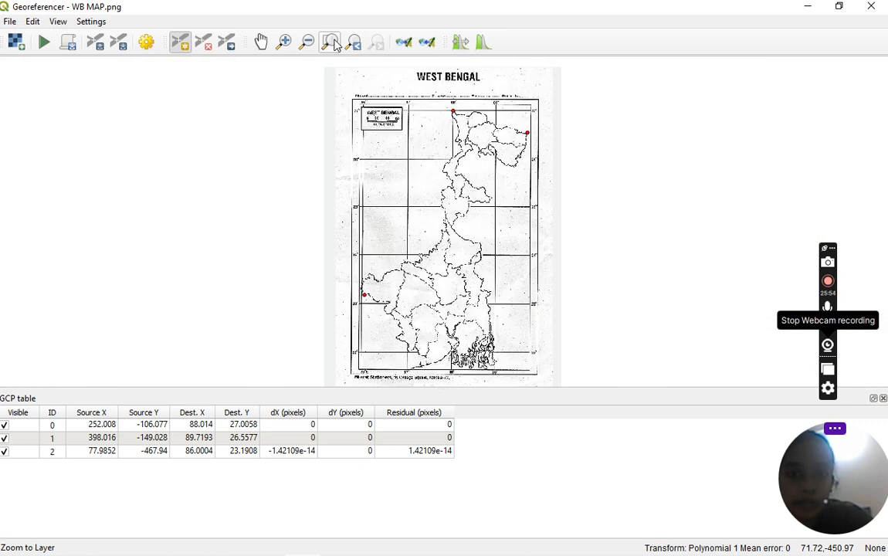
left_click(286, 45)
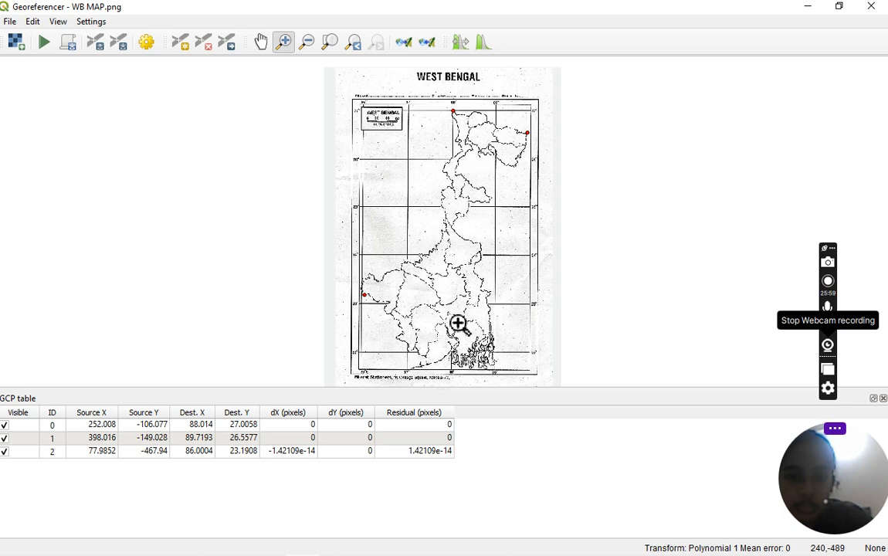
left_click_drag(444, 319, 581, 404)
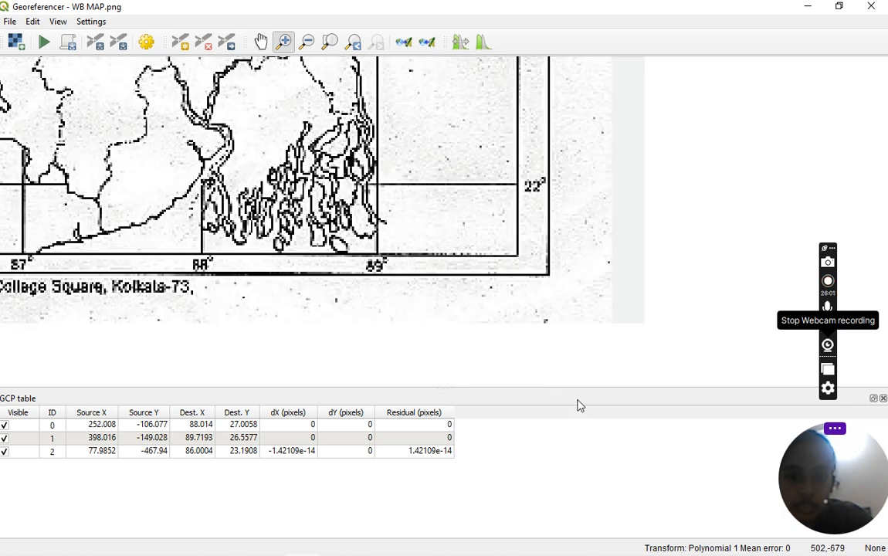
left_click_drag(277, 172, 462, 274)
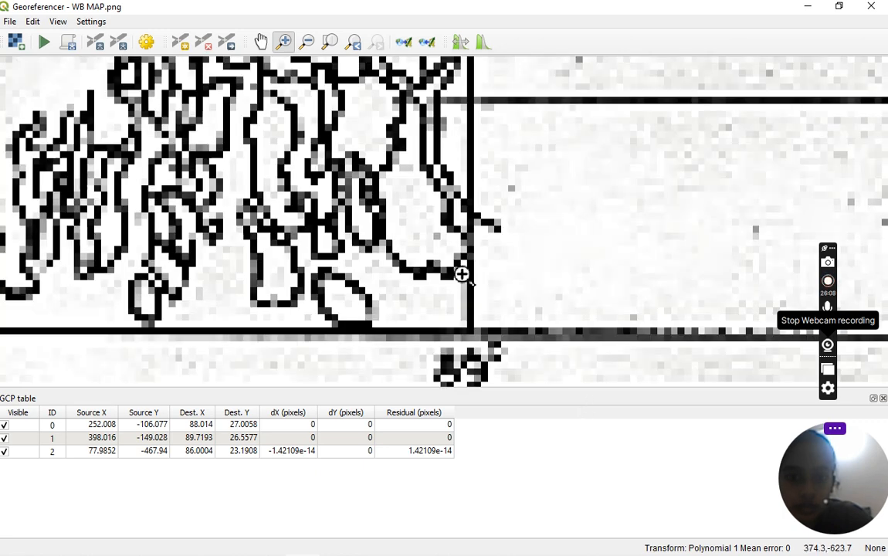
left_click_drag(377, 234, 544, 332)
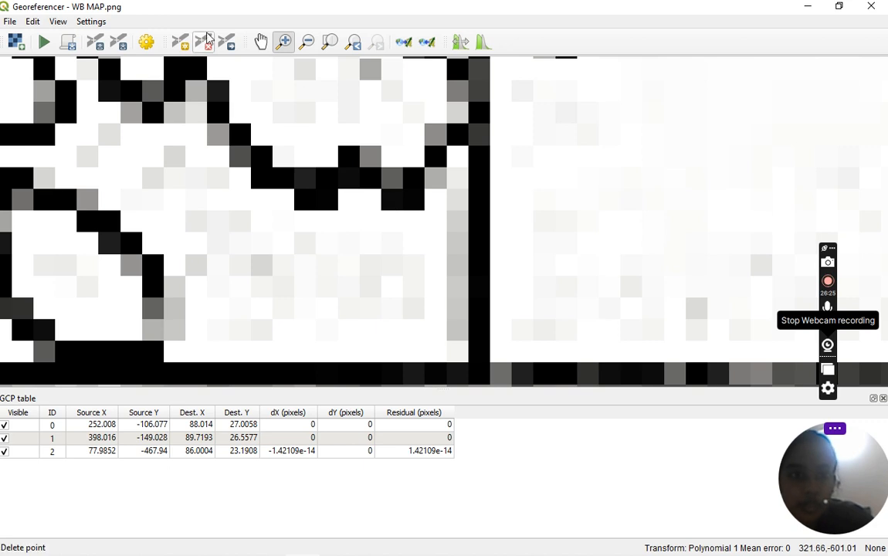
left_click(184, 43)
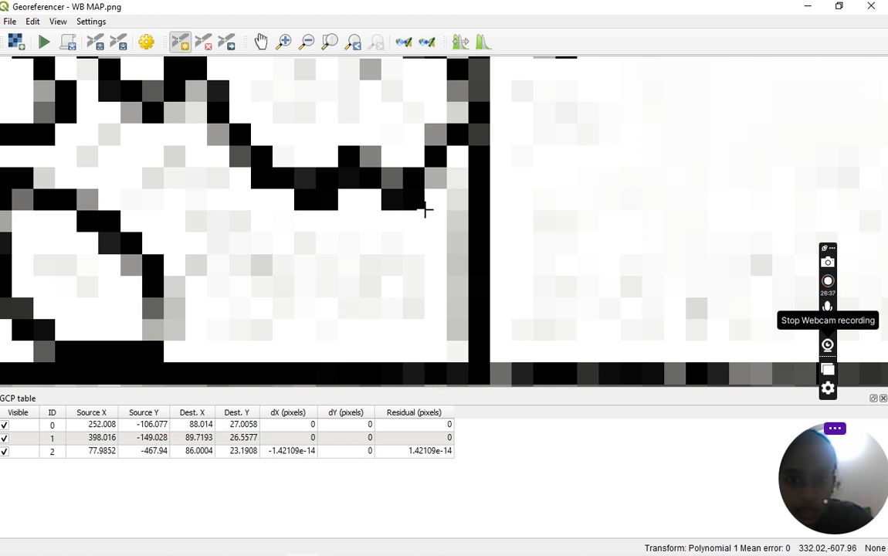
left_click(184, 272)
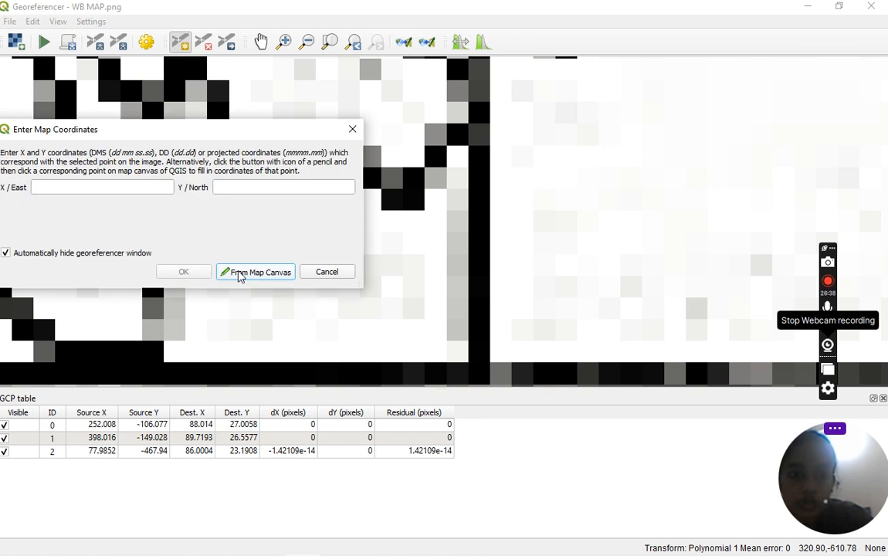
Take the point's coordinates from the matching delta coastline corner on the WB MAP_modified canvas and add the GCP at about 88.976, 21.725
left_click(240, 275)
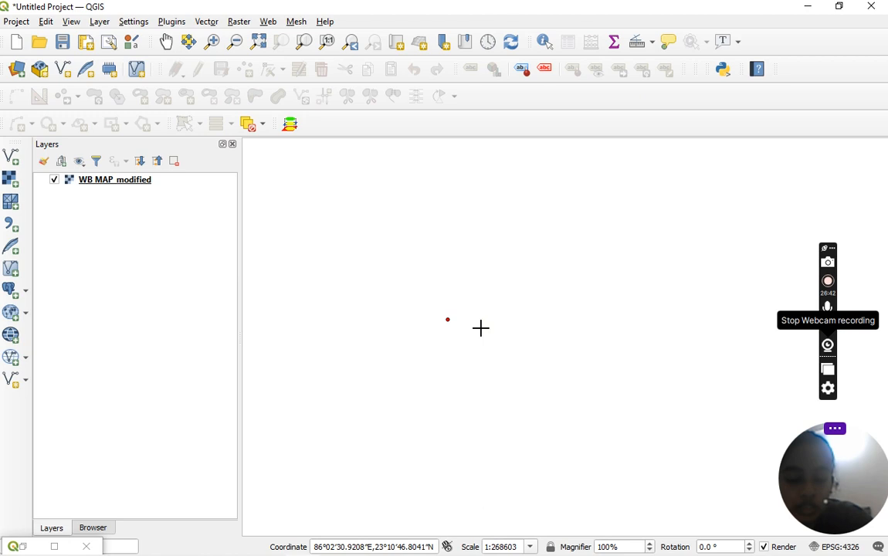
left_click(310, 44)
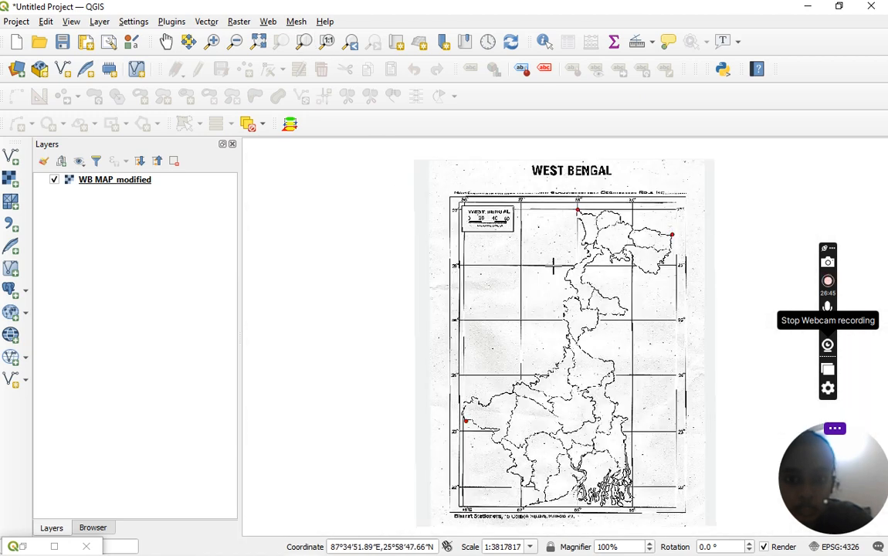
left_click(211, 41)
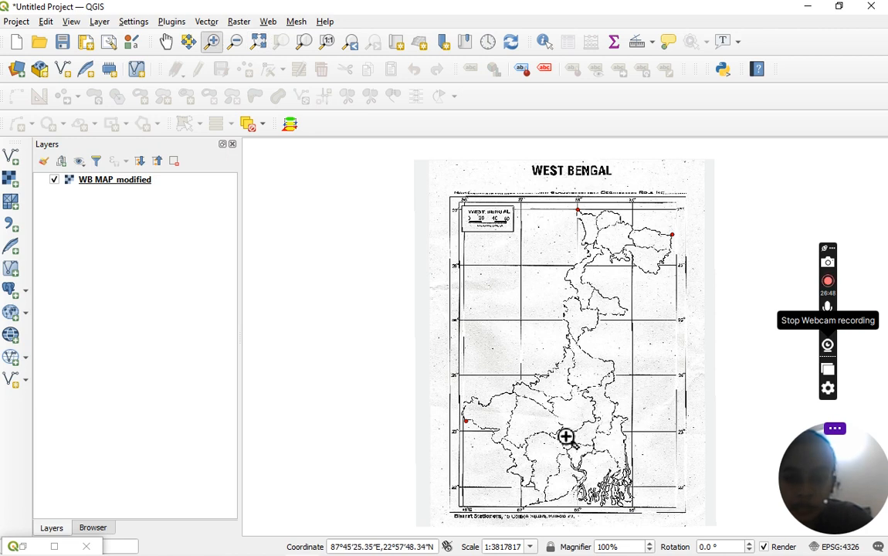
left_click_drag(566, 436, 674, 534)
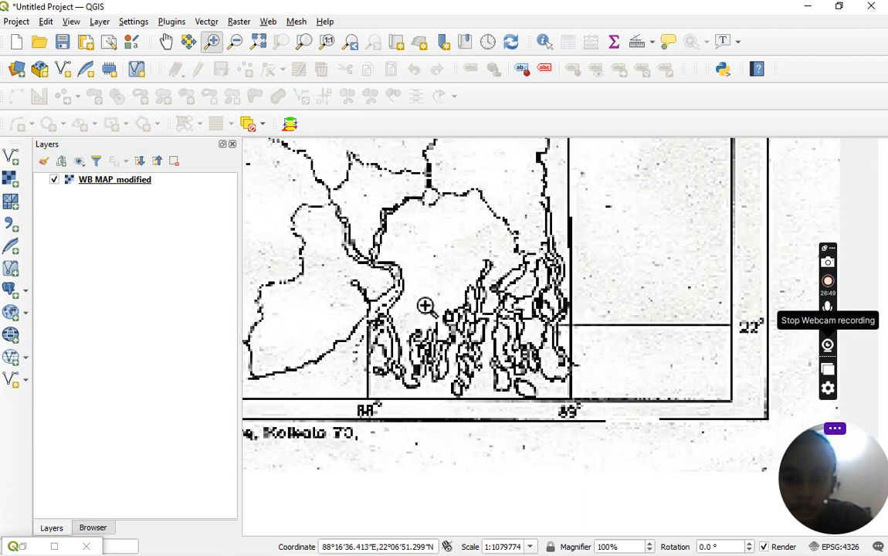
left_click_drag(426, 307, 674, 436)
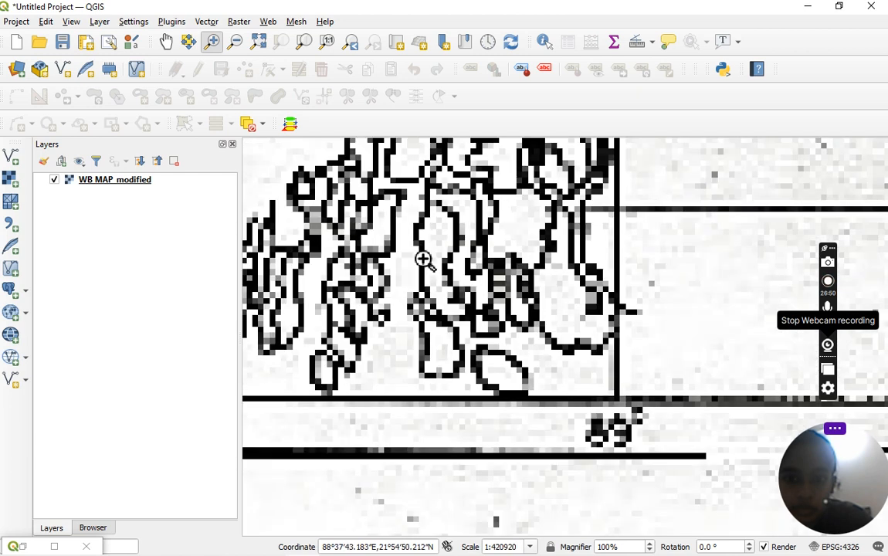
left_click_drag(424, 260, 766, 441)
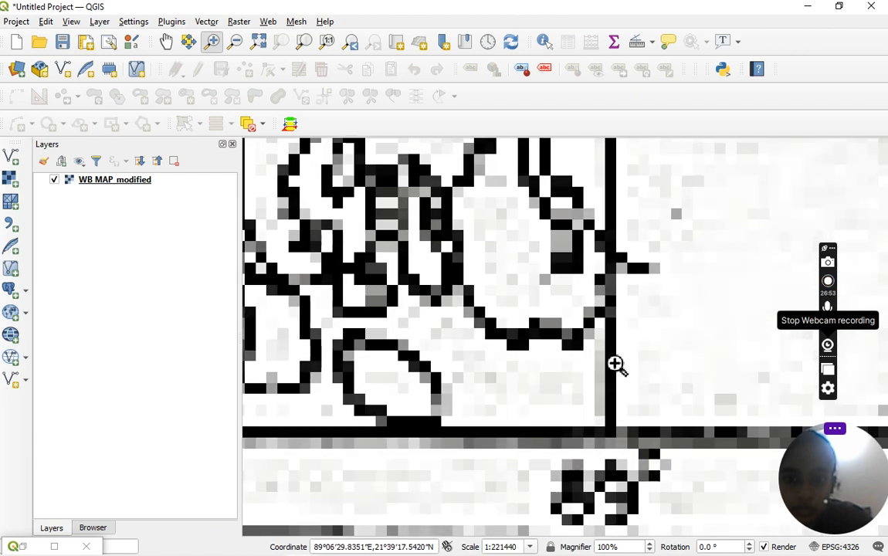
left_click_drag(479, 283, 703, 424)
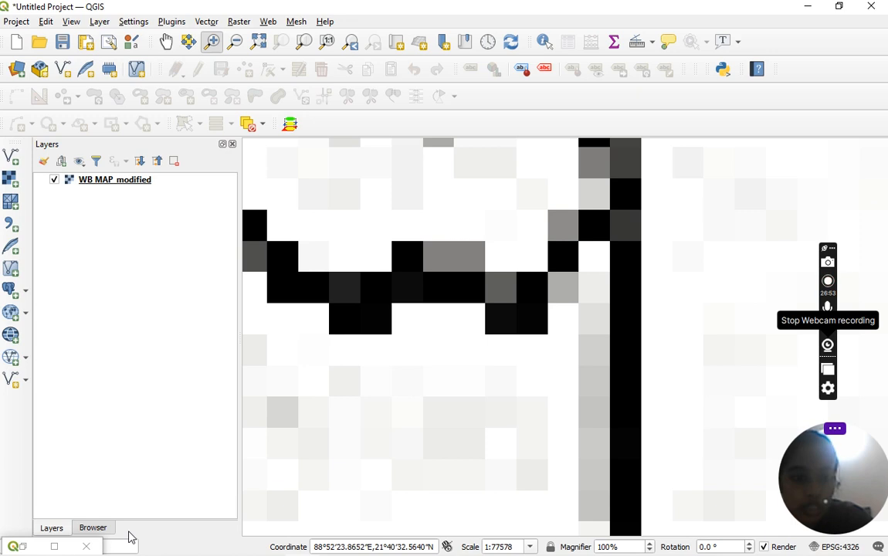
left_click(54, 547)
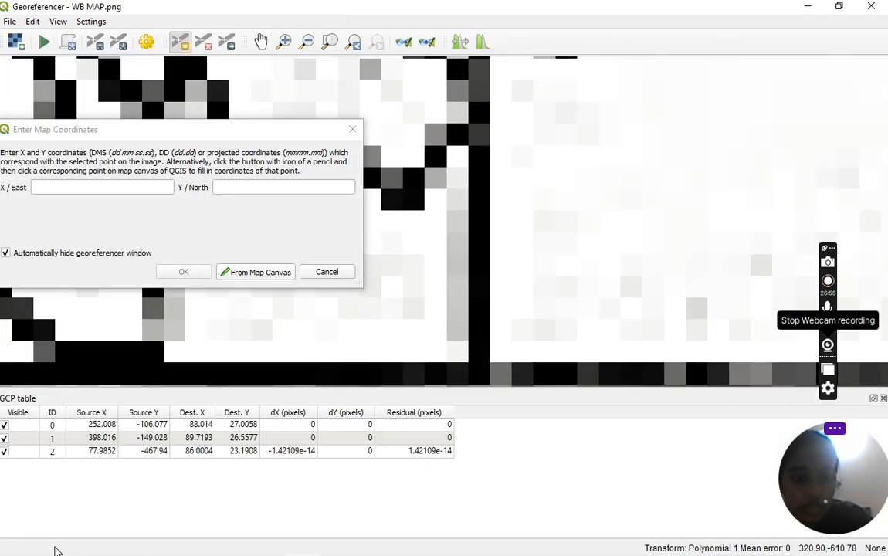
left_click(248, 275)
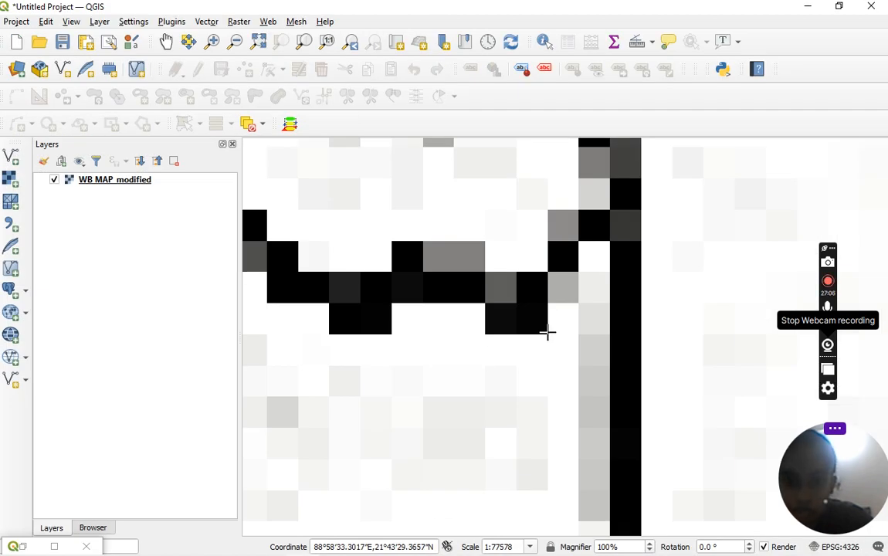
left_click(547, 333)
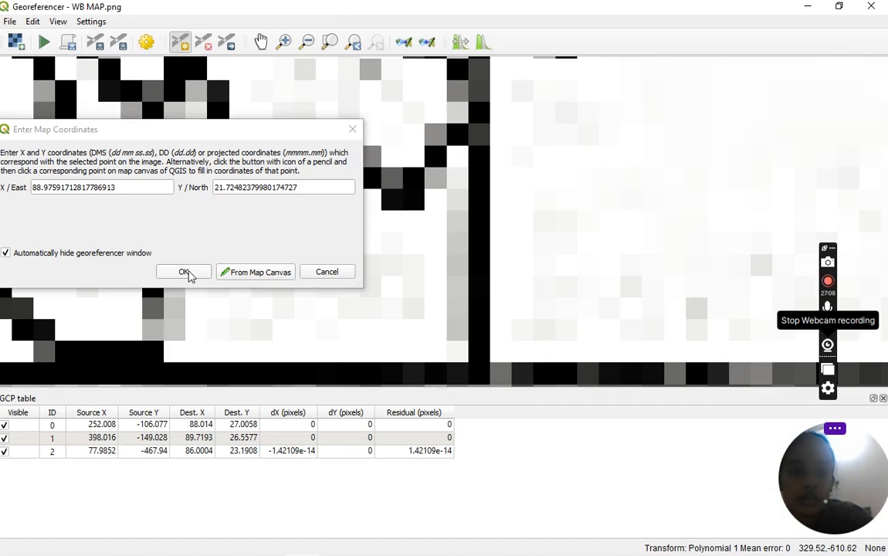
left_click(185, 272)
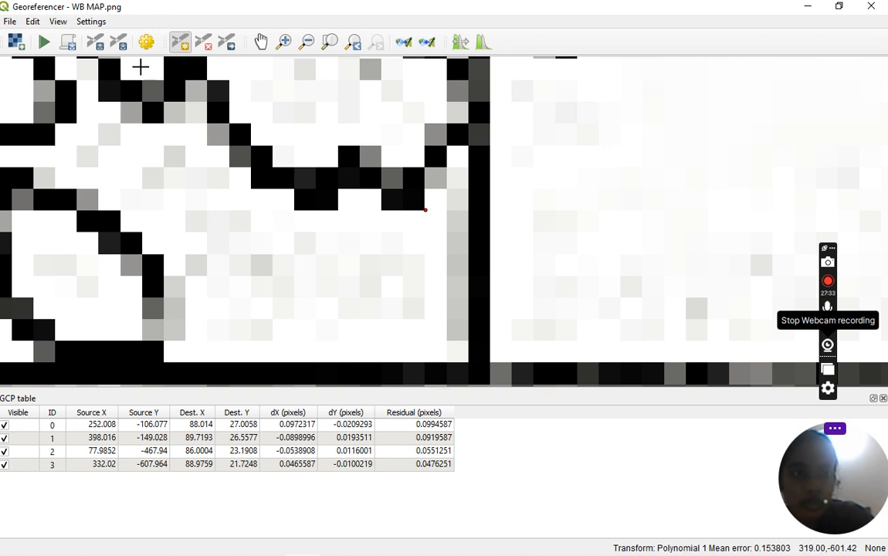
Run the georeferencing, hide the WB MAP_modified layer and show the full extent of WB MAP_modified2 on the main canvas
left_click(44, 44)
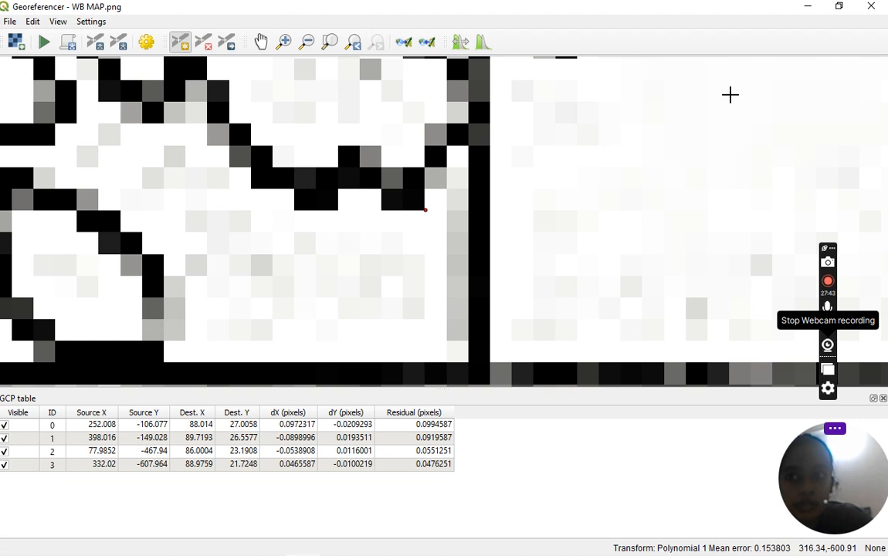
left_click(808, 7)
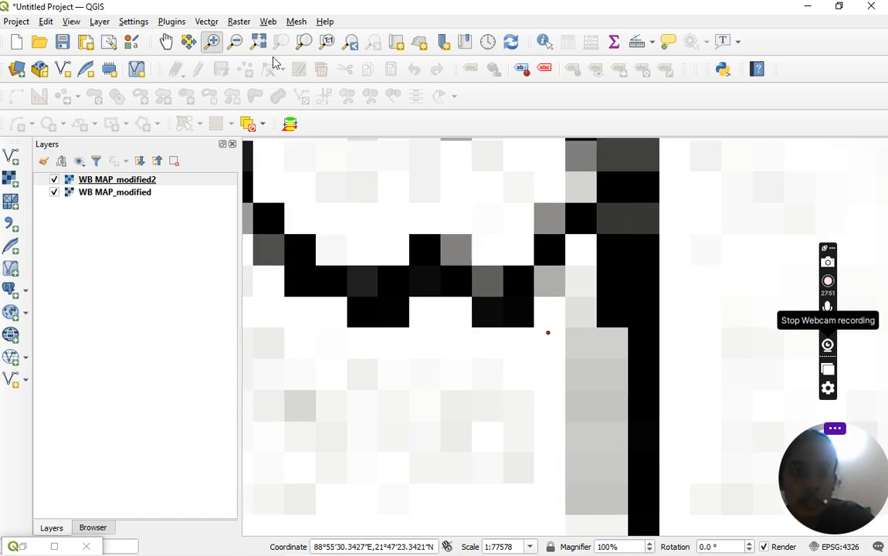
left_click(55, 193)
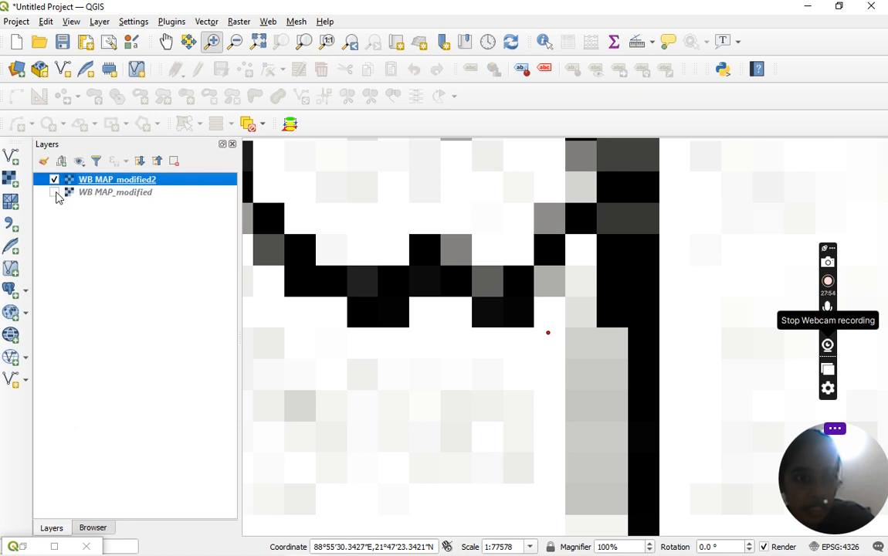
right_click(127, 182)
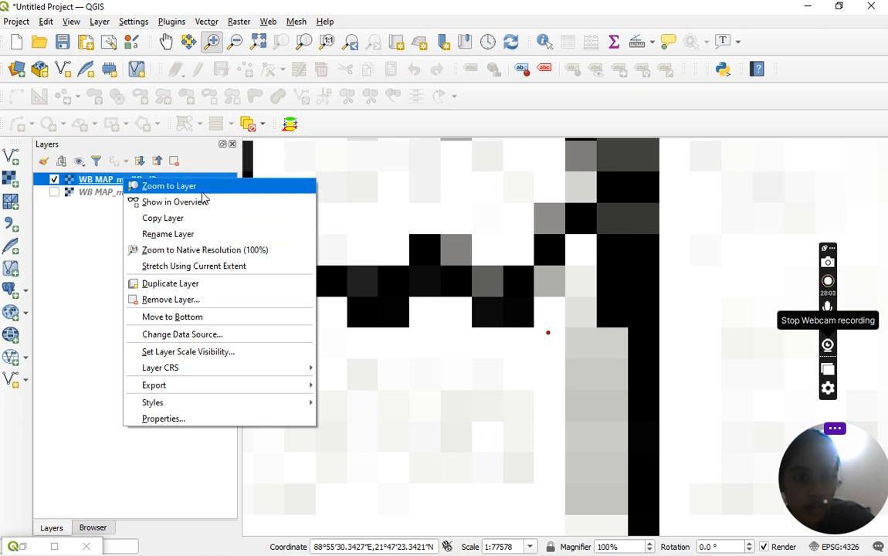
left_click(170, 186)
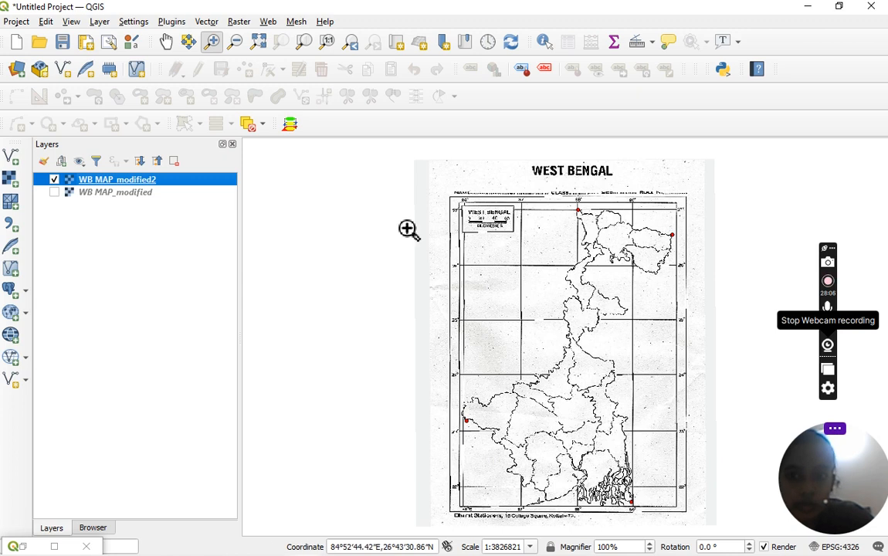
Close the Georeferencer and discard its GCP points
left_click(65, 547)
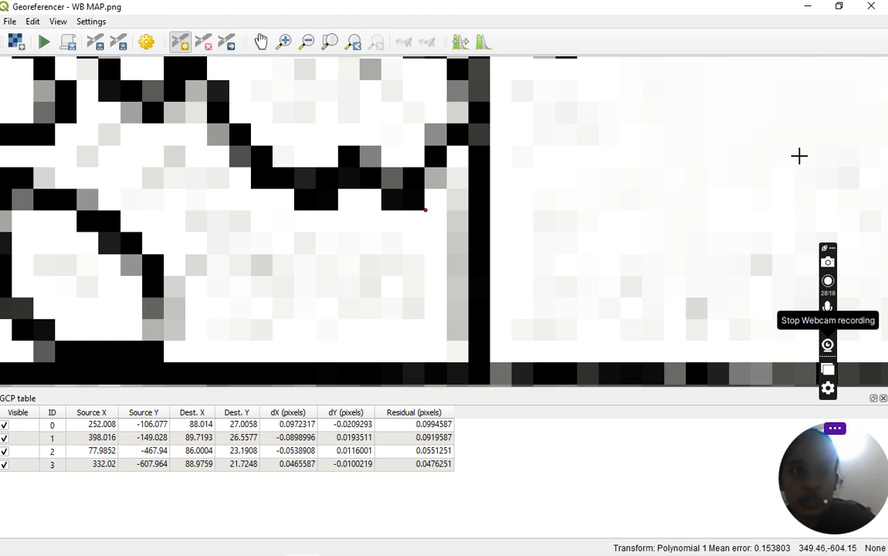
left_click(872, 6)
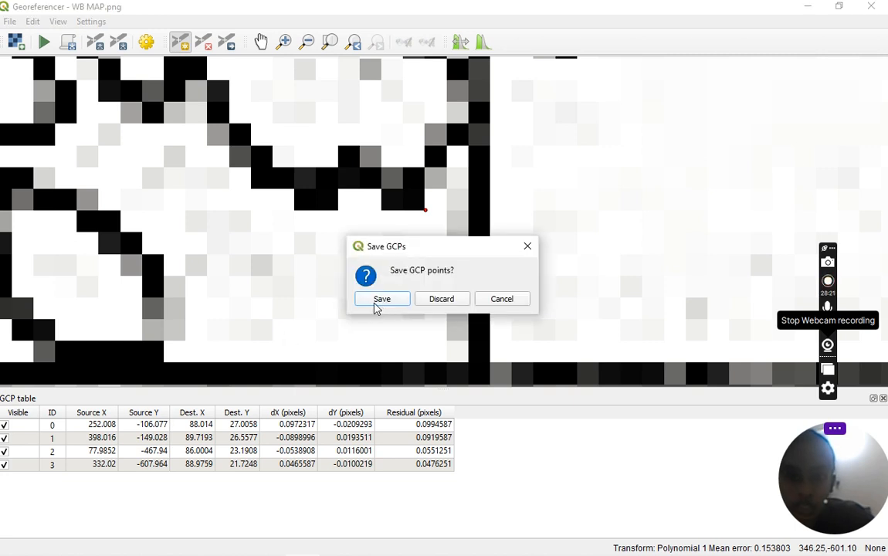
left_click(441, 301)
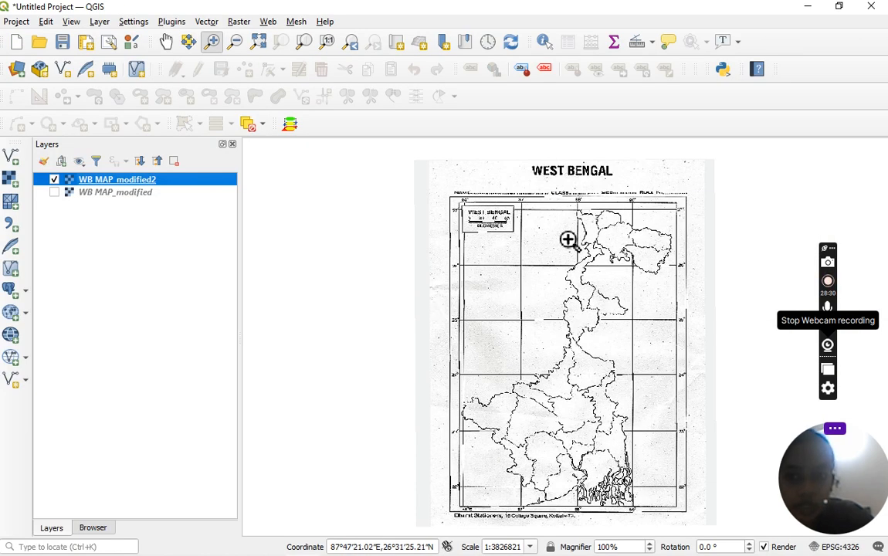
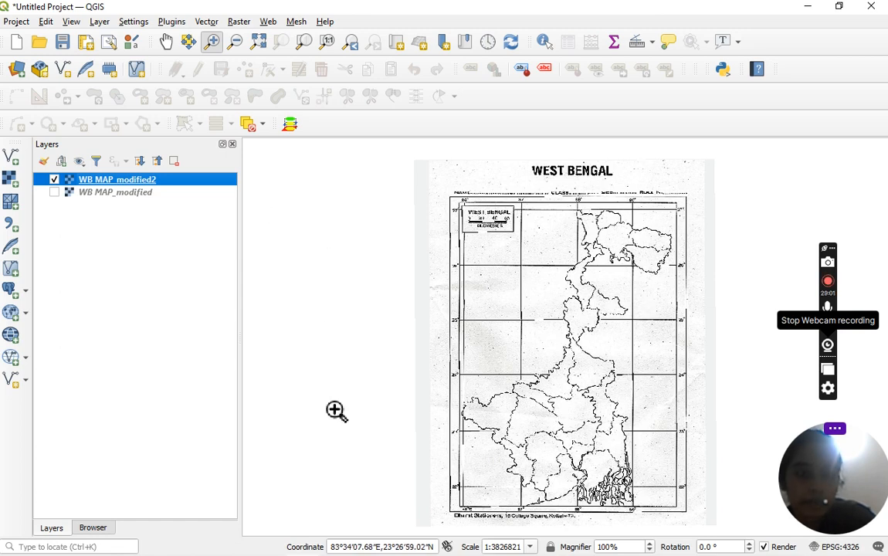
Remove the WB MAP_modified2 layer from the project and display the WB MAP_modified layer again at its full extent
right_click(118, 183)
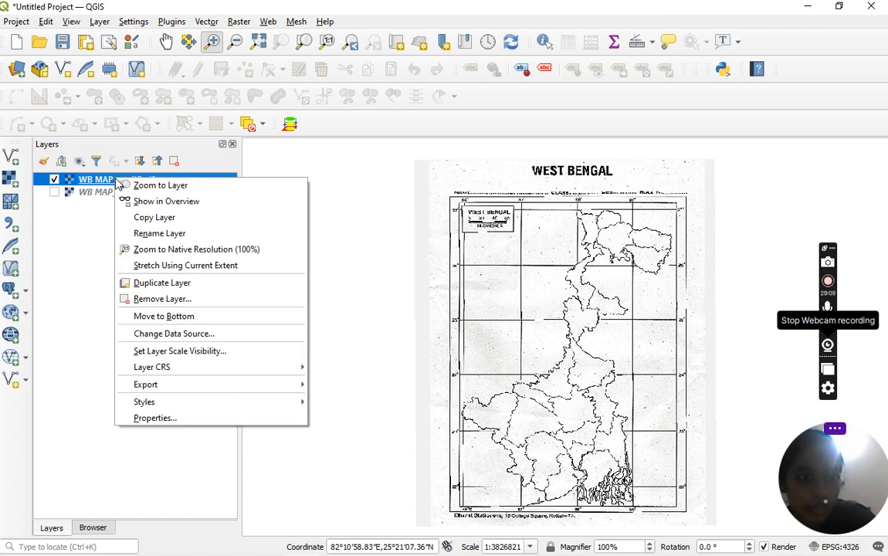
left_click(340, 202)
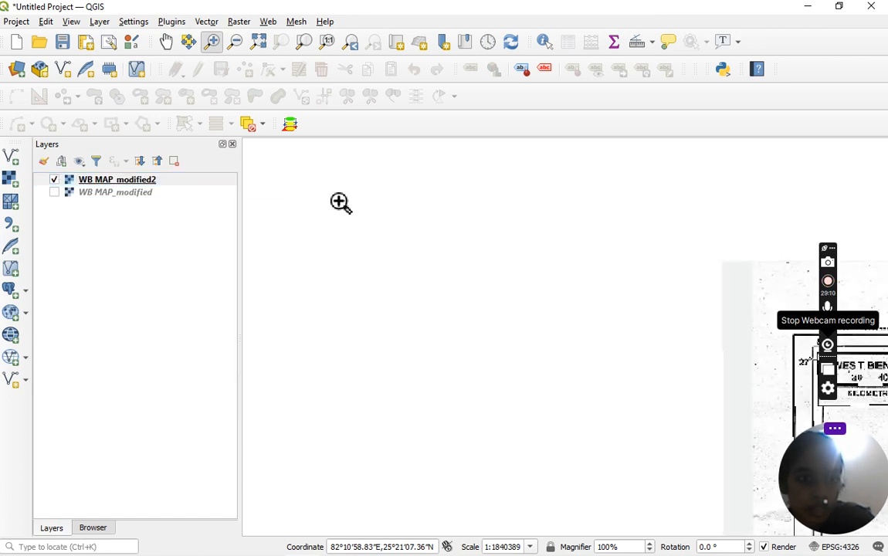
right_click(160, 180)
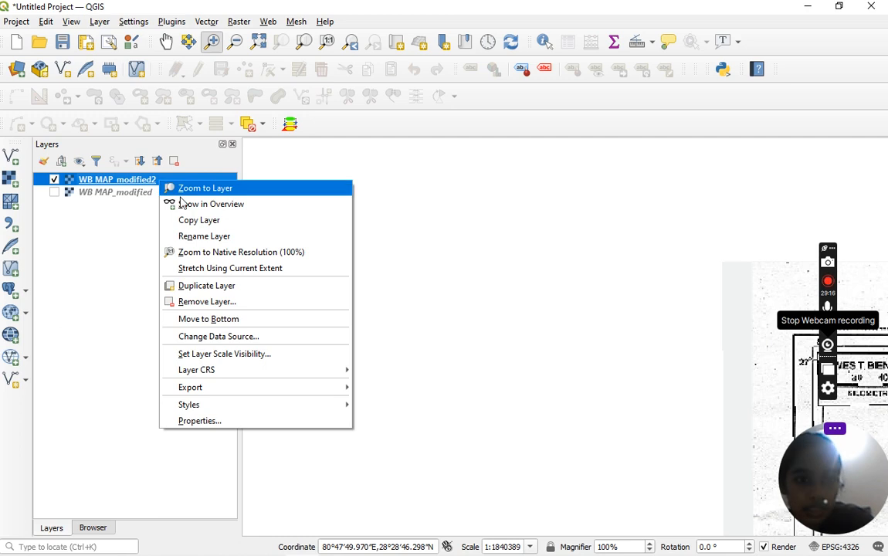
left_click(215, 302)
left_click(420, 302)
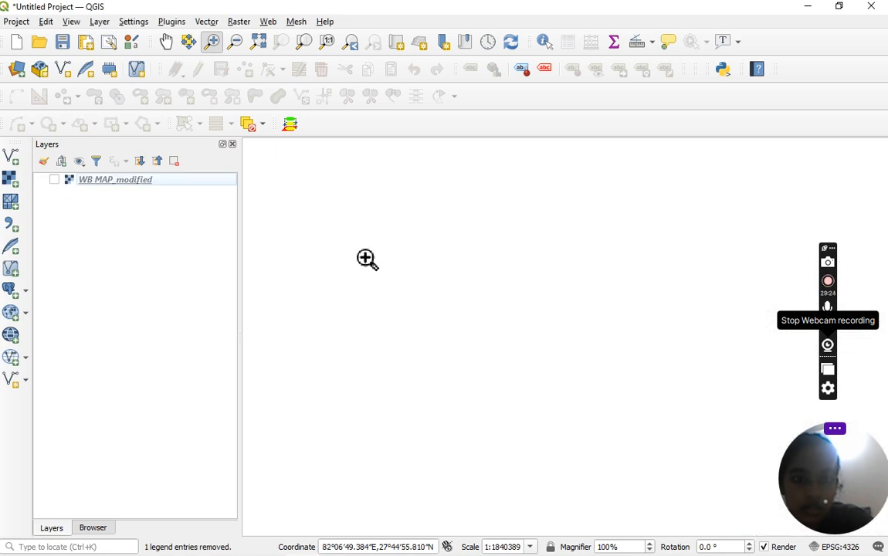
left_click(54, 180)
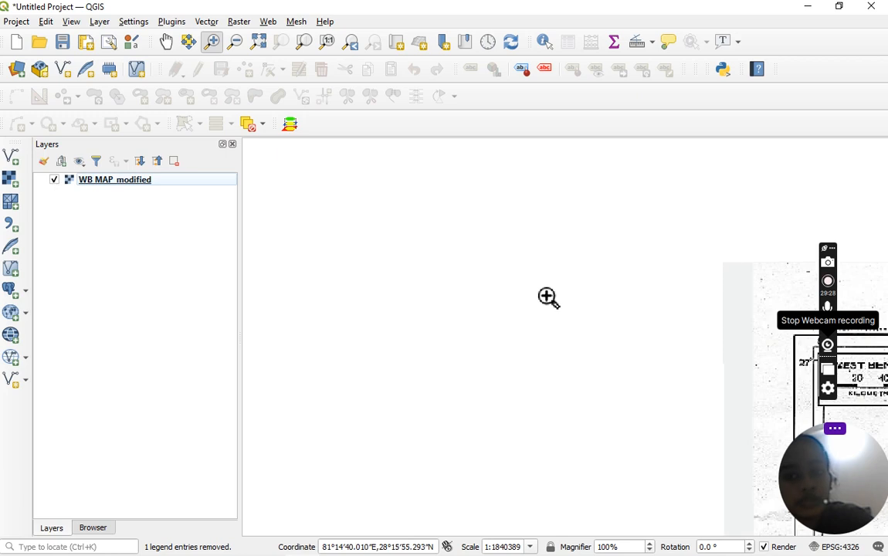
left_click(304, 44)
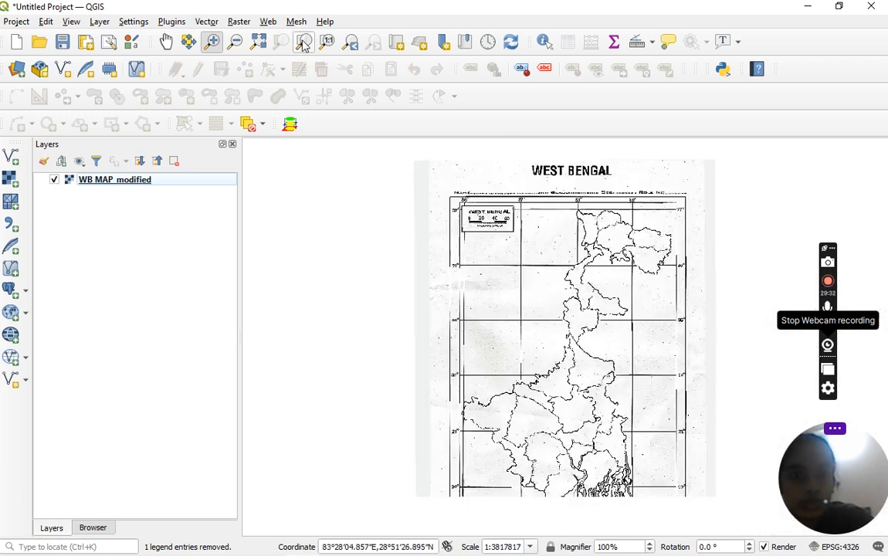
Start exporting the WB MAP_modified raster layer and choose the QGIS PRACICAL folder as the output location
right_click(203, 183)
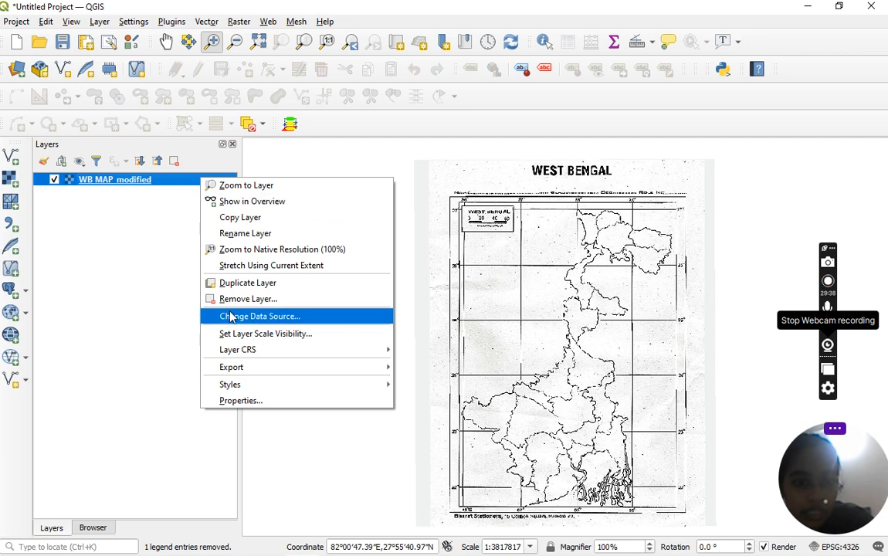
mouse_move(237, 369)
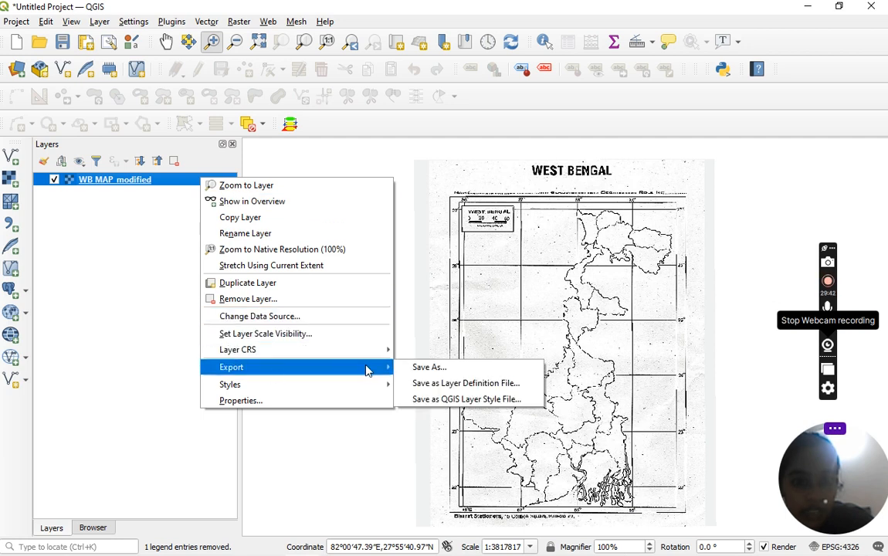
left_click(414, 369)
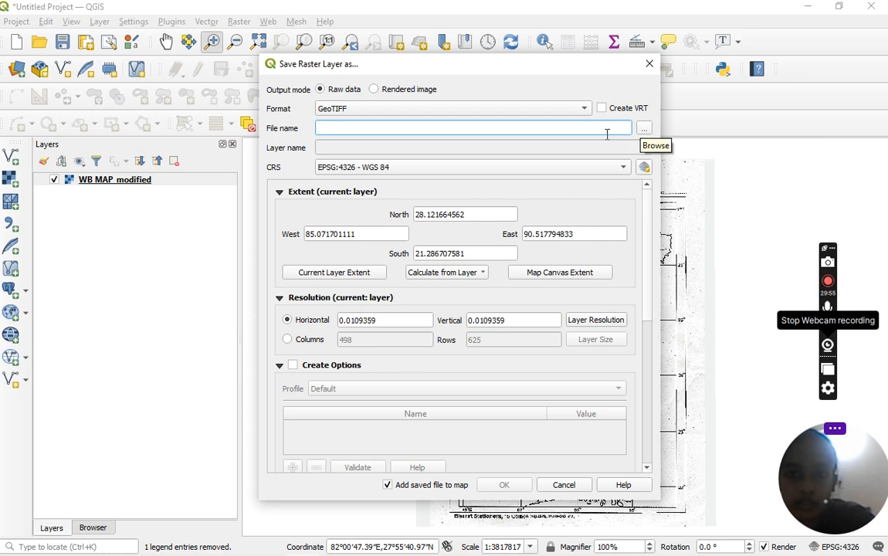
left_click(646, 133)
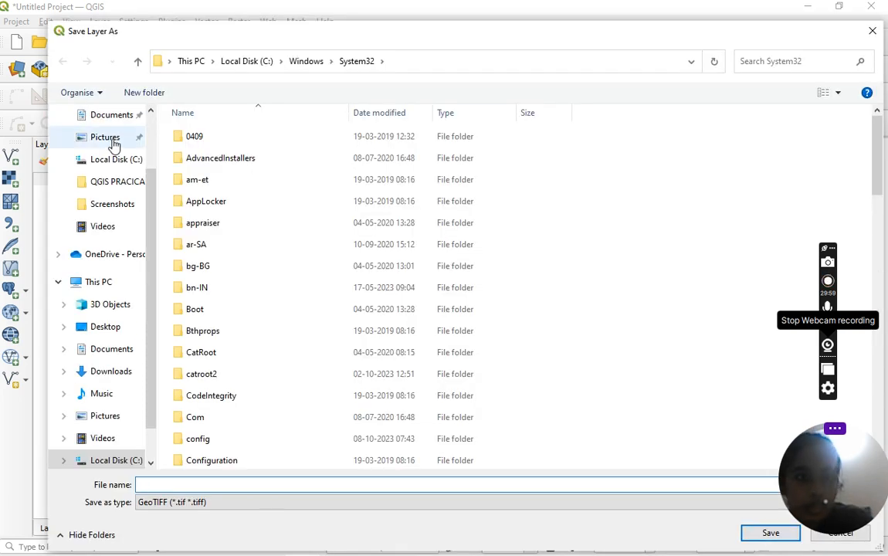
left_click(123, 182)
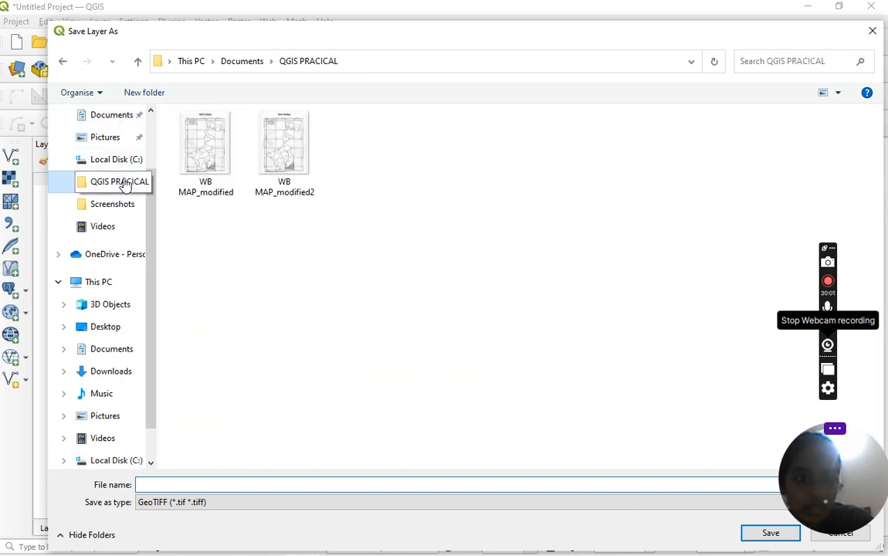
Name the exported raster file WB MAP_UTM, basing it on the existing WB MAP_modified file name
left_click(205, 153)
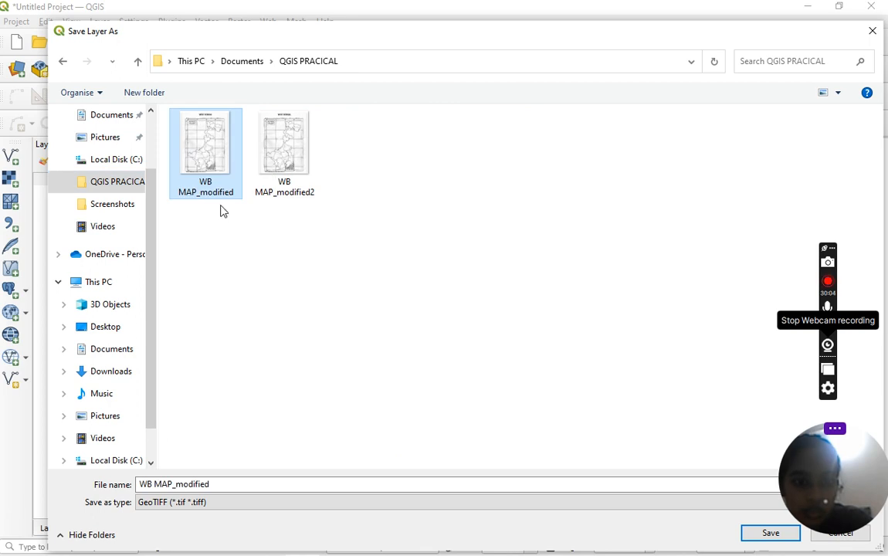
left_click(243, 484)
left_click(243, 485)
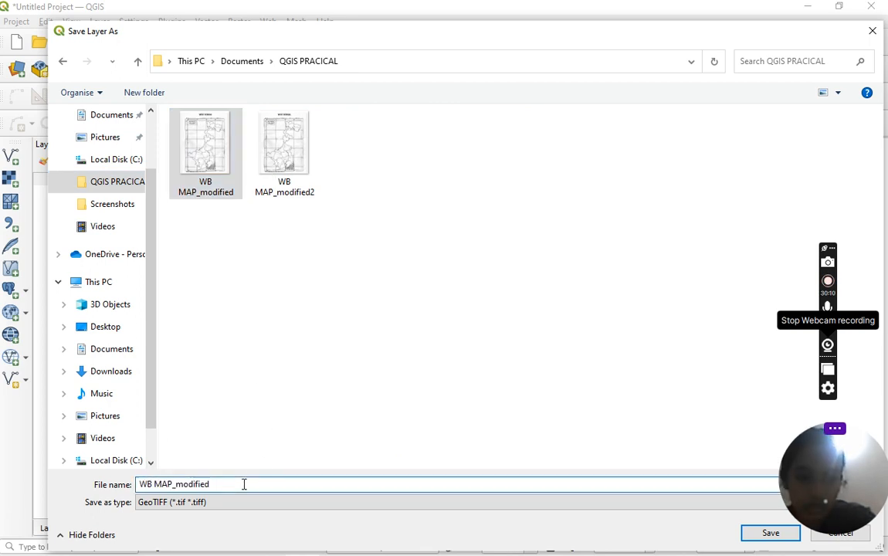
key("BackSpace")
key("BackSpace")
key("BackSpace")
key("BackSpace")
key("BackSpace")
key("BackSpace")
key("BackSpace")
key("BackSpace")
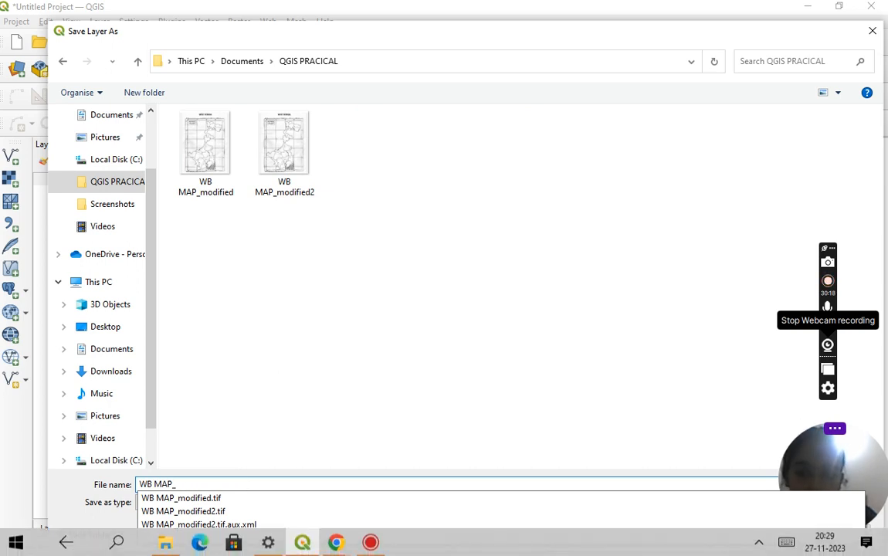
left_click(786, 545)
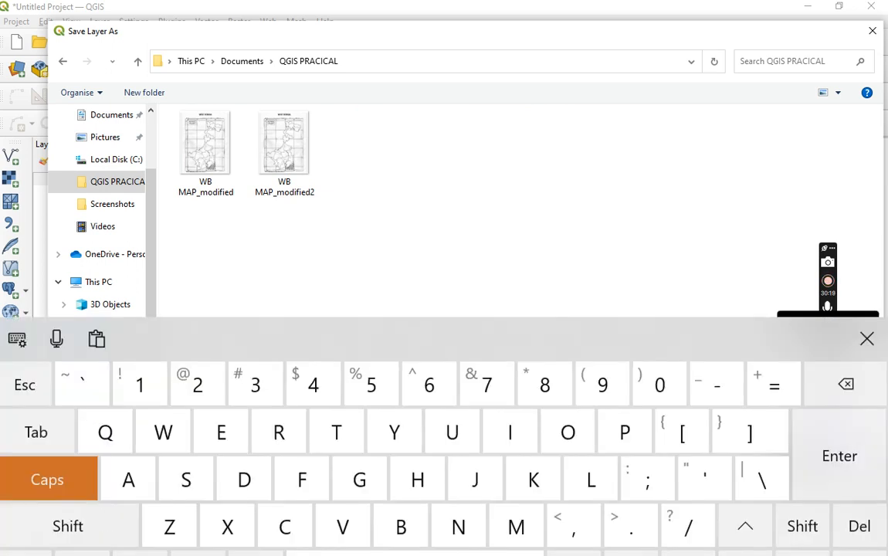
type("UT")
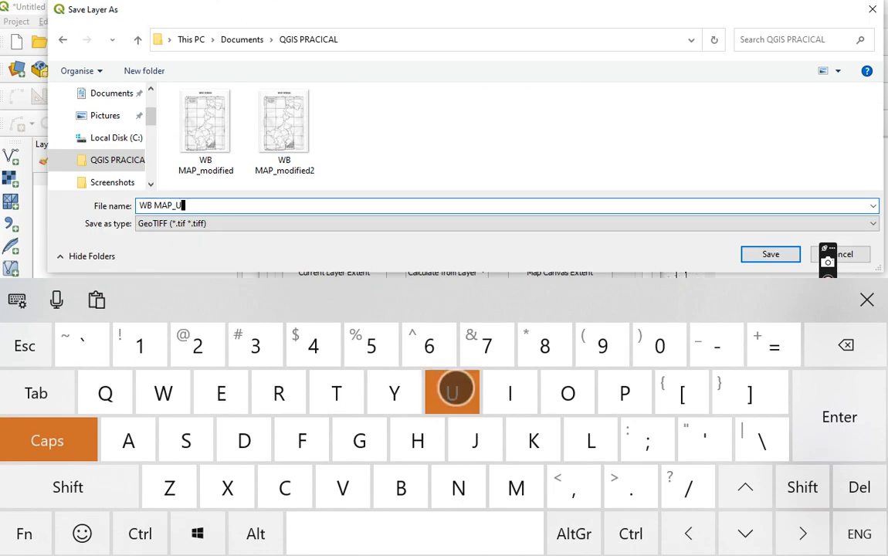
type("M")
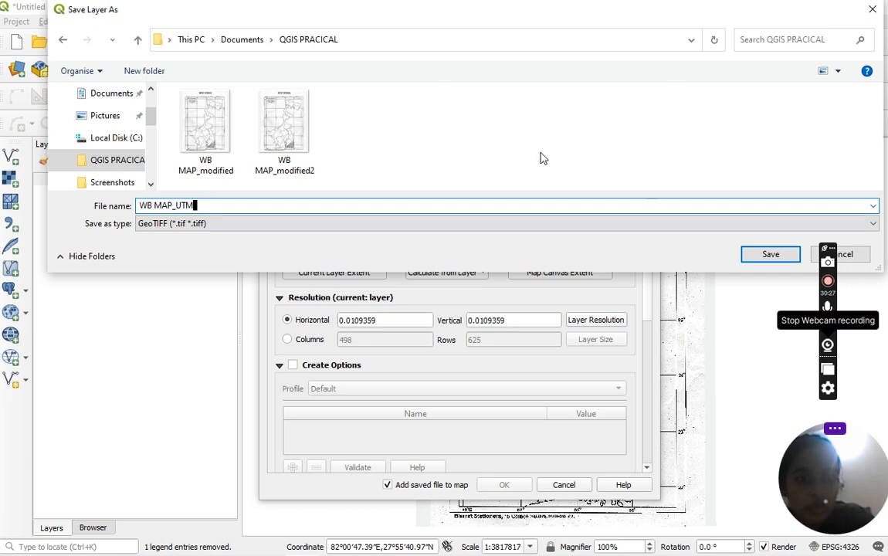
left_click(770, 255)
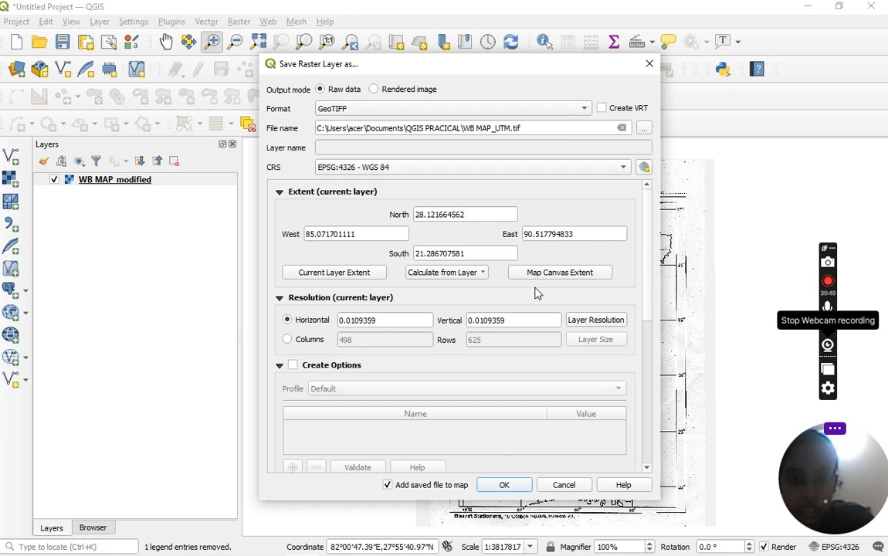
Open the coordinate system selection for the exported raster and filter the available systems by "WG"
left_click(645, 168)
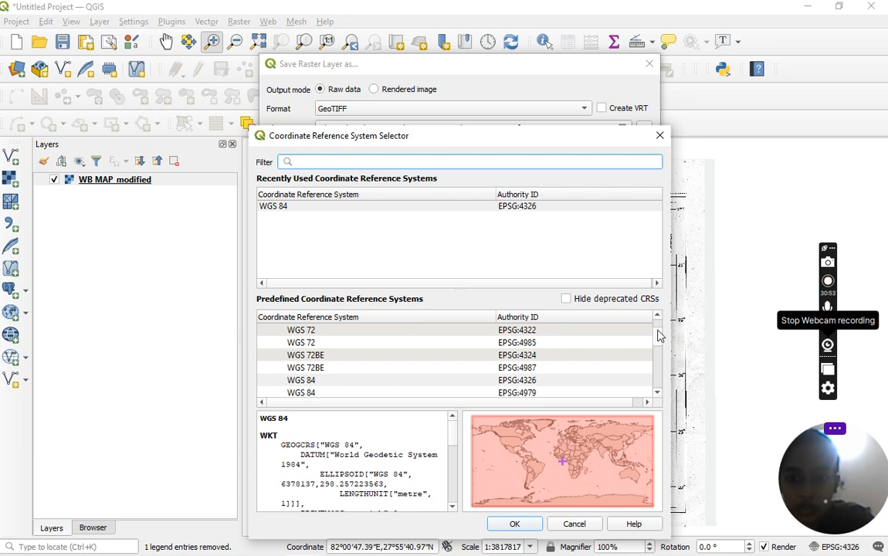
left_click_drag(659, 331, 657, 322)
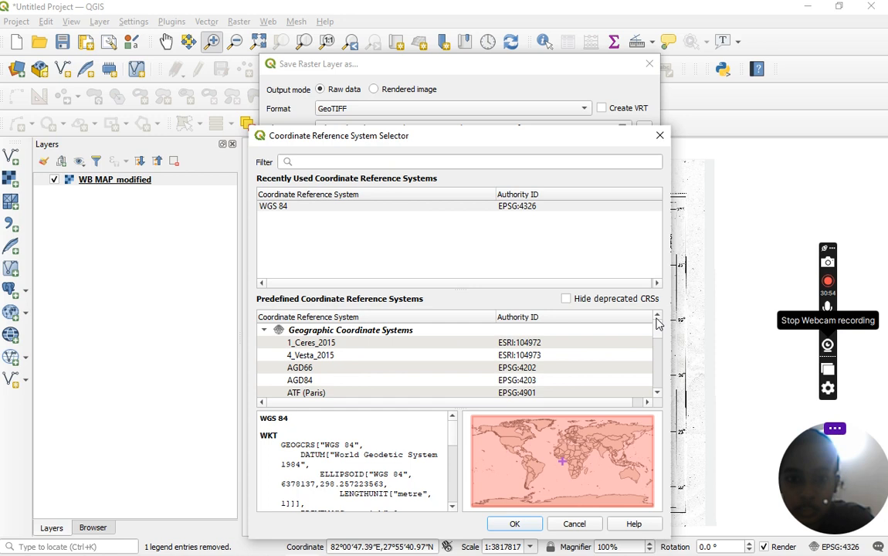
left_click_drag(656, 323, 666, 417)
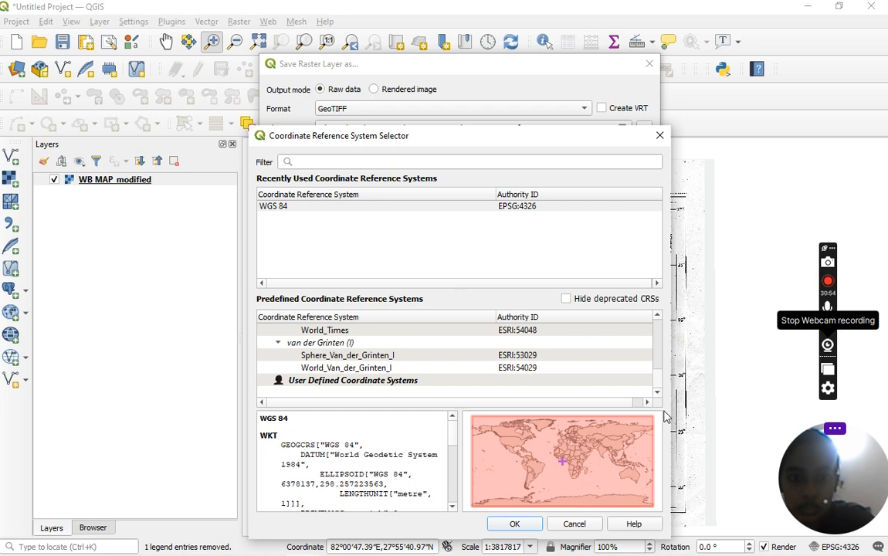
left_click_drag(666, 417, 657, 357)
left_click(403, 163)
type("WG")
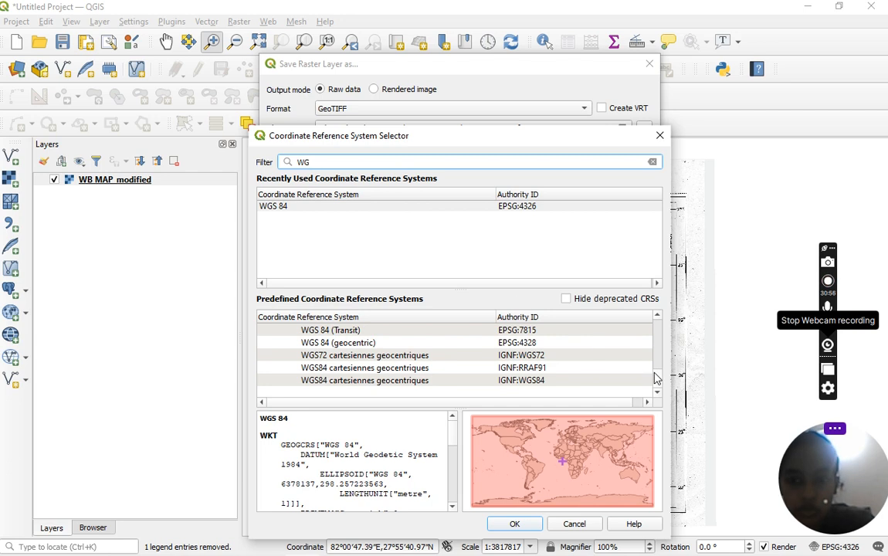
Set the export CRS to WGS 84 / UTM zone 45N (EPSG:32645) and export the raster
left_click(657, 316)
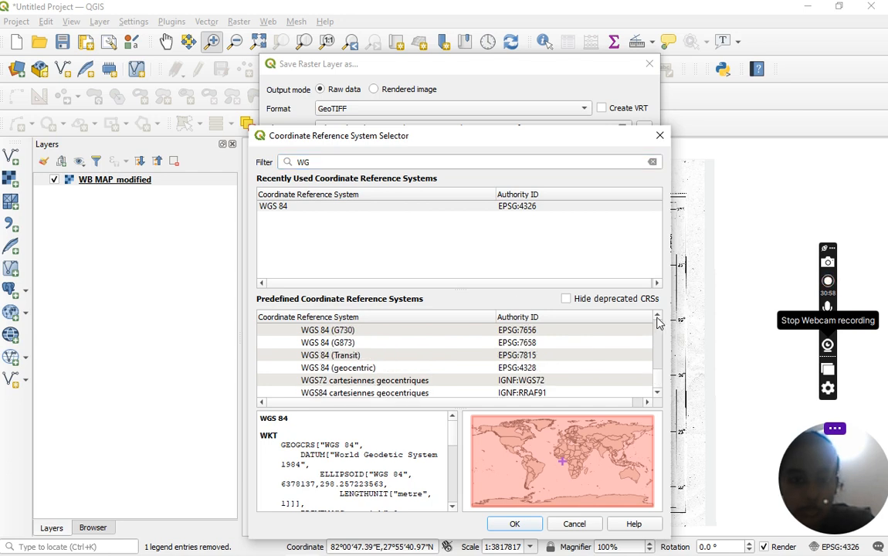
scroll(657, 322, "up", 4)
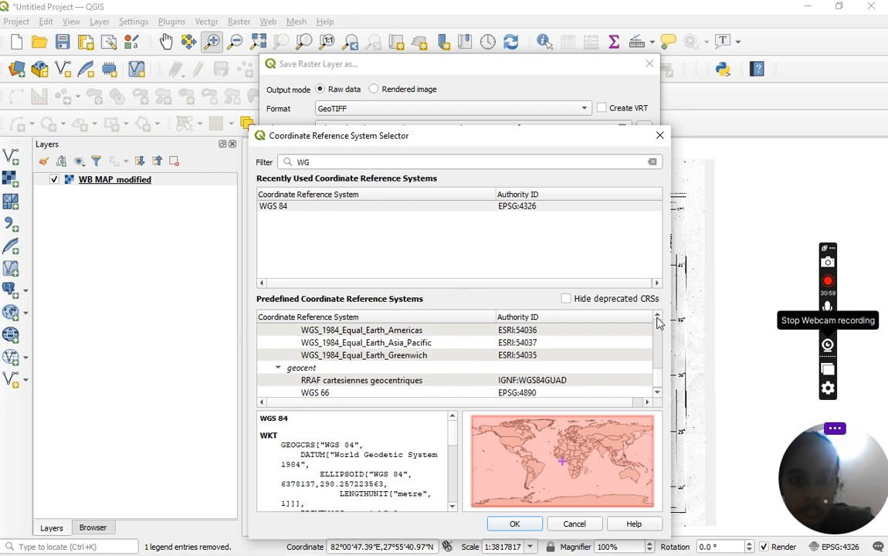
scroll(658, 322, "up", 6)
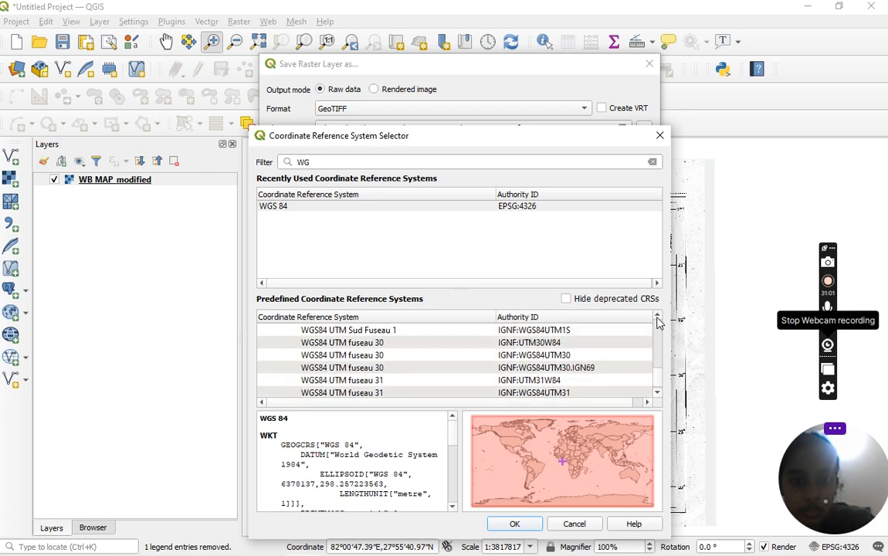
scroll(658, 323, "up", 8)
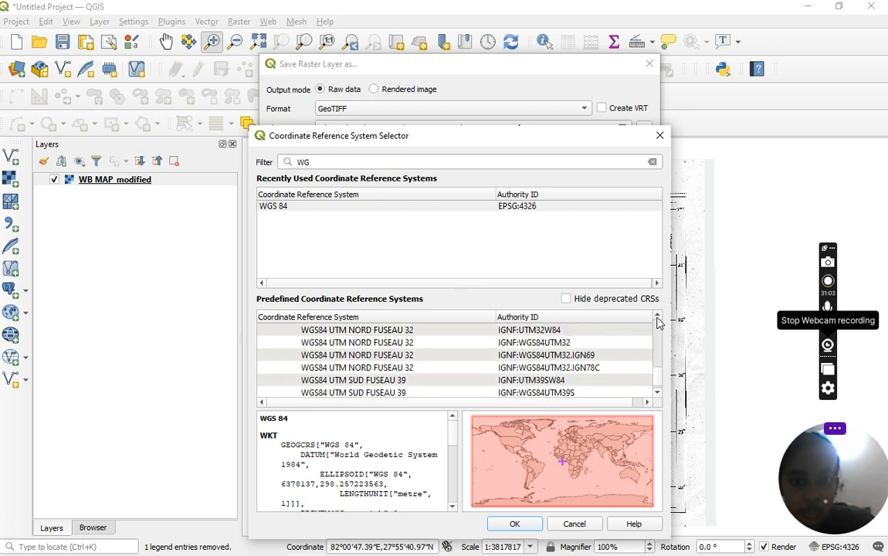
scroll(657, 322, "up", 1)
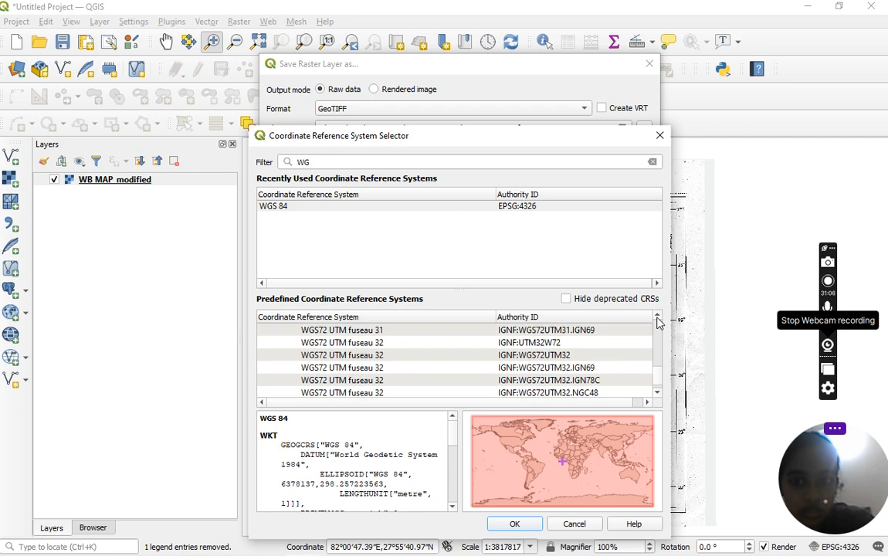
scroll(657, 322, "up", 7)
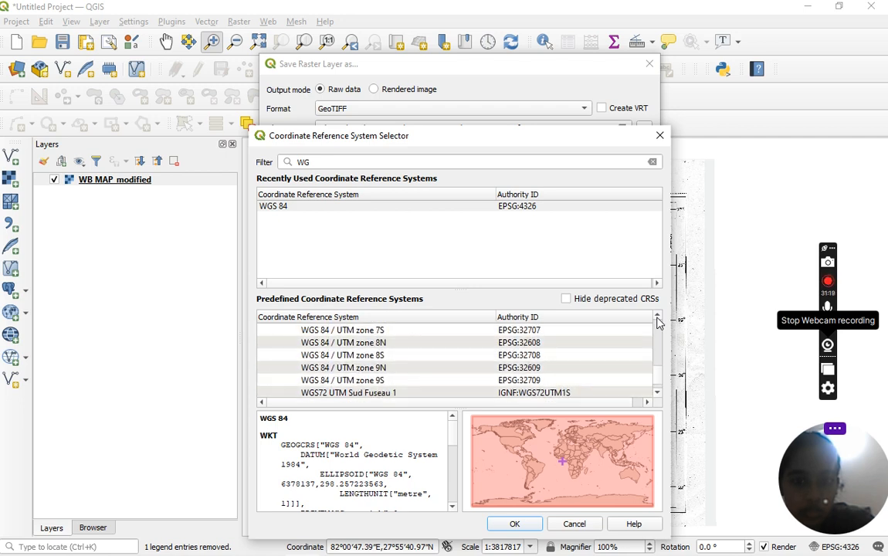
scroll(657, 322, "up", 4)
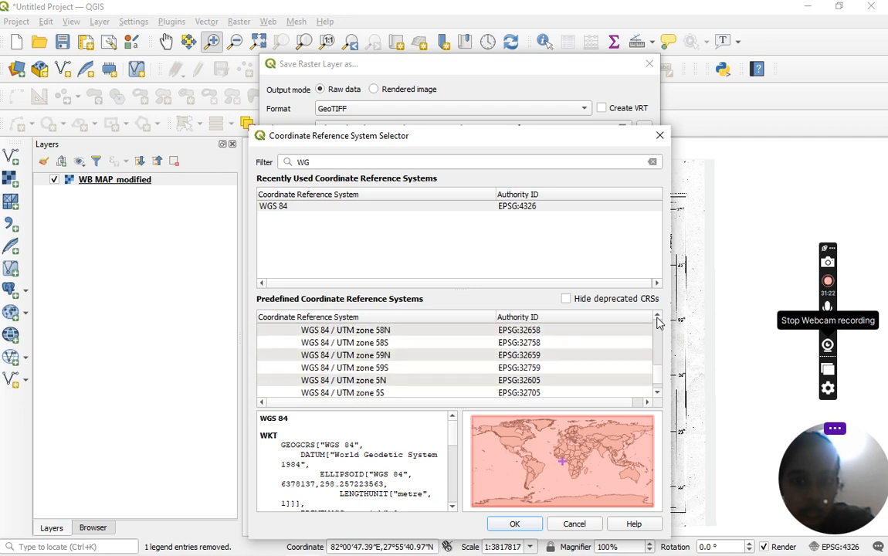
scroll(657, 322, "up", 4)
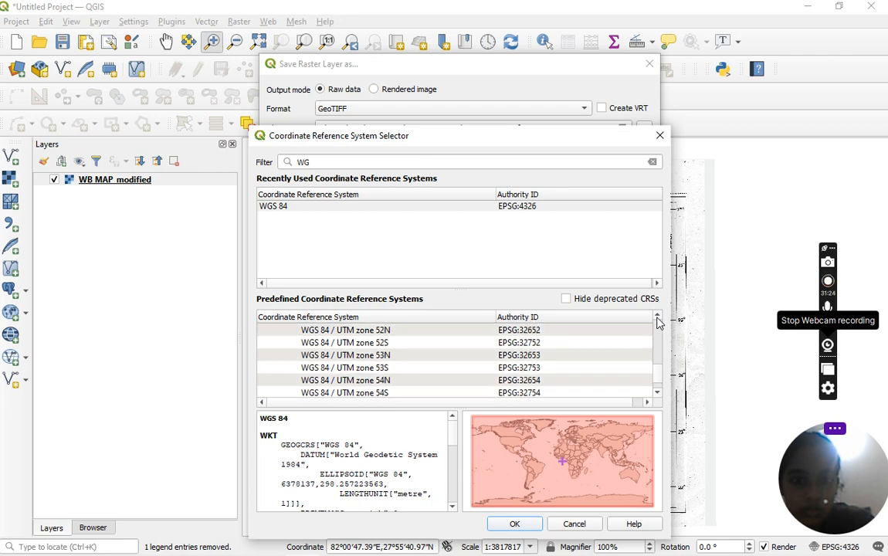
scroll(657, 322, "up", 4)
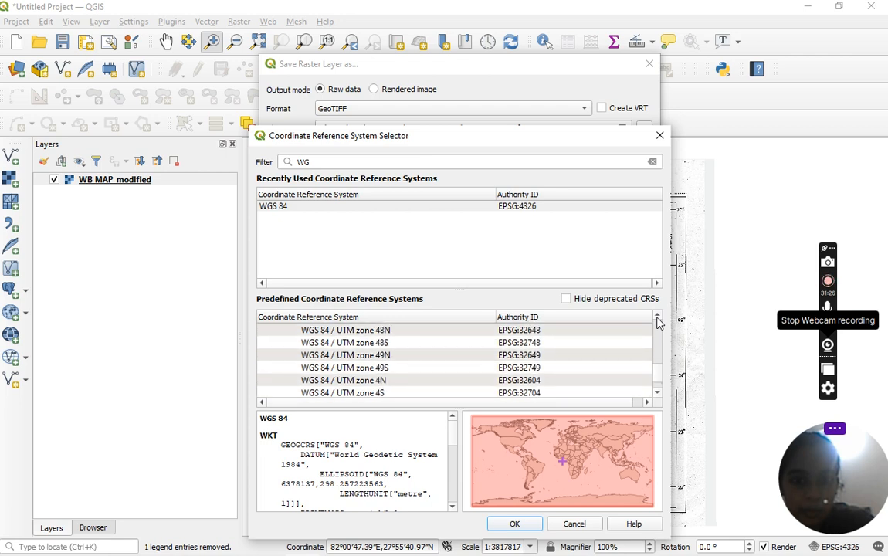
scroll(657, 322, "up", 4)
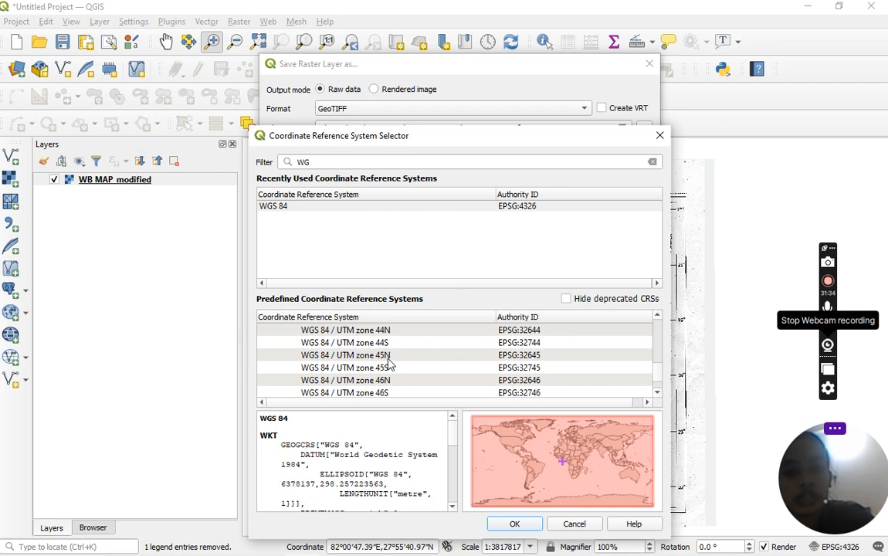
left_click(539, 357)
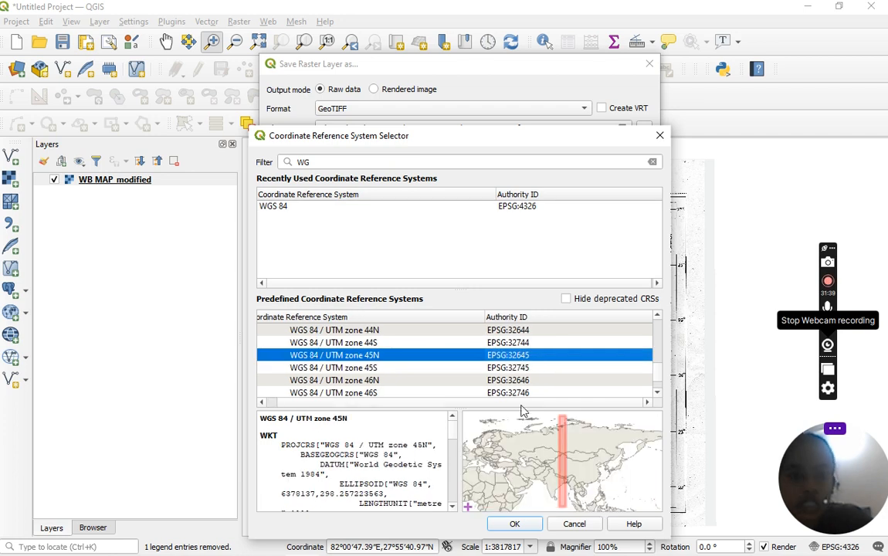
left_click(528, 530)
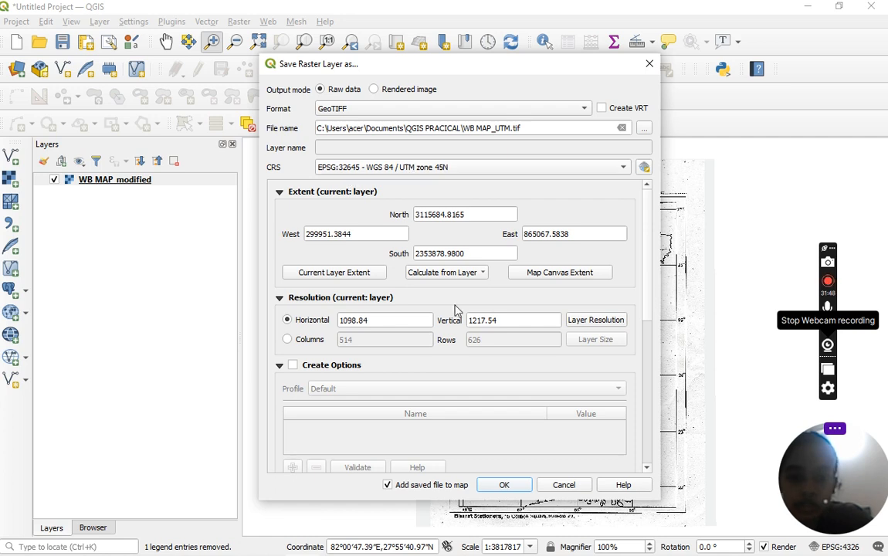
left_click(505, 486)
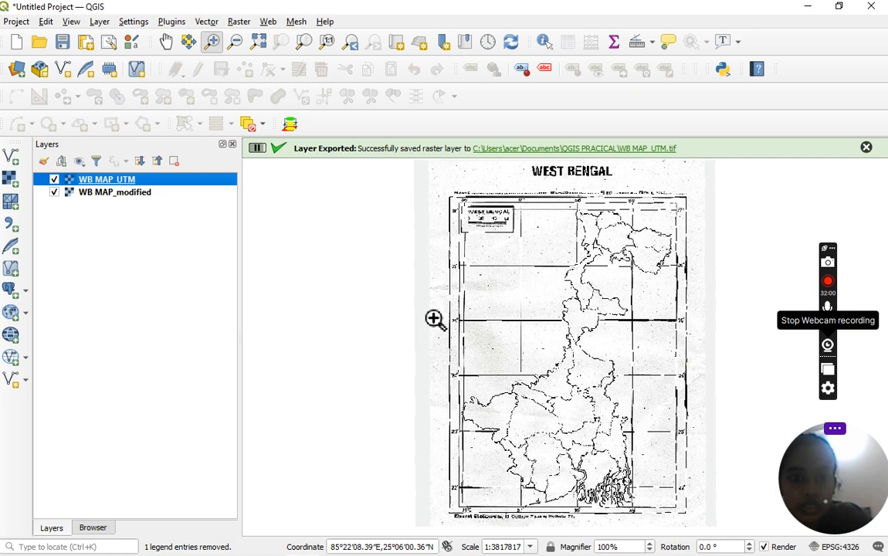
Zoom the map canvas to the full extent of the WB MAP_UTM layer
left_click(434, 319)
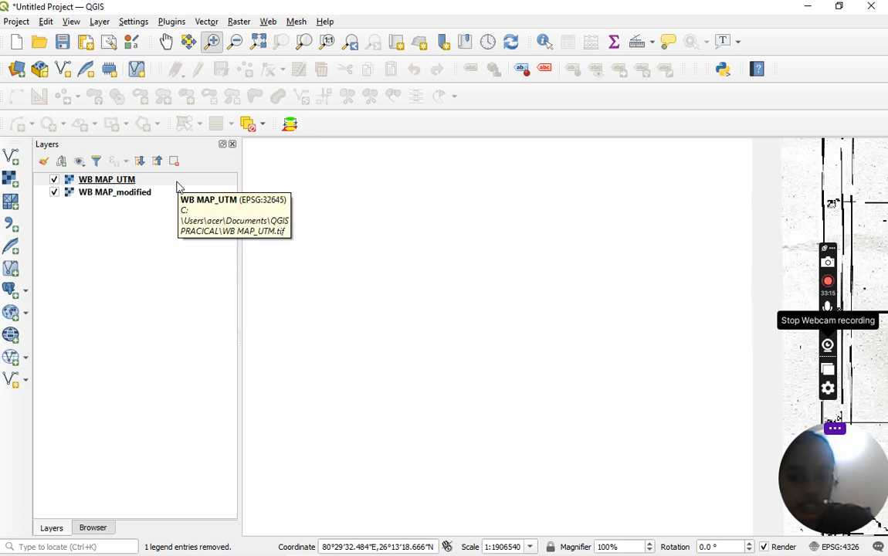
left_click(134, 180)
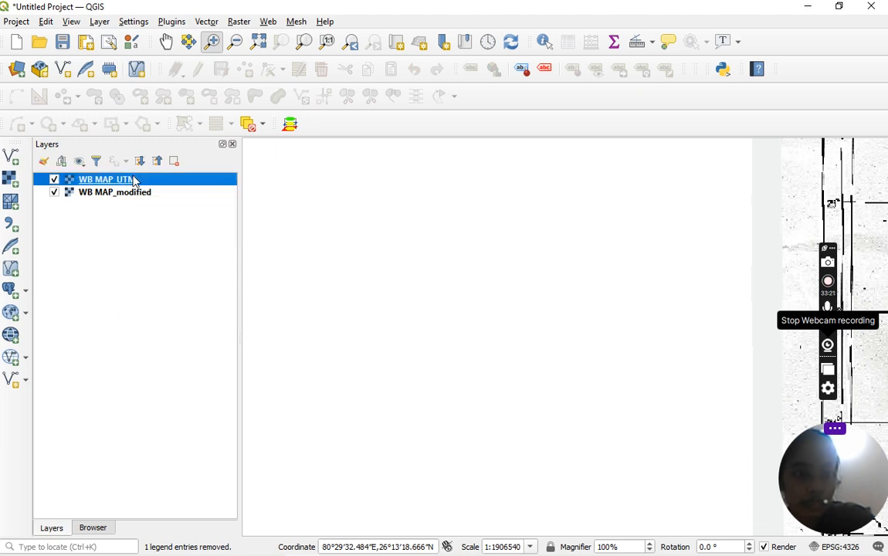
right_click(135, 180)
left_click(178, 182)
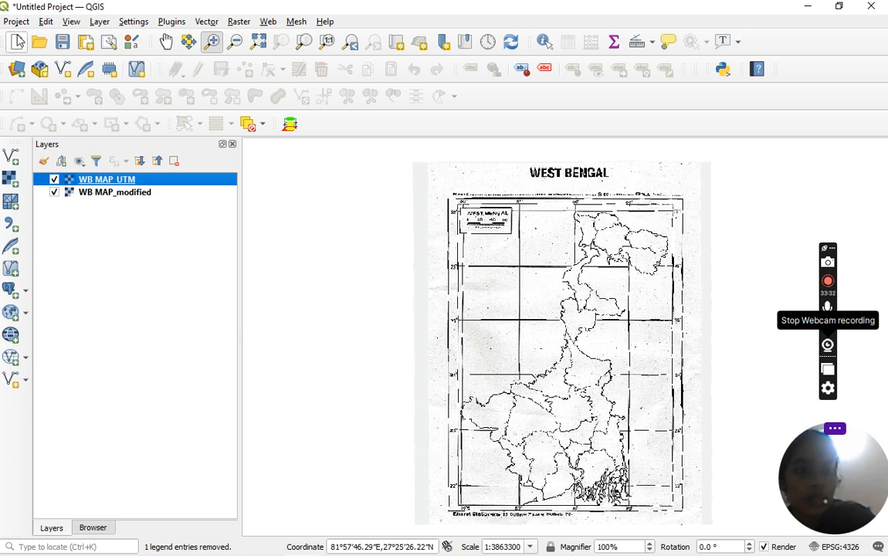
Save the untitled project as a QGZ file named QGIS GEOREFERENCING in the default user folder
left_click(17, 22)
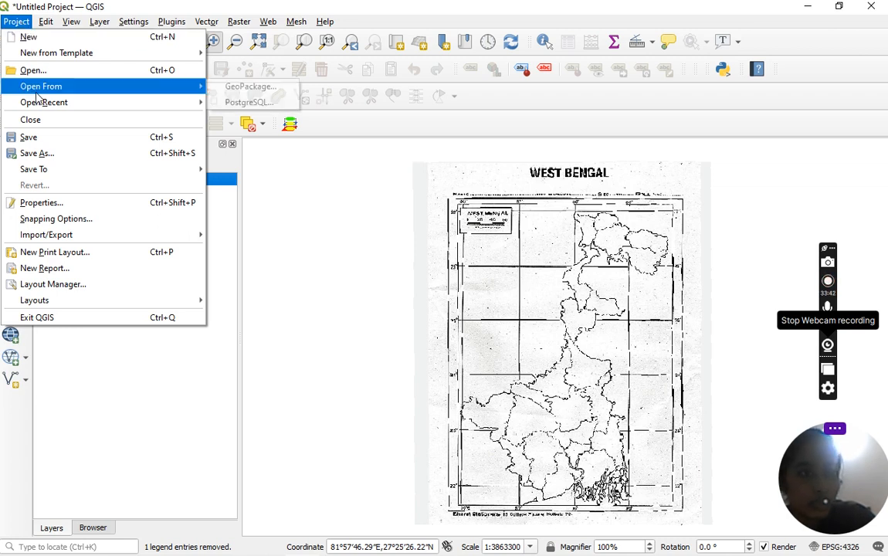
left_click(37, 138)
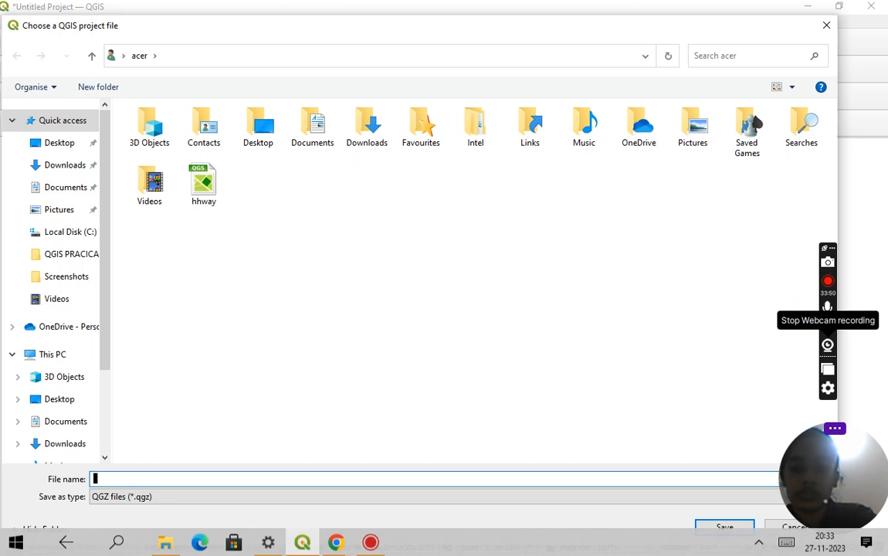
left_click(788, 547)
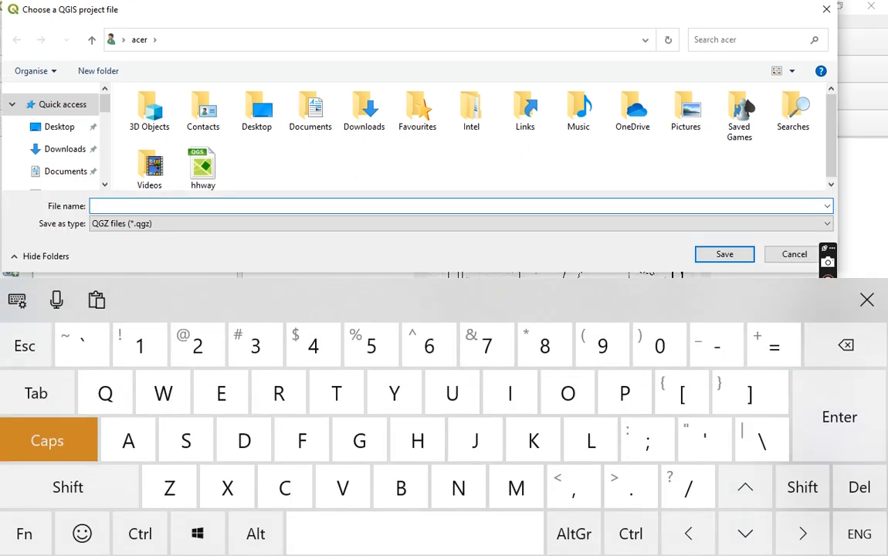
left_click(105, 393)
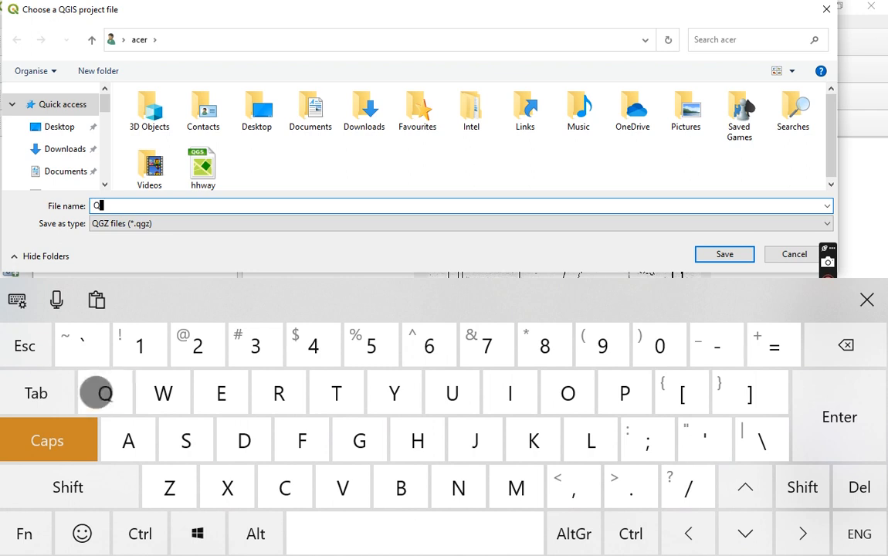
left_click(359, 440)
left_click(510, 393)
left_click(186, 440)
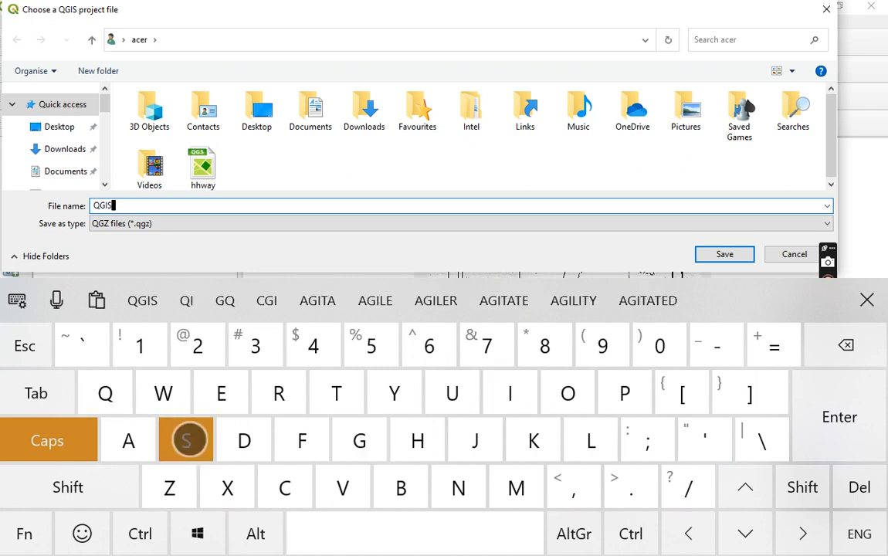
left_click(392, 534)
left_click(360, 440)
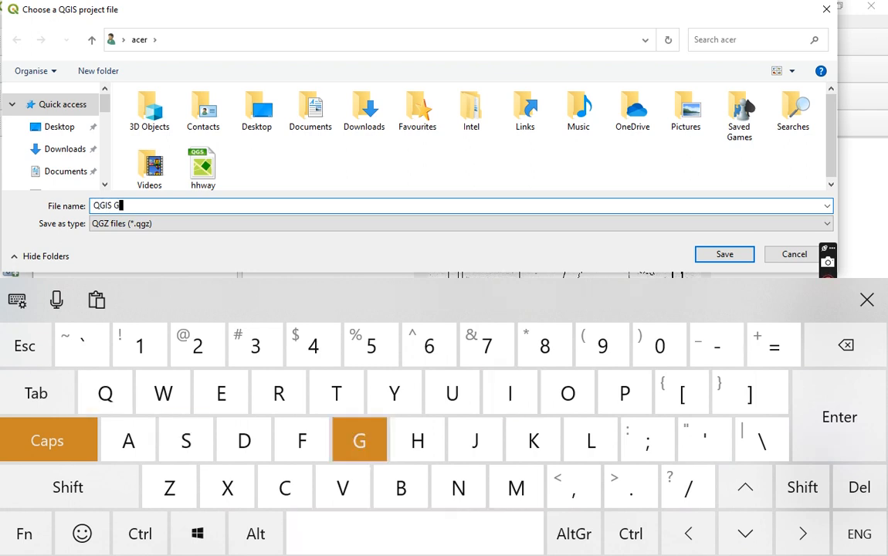
left_click(221, 393)
left_click(568, 393)
left_click(279, 393)
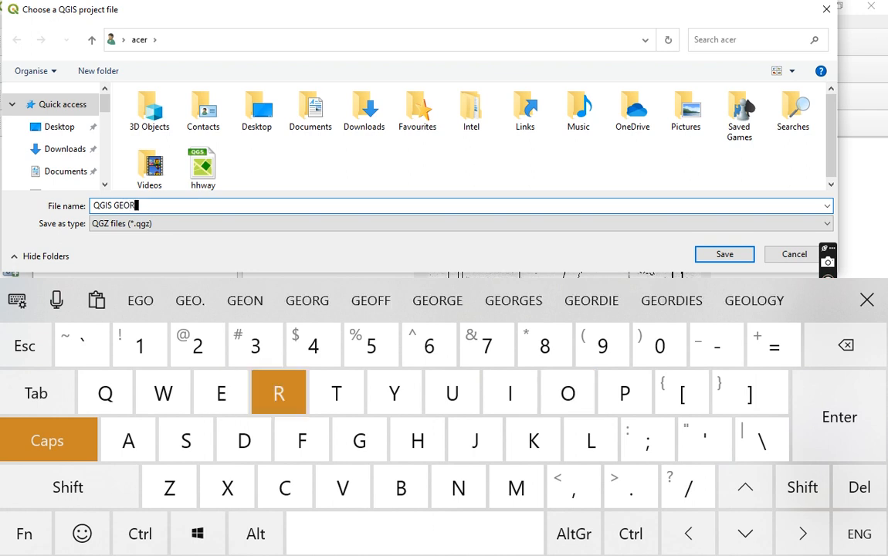
left_click(221, 394)
left_click(301, 440)
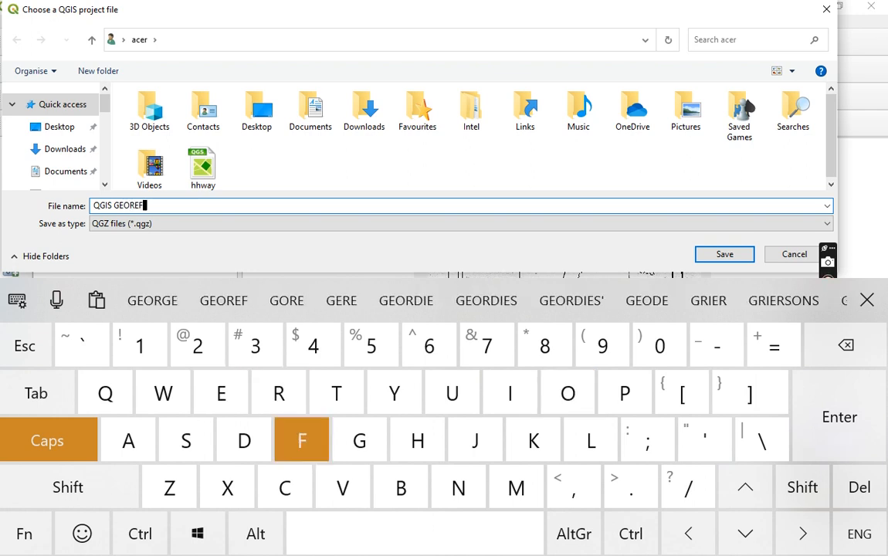
left_click(221, 393)
left_click(278, 393)
left_click(221, 393)
left_click(458, 487)
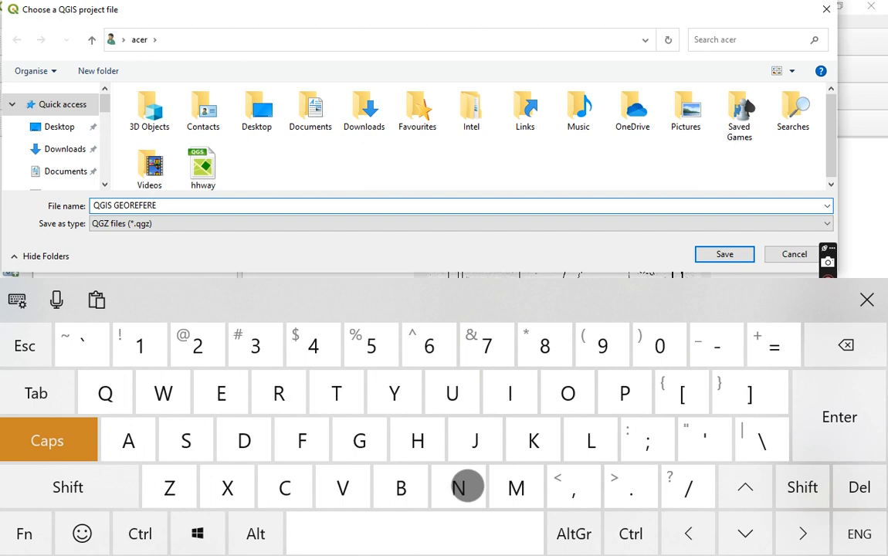
left_click(284, 487)
left_click(508, 392)
left_click(458, 488)
left_click(359, 440)
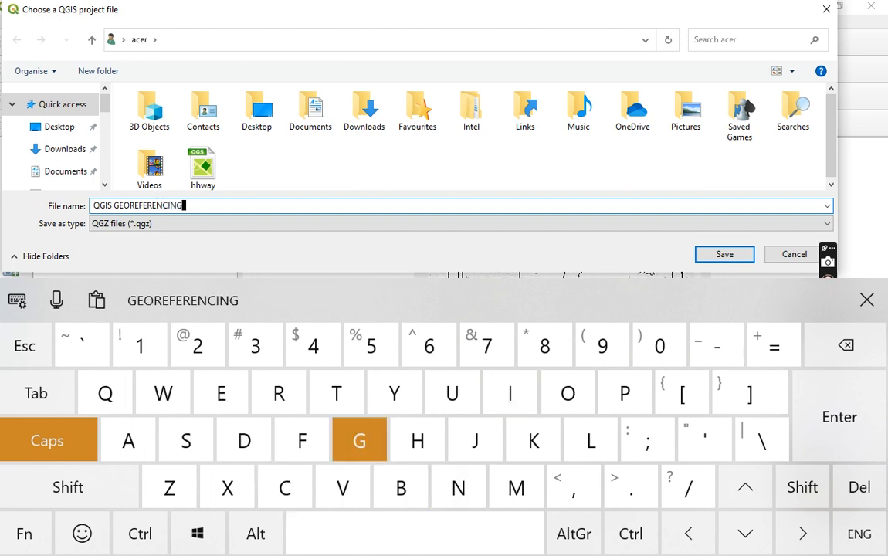
left_click(867, 300)
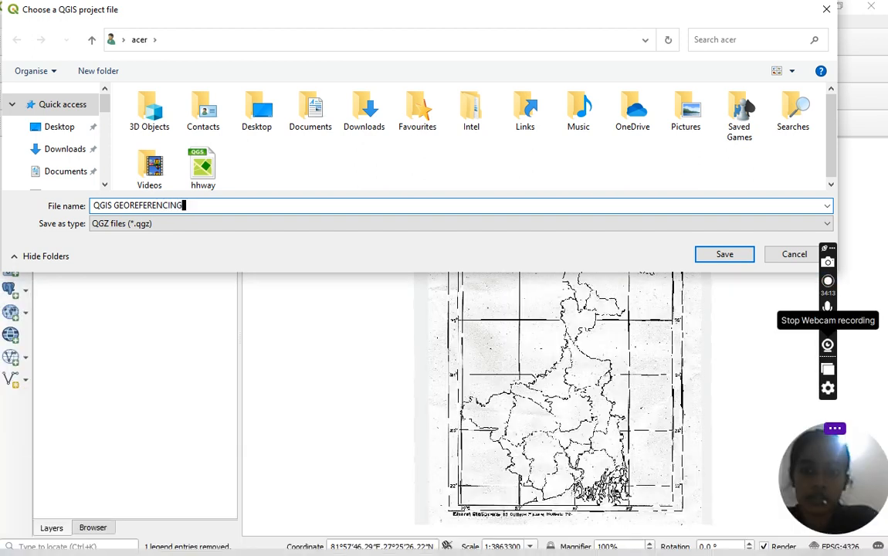
left_click(726, 254)
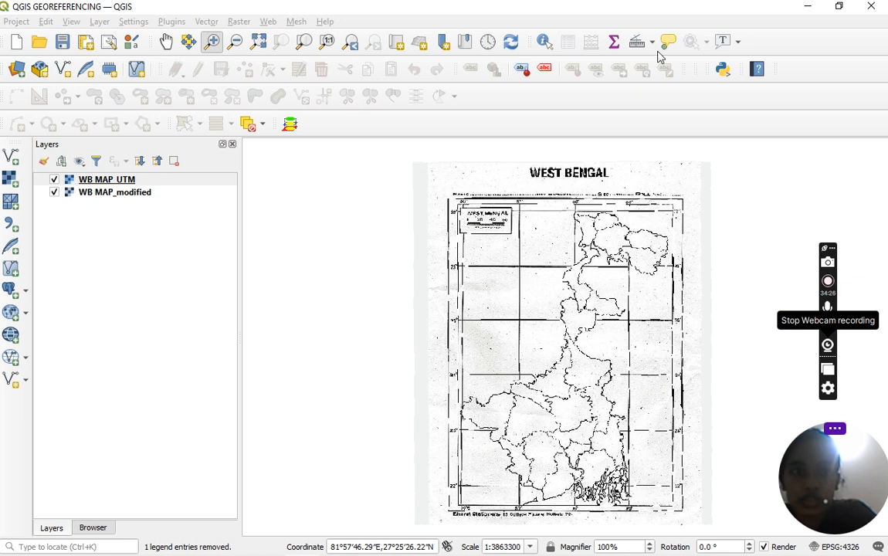
key("ctrl+s")
left_click(347, 300)
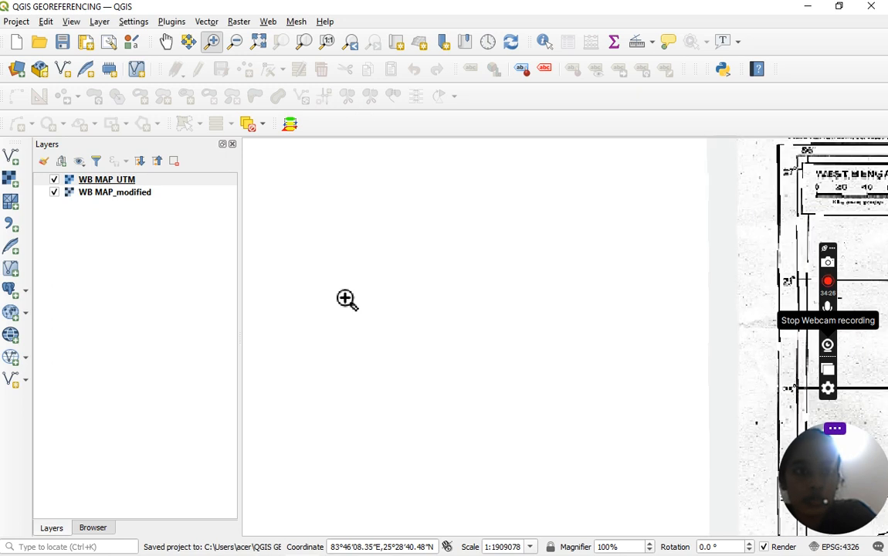
Open the saved QGIS GEOREFERENCING project file from the user folder
left_click(22, 23)
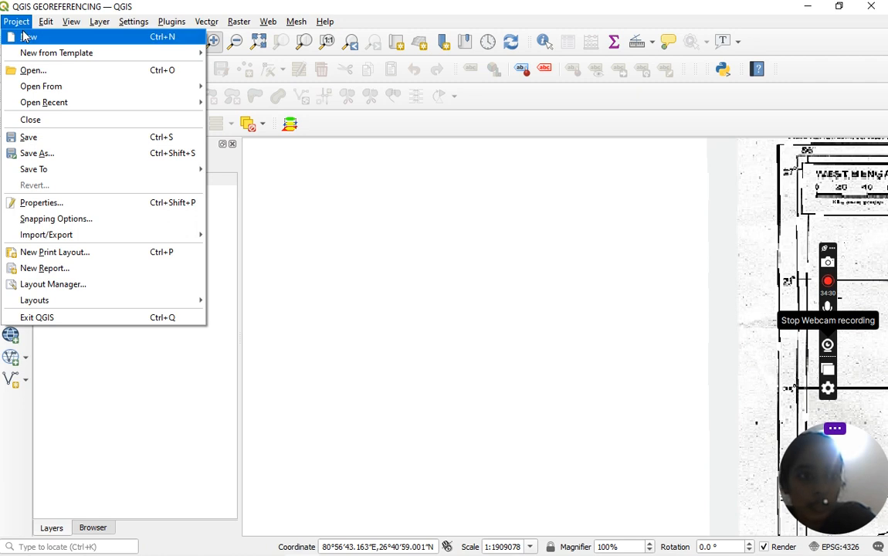
left_click(39, 72)
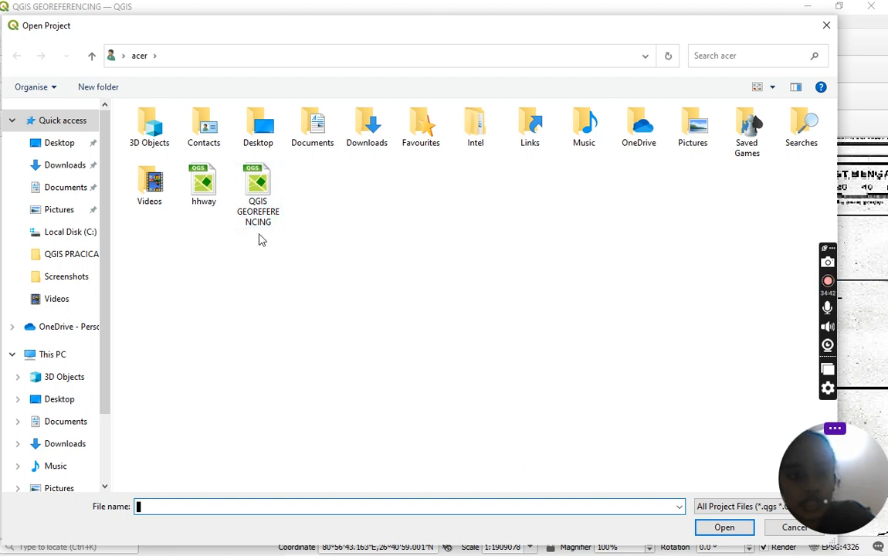
double_click(259, 193)
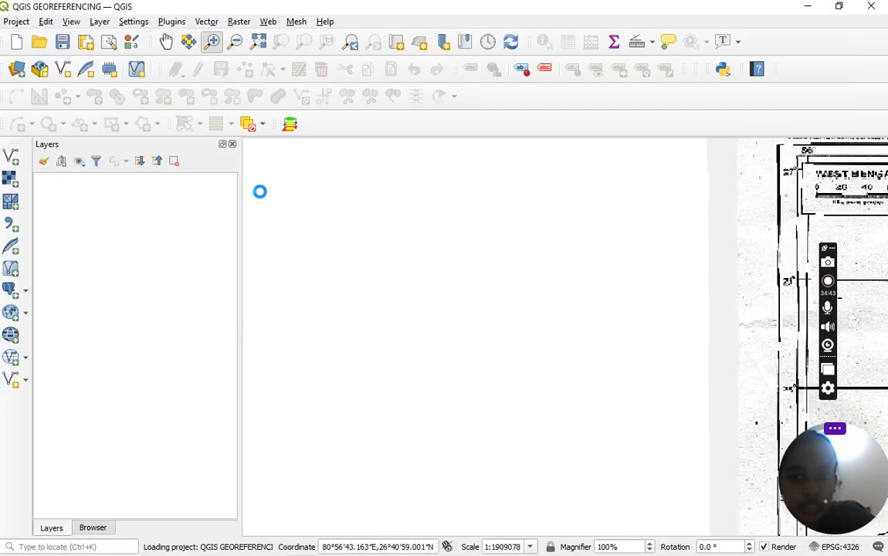